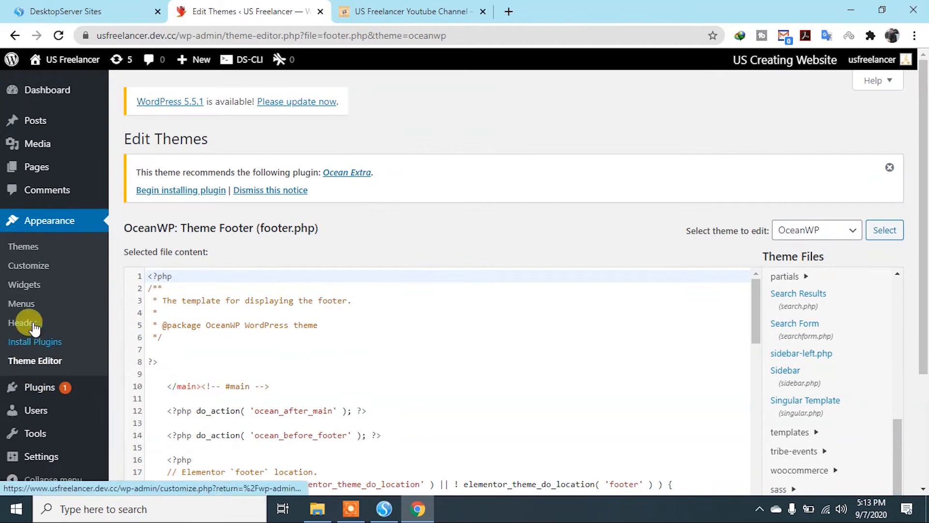
Switch to the US Freelancer Youtube Channel website tab and reload the page.
left_click(409, 11)
left_click(58, 35)
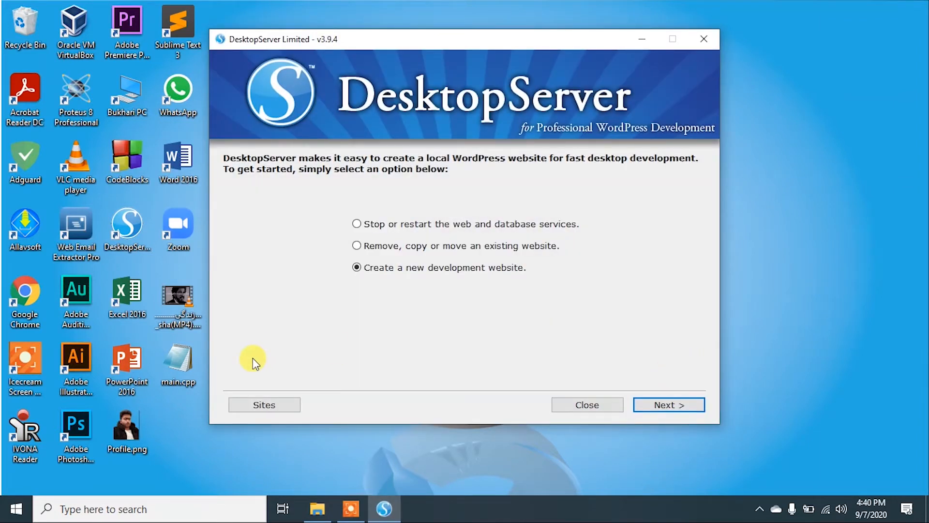
left_click(285, 403)
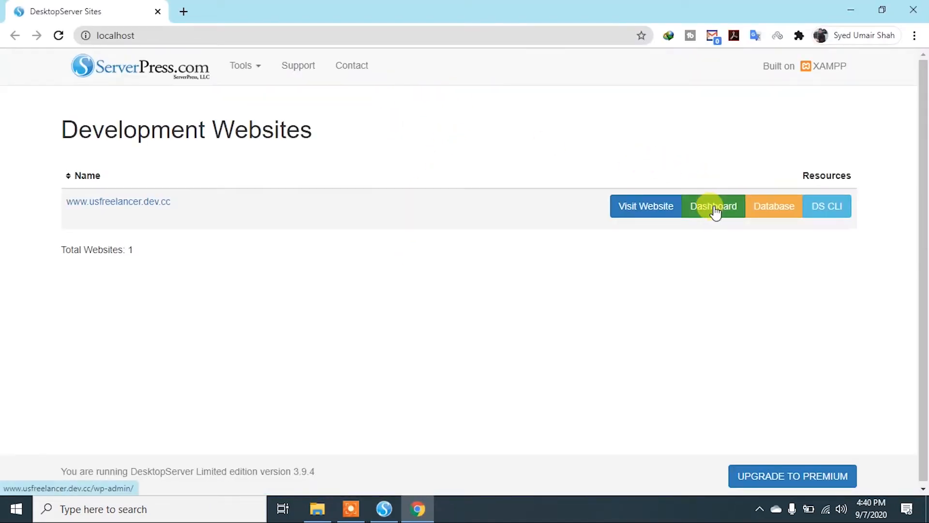
left_click(715, 209)
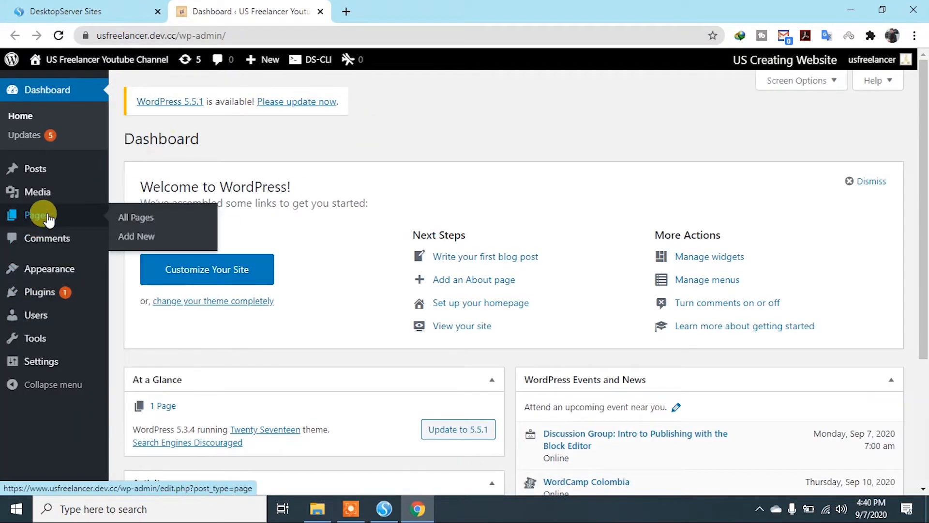
mouse_move(47, 214)
mouse_move(42, 178)
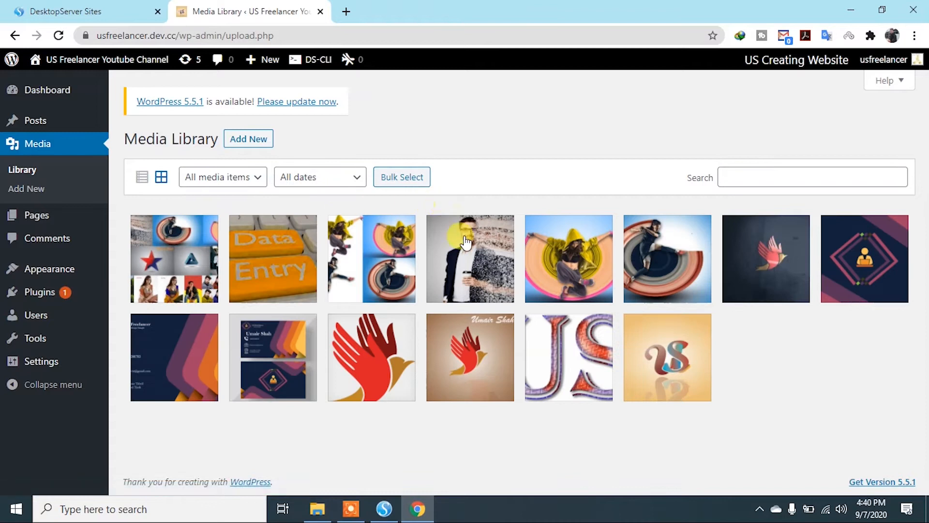
left_click(873, 364)
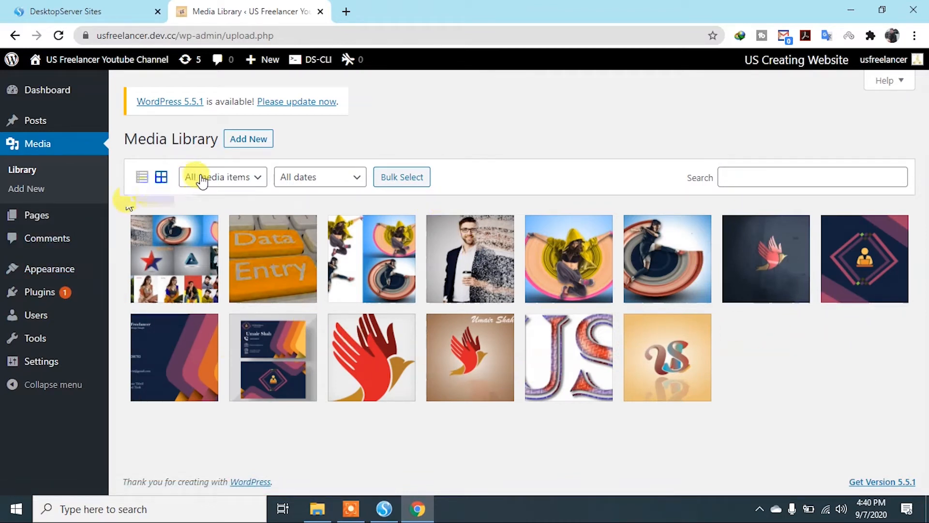
Try the media library's list view and the Audio filter, returning to the grid with all media items.
left_click(143, 177)
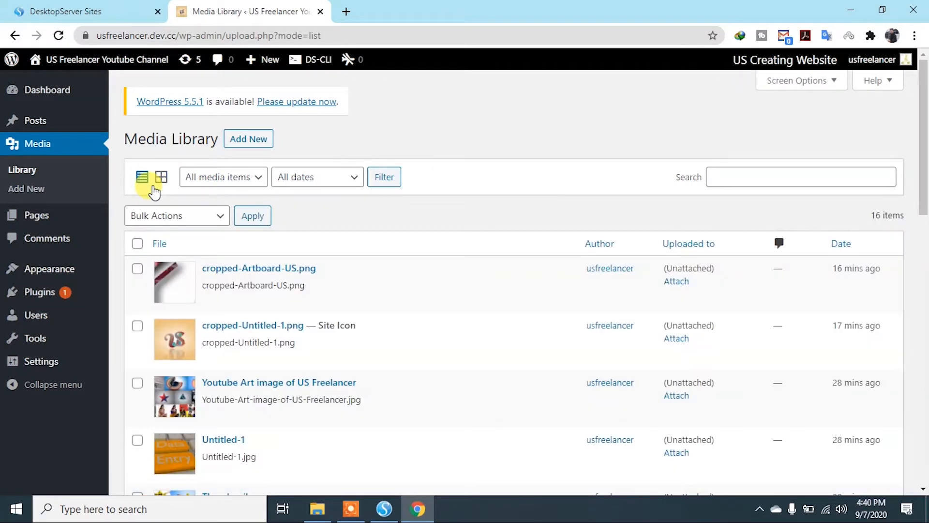
left_click(162, 177)
left_click(253, 178)
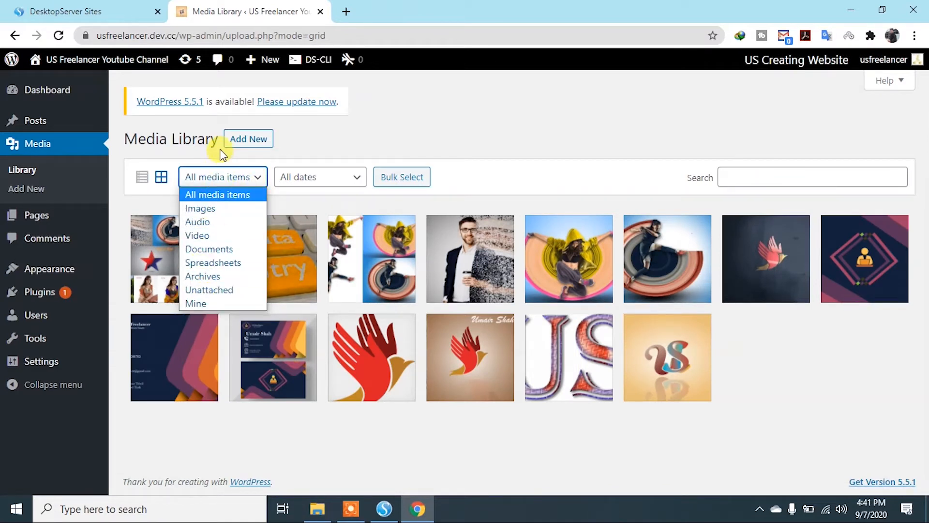
left_click(225, 222)
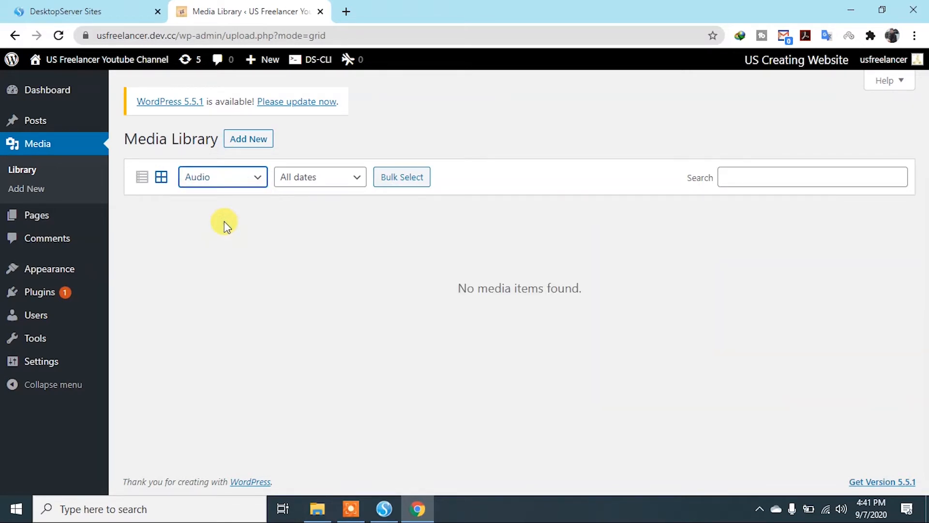
left_click(228, 187)
left_click(220, 193)
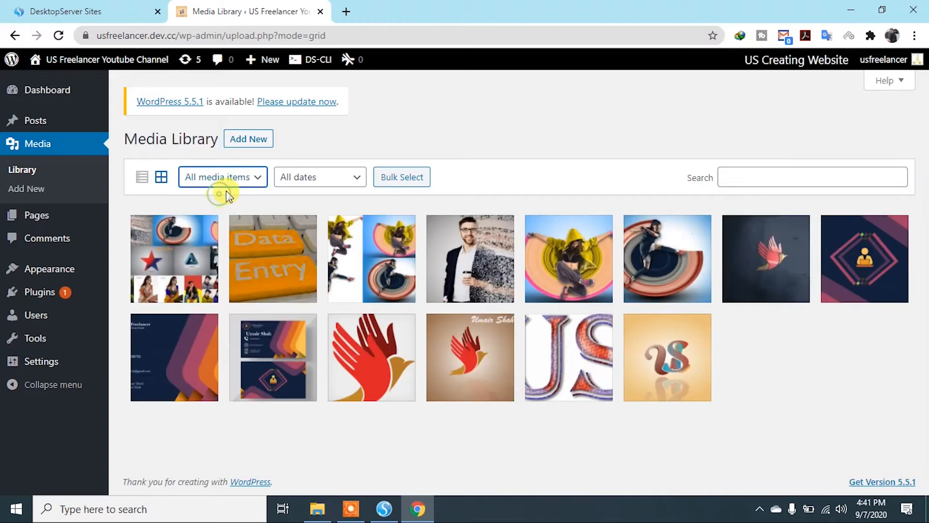
Filter the media library to September 2020, restore all dates, and activate the media search field.
left_click(357, 178)
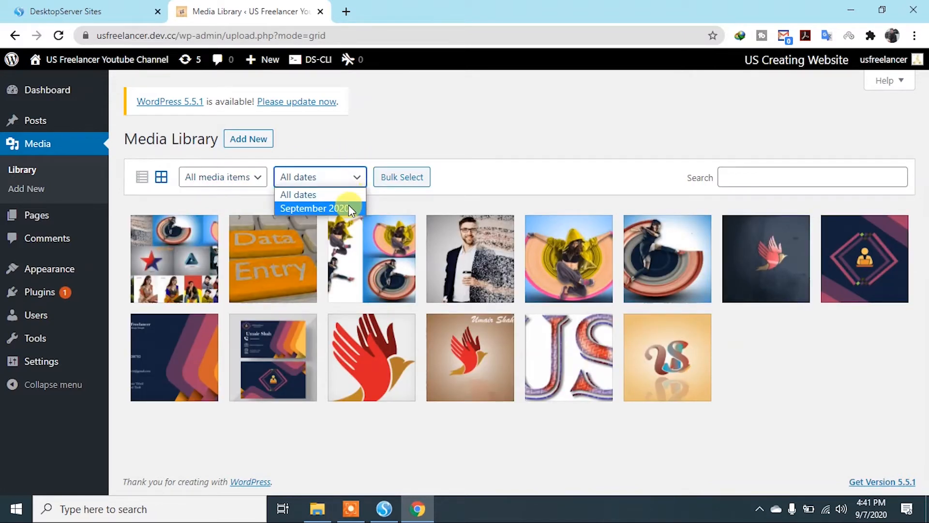
left_click(349, 208)
left_click(350, 177)
left_click(342, 195)
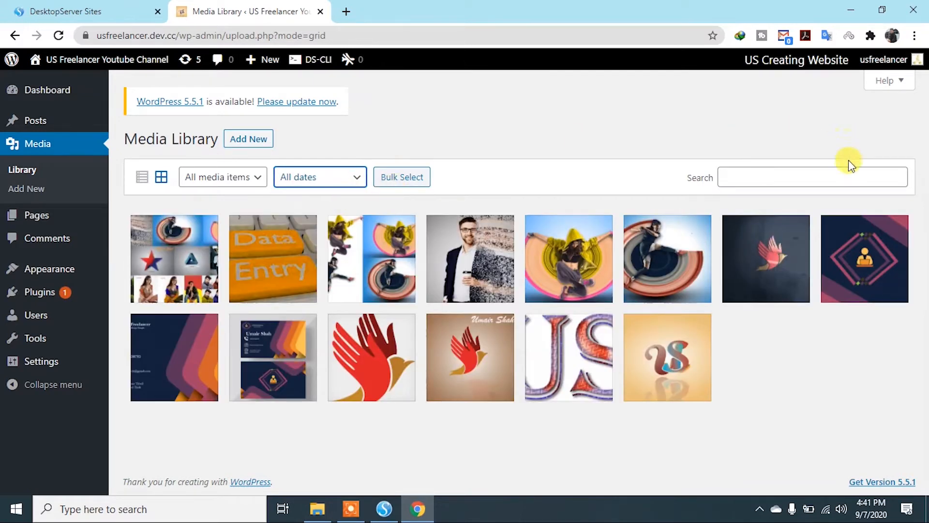
left_click(822, 176)
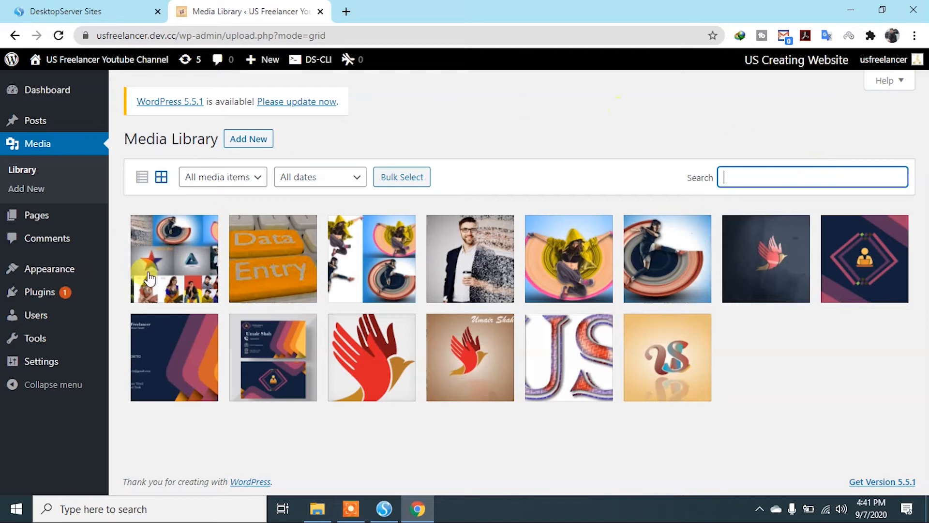
Upload the images Picture-1, Picture-2 and Picture-3 as new media and return to the media library.
left_click(38, 198)
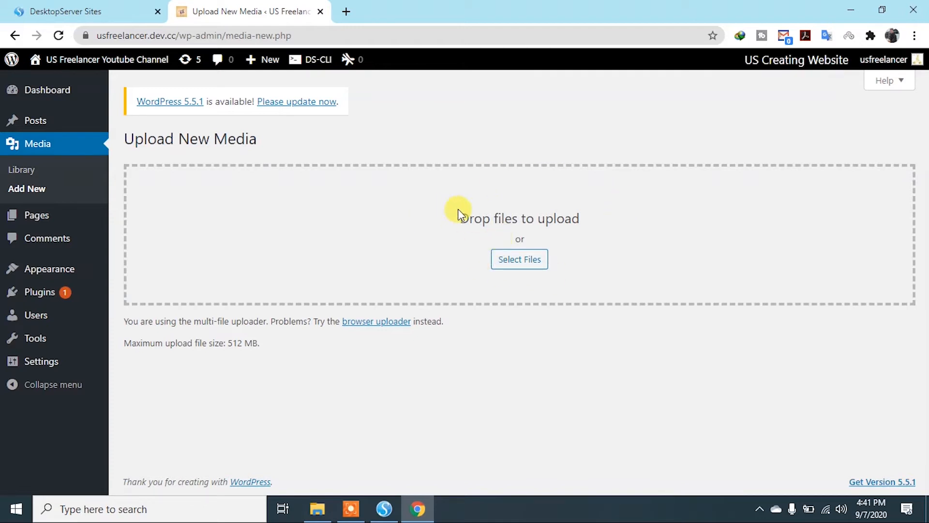
left_click(506, 262)
mouse_move(444, 167)
left_mouse_down()
mouse_move(441, 216)
mouse_move(201, 215)
left_mouse_up()
left_click(345, 304)
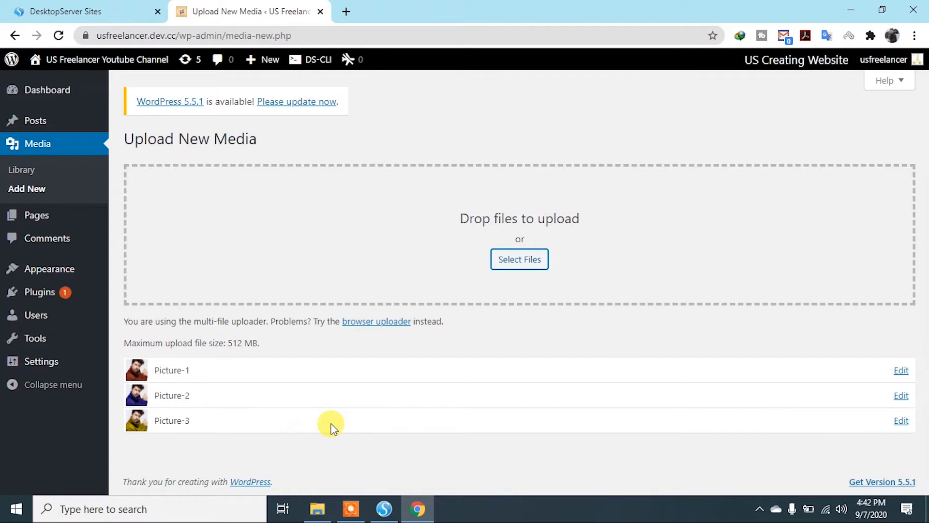
left_click(37, 170)
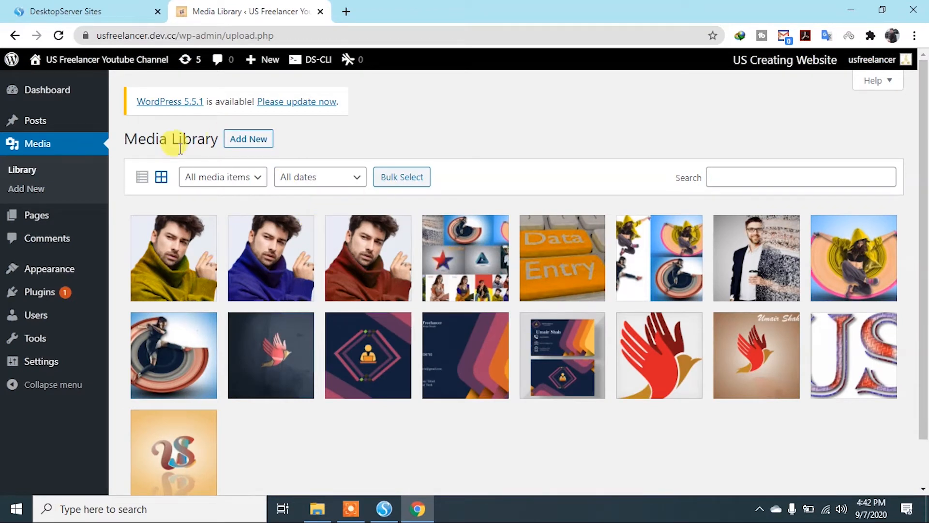
Open the list of all pages, look at Sample Page in the editor, and go back to the list.
mouse_move(44, 224)
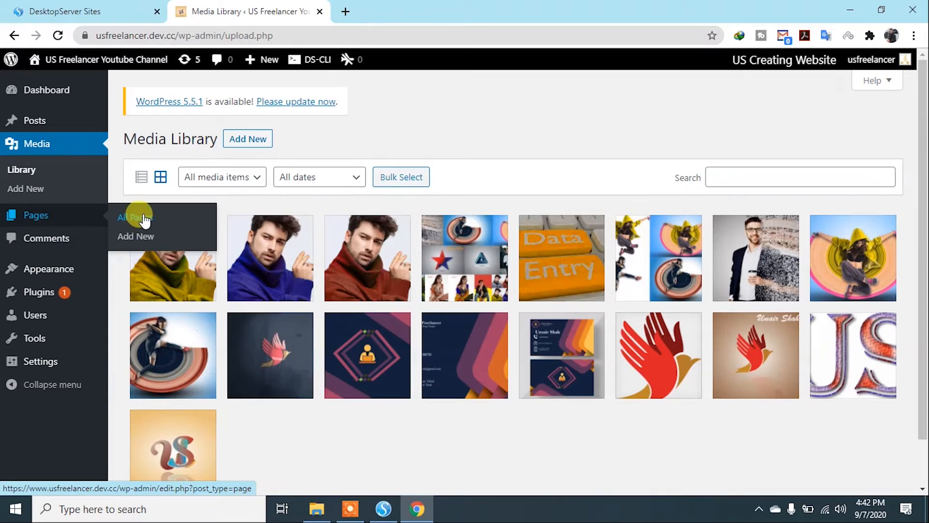
left_click(36, 215)
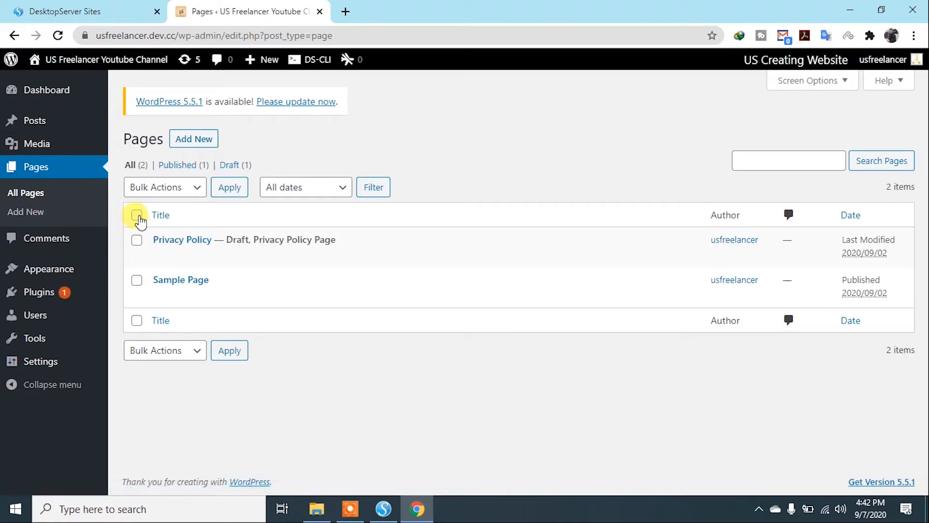
left_click(182, 247)
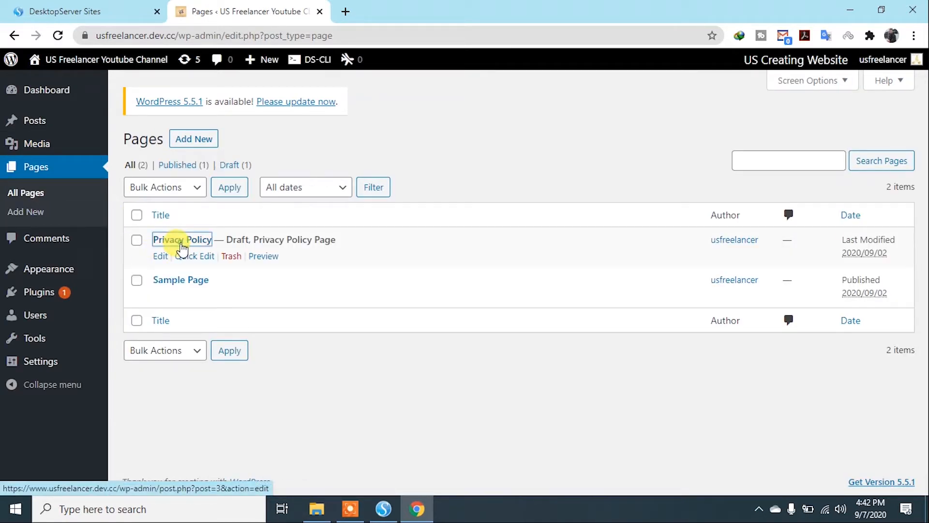
left_click(183, 283)
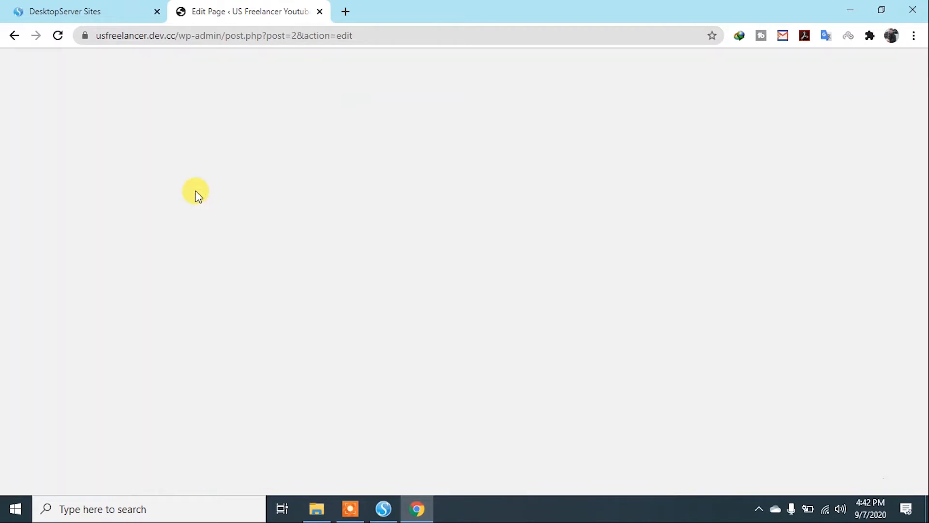
left_click(12, 36)
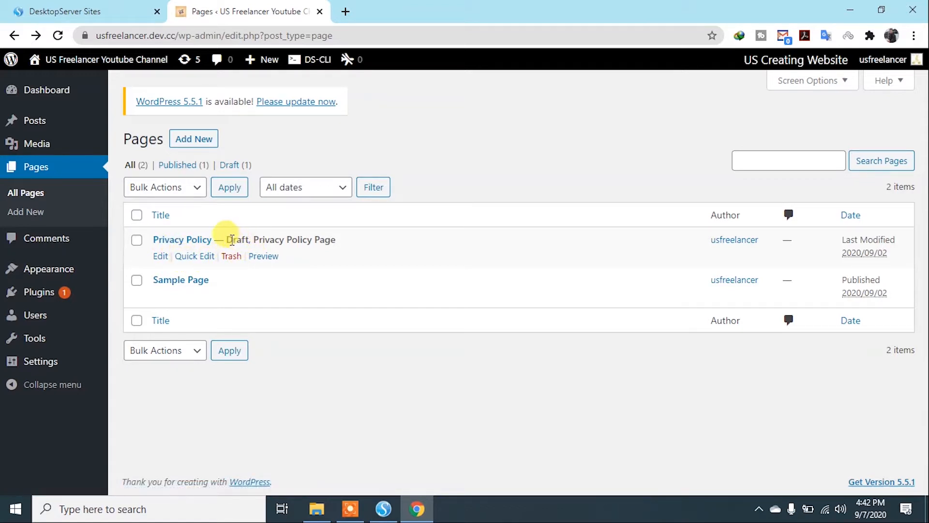
Sort the page list by title in ascending order.
left_click_drag(229, 240, 330, 240)
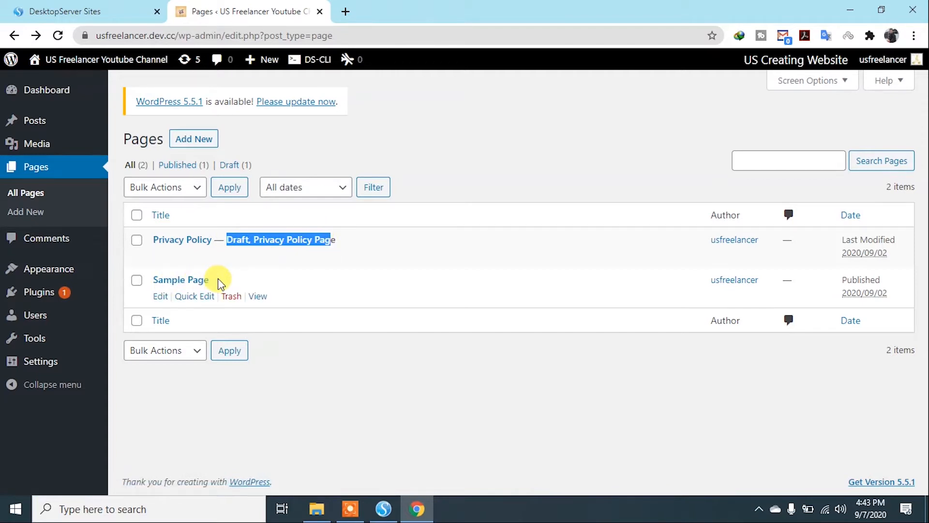
left_click(279, 218)
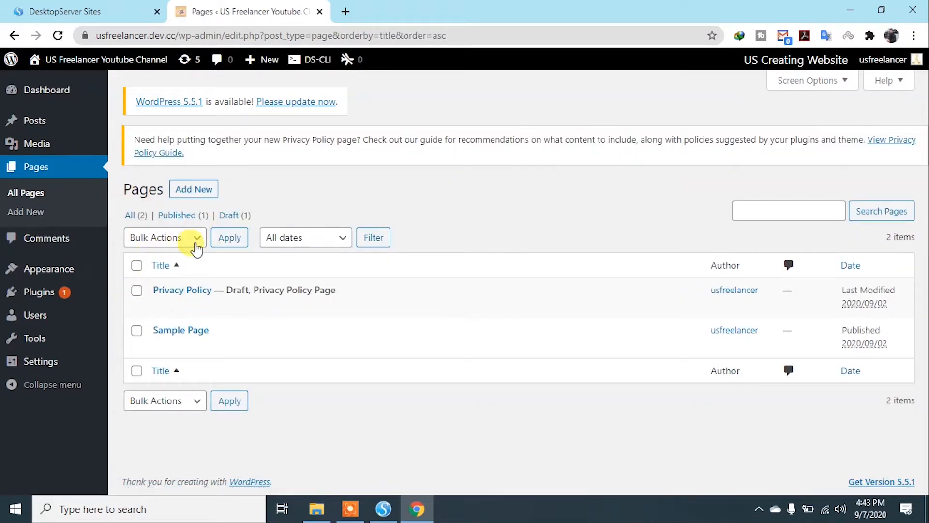
left_click(877, 232)
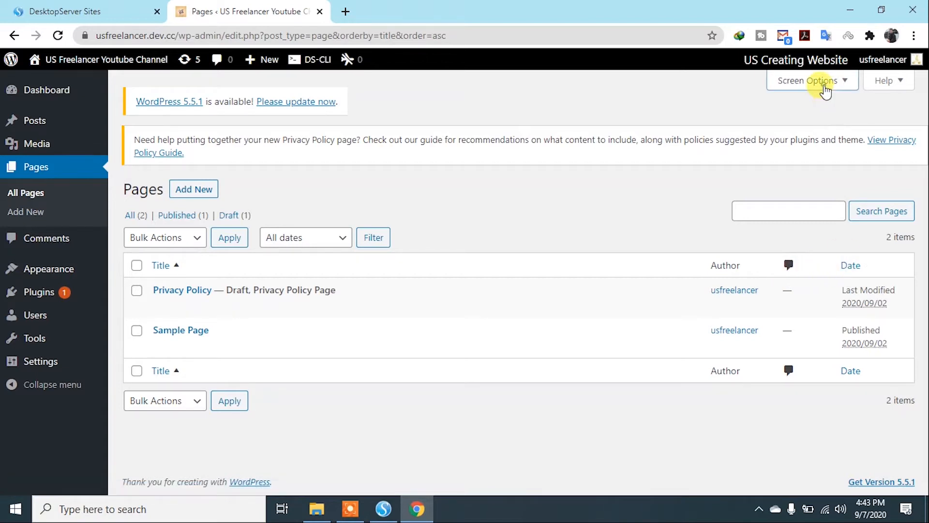
In the page list's screen options, hide and restore the Date, Comments and Author columns, and apply the settings.
left_click(824, 87)
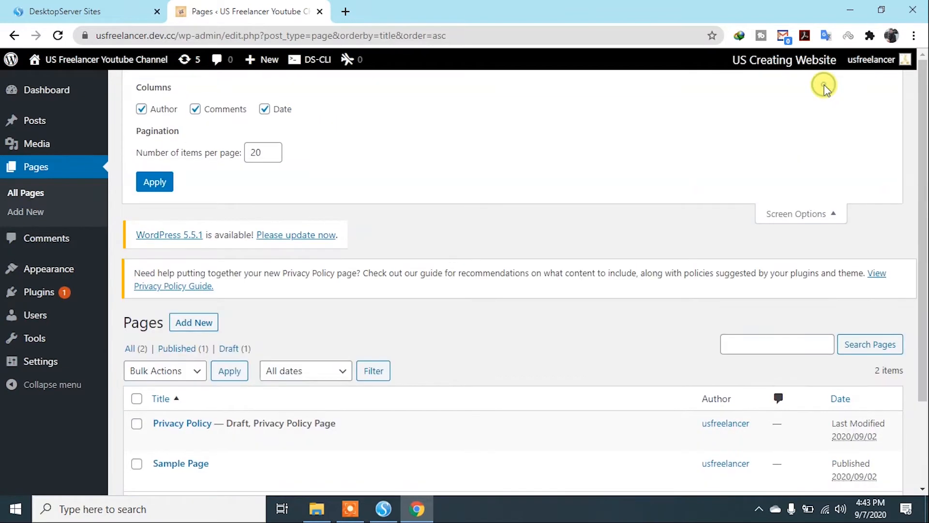
left_click(265, 109)
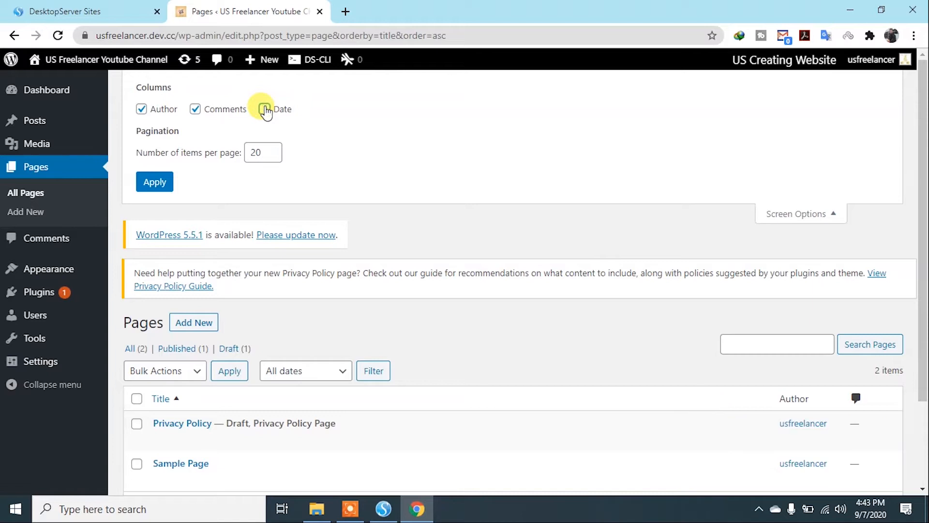
left_click(264, 109)
left_click(196, 109)
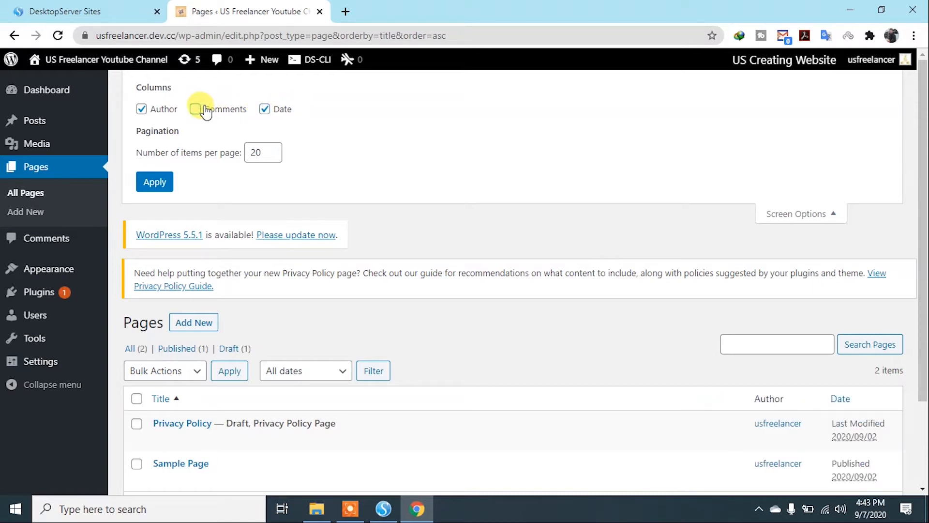
left_click(196, 109)
left_click(141, 109)
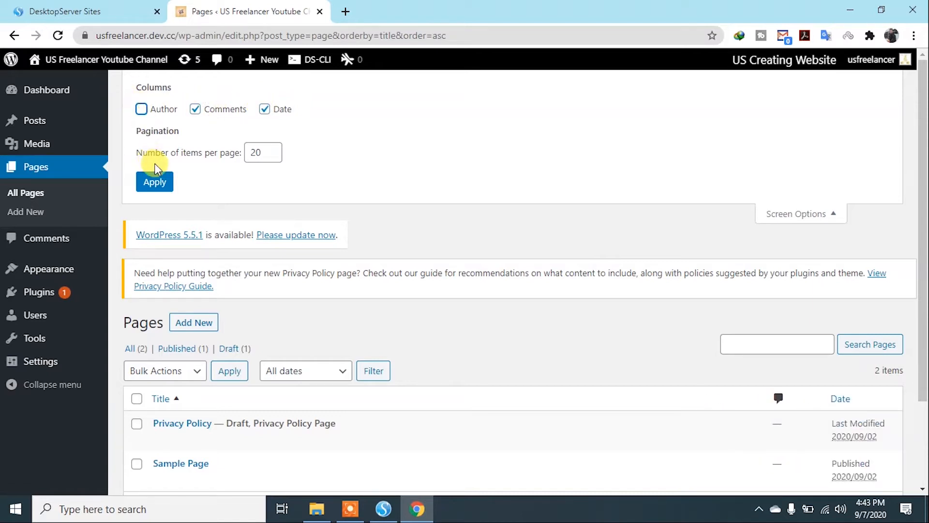
left_click(141, 111)
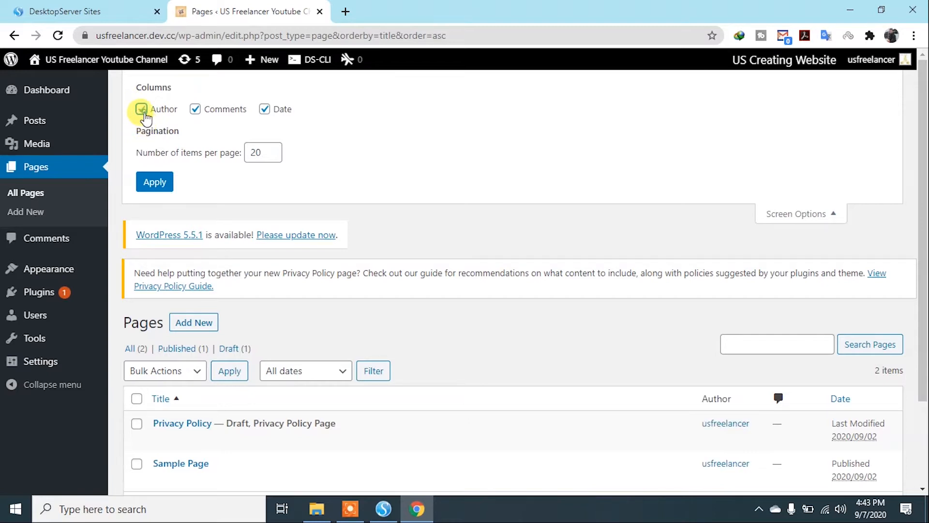
left_click(150, 183)
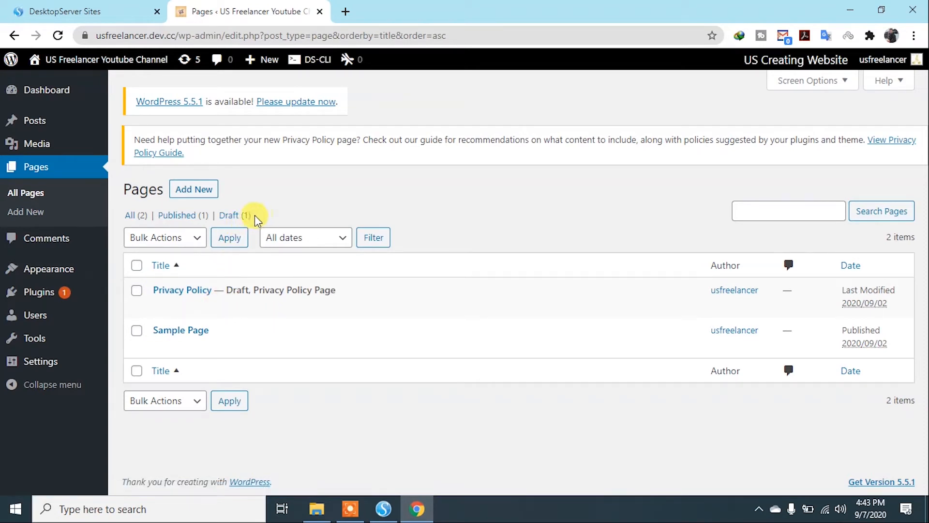
Move the Privacy Policy page to the trash and delete it permanently, returning to the list of all pages.
mouse_move(236, 311)
left_click(231, 307)
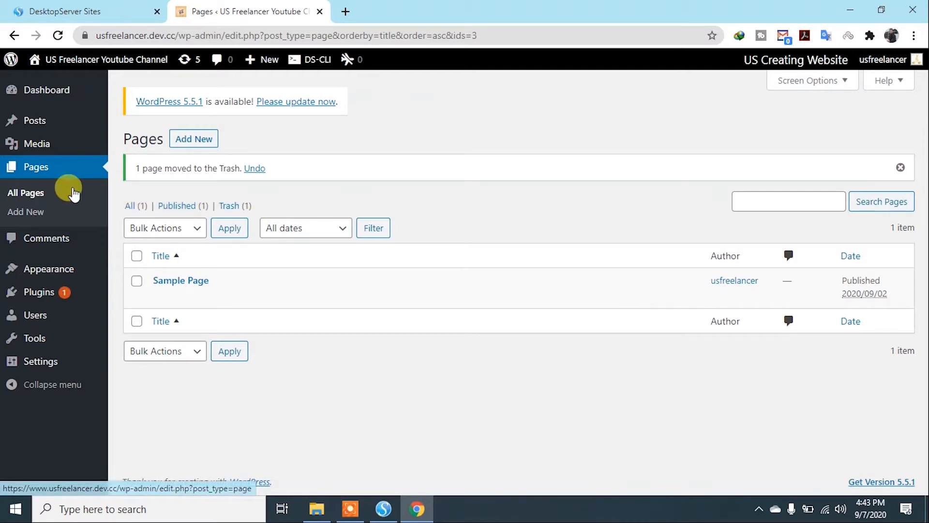
left_click(229, 205)
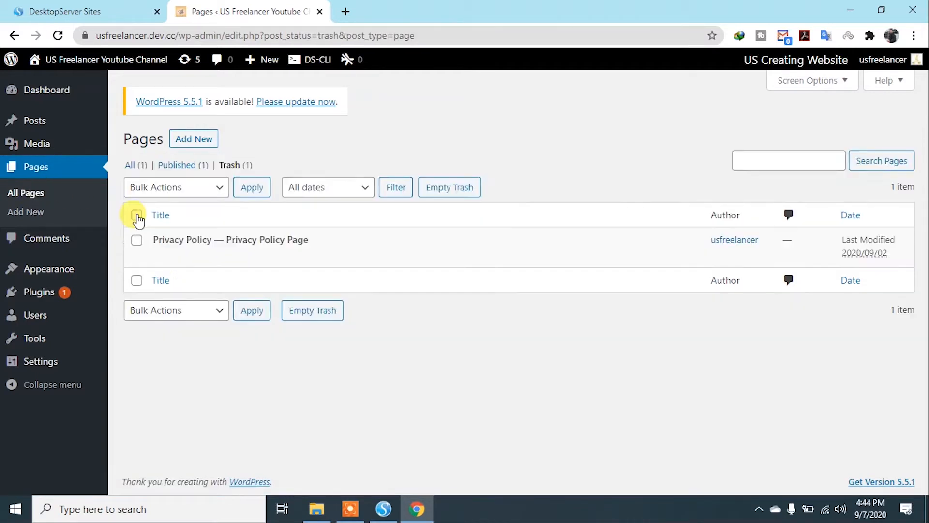
left_click(189, 193)
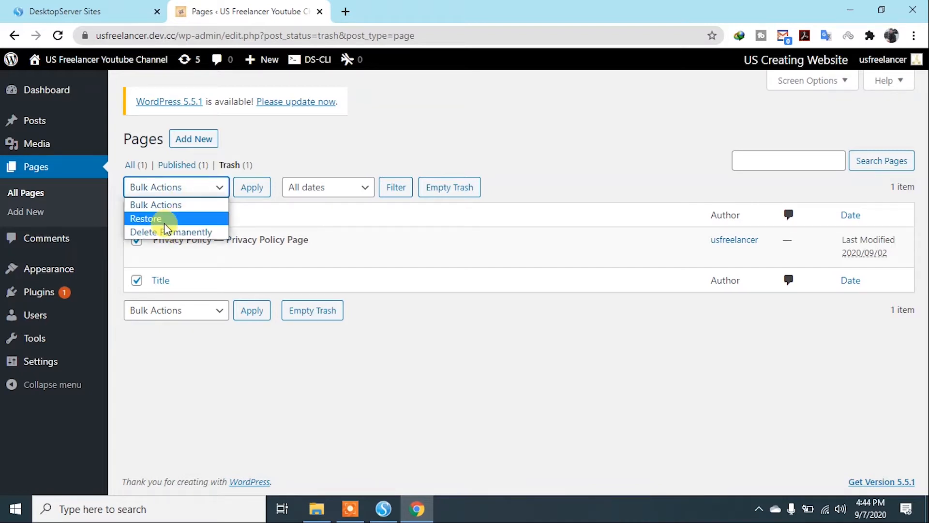
left_click(174, 235)
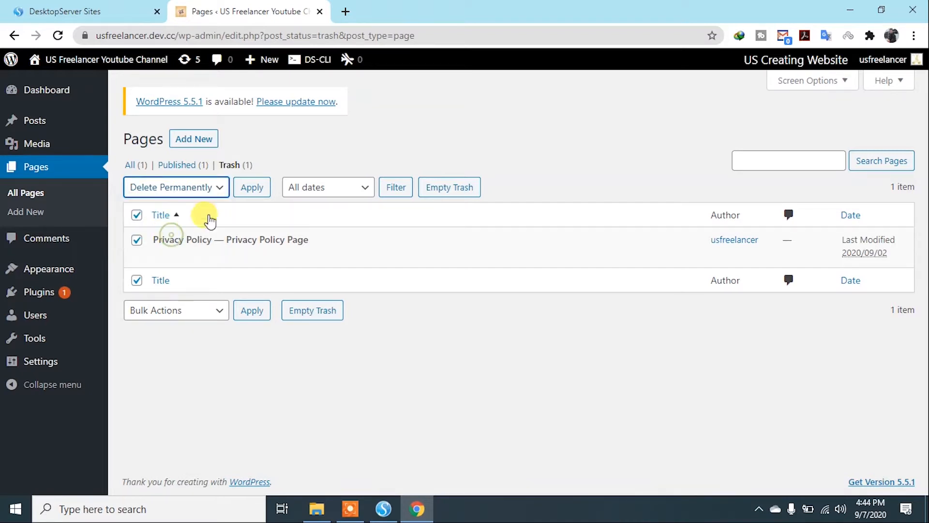
left_click(251, 189)
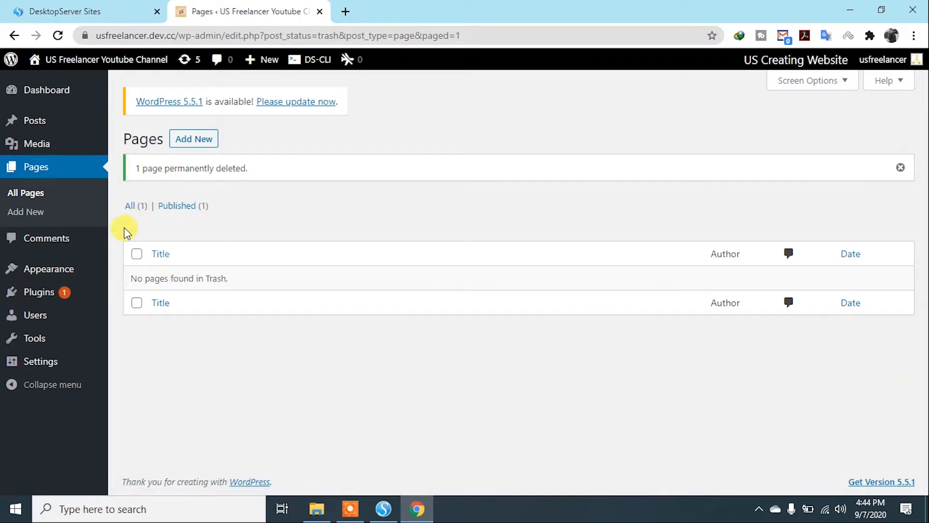
left_click(38, 198)
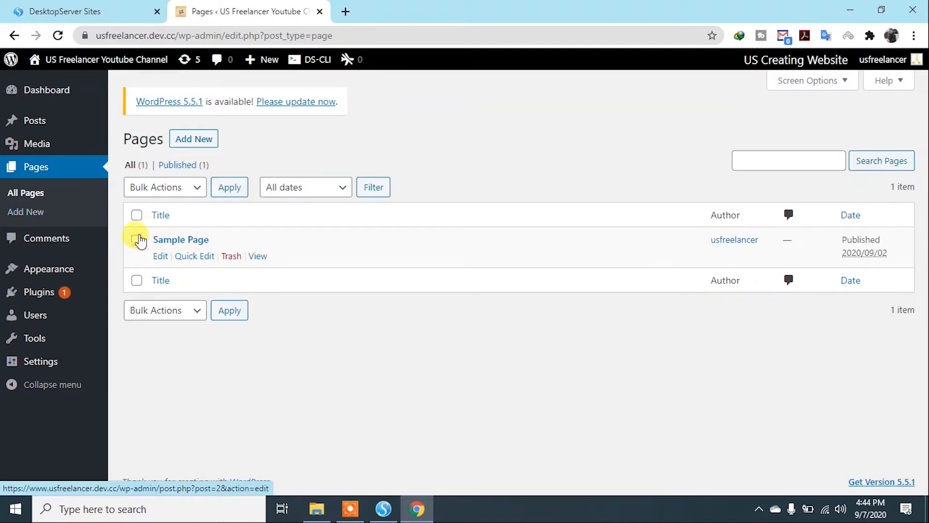
Select all remaining pages in the list and move them to the trash with the bulk action.
left_click(196, 187)
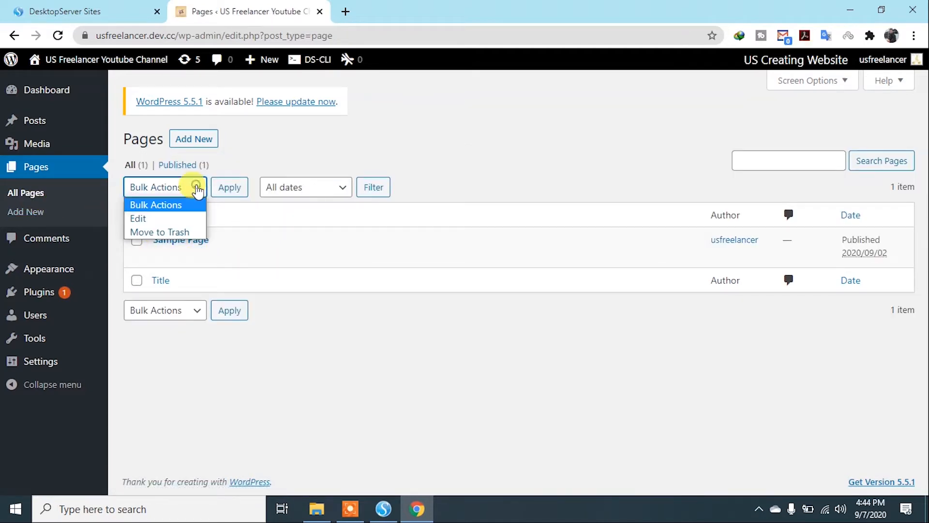
left_click(180, 232)
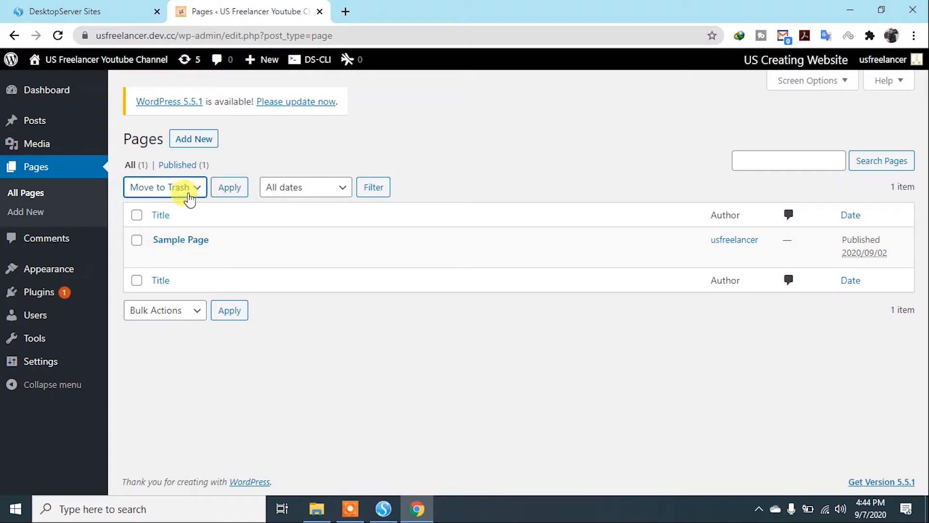
left_click(140, 216)
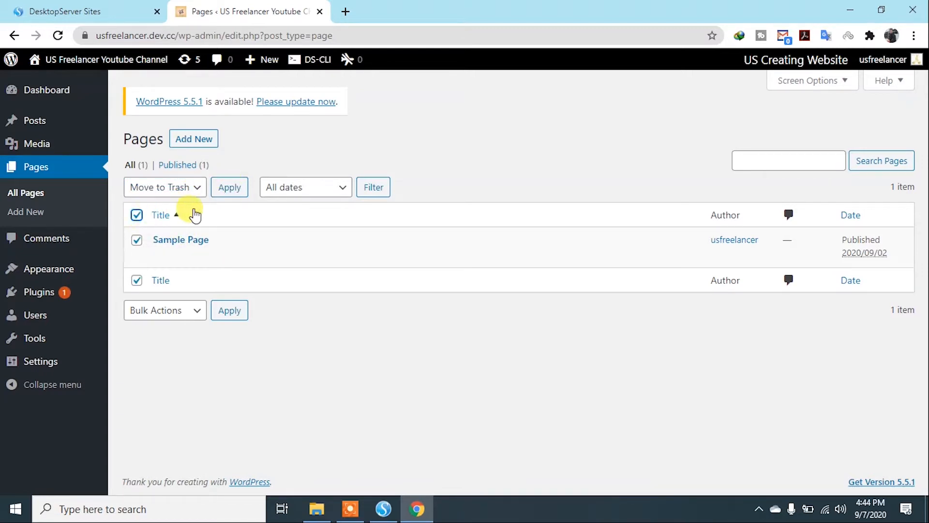
left_click(245, 193)
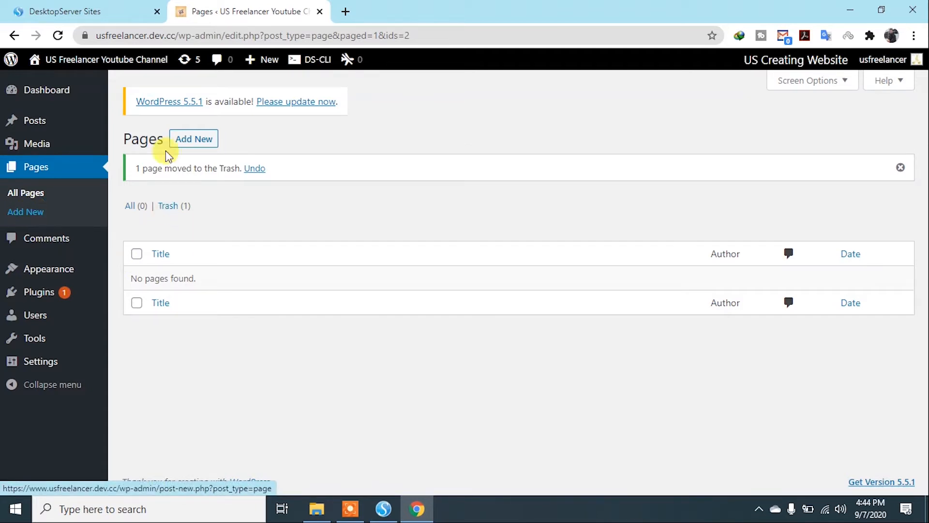
Create a new page and title it "Home".
left_click(194, 140)
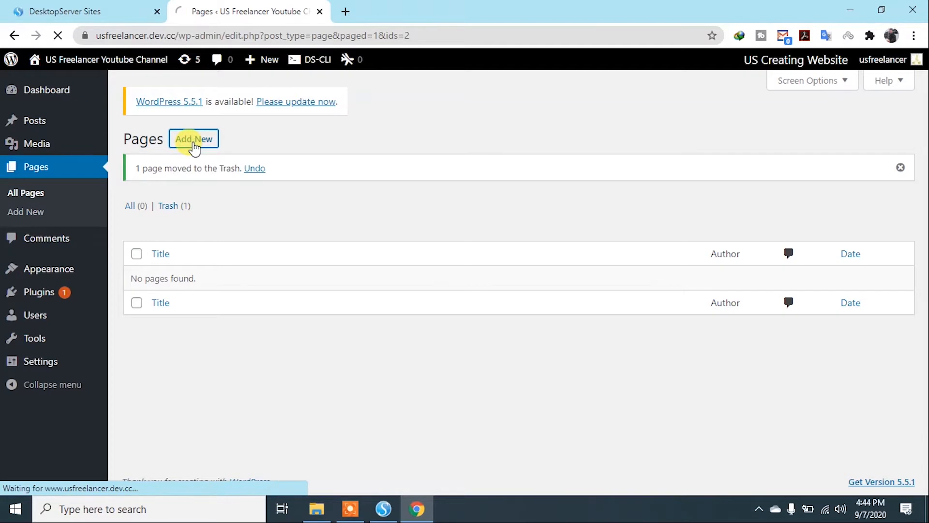
left_click(32, 214)
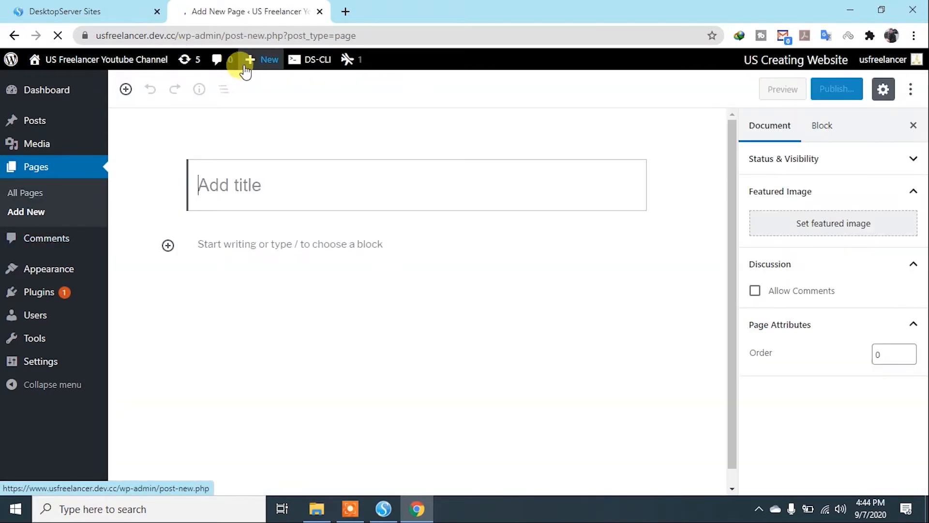
mouse_move(249, 60)
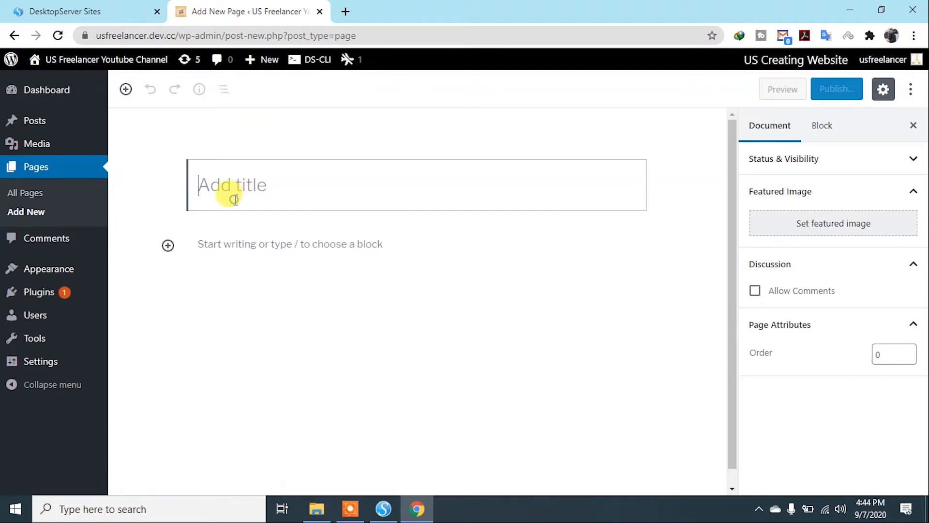
type("Home")
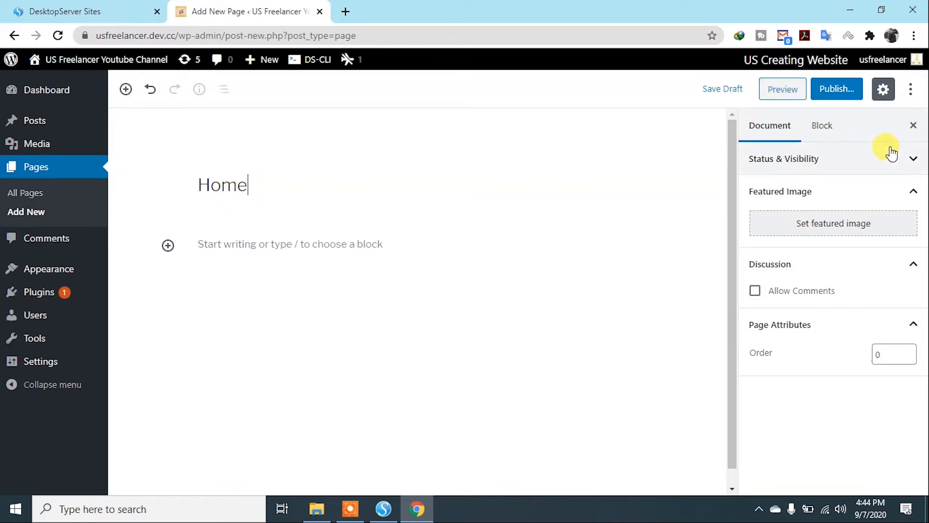
Review the Home page's visibility and publish date options in the pre-publish checks, and return to the editor without publishing.
left_click(840, 90)
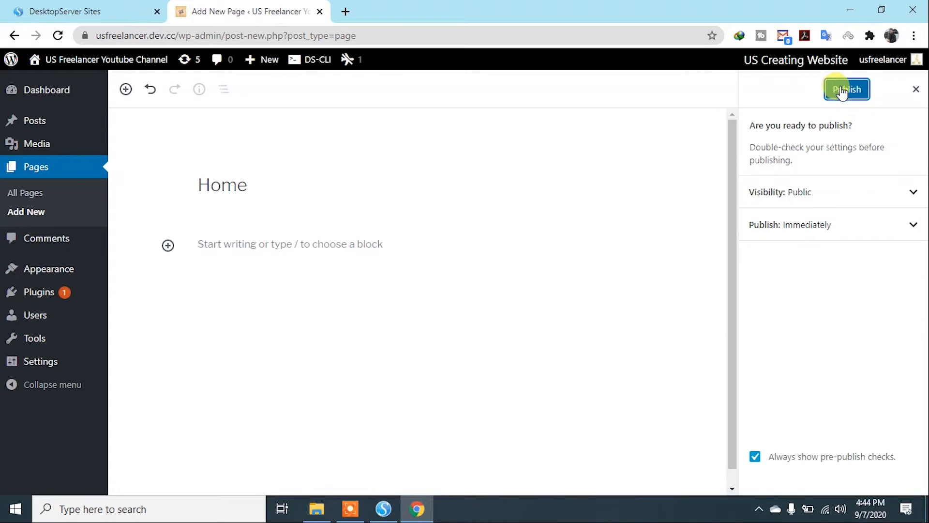
left_click(913, 195)
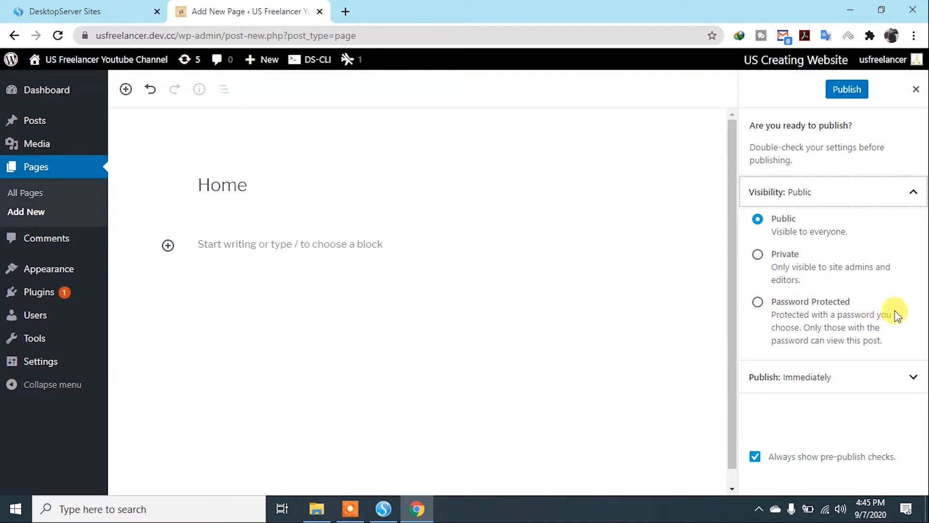
left_click(909, 194)
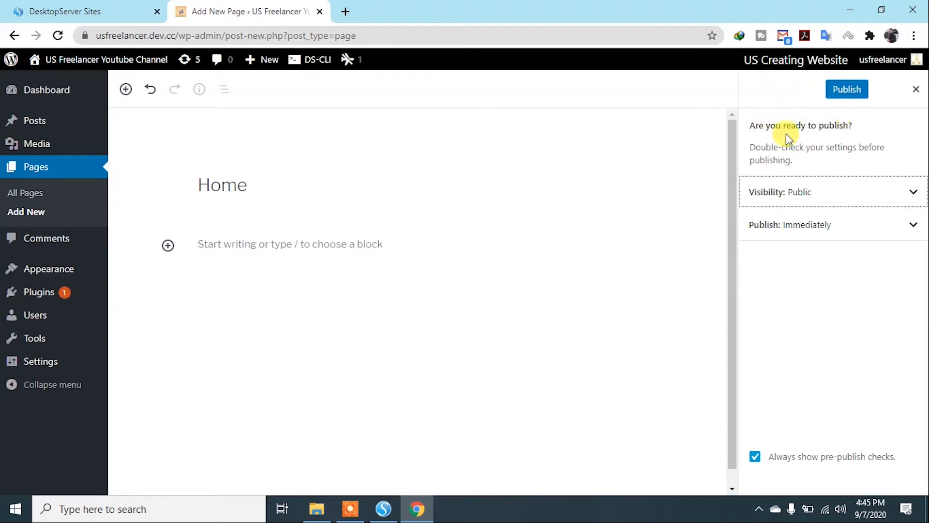
left_click(789, 227)
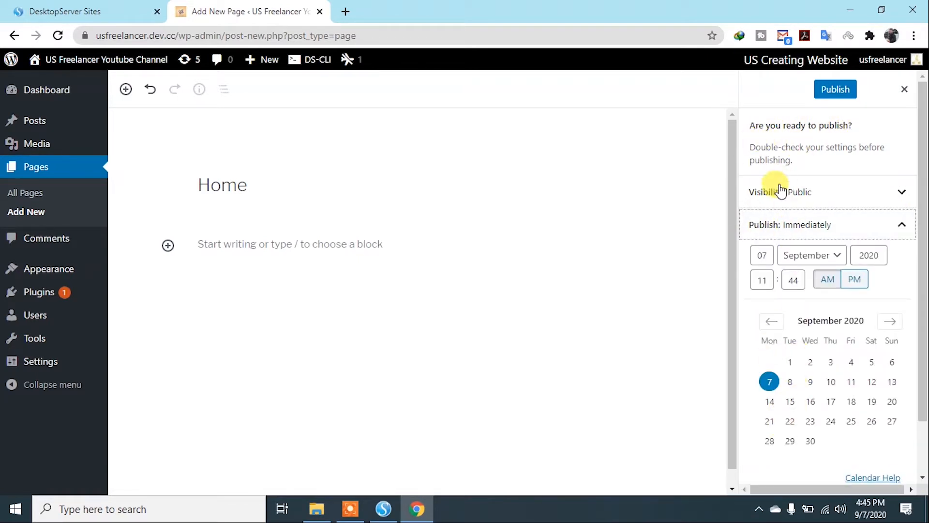
left_click(773, 232)
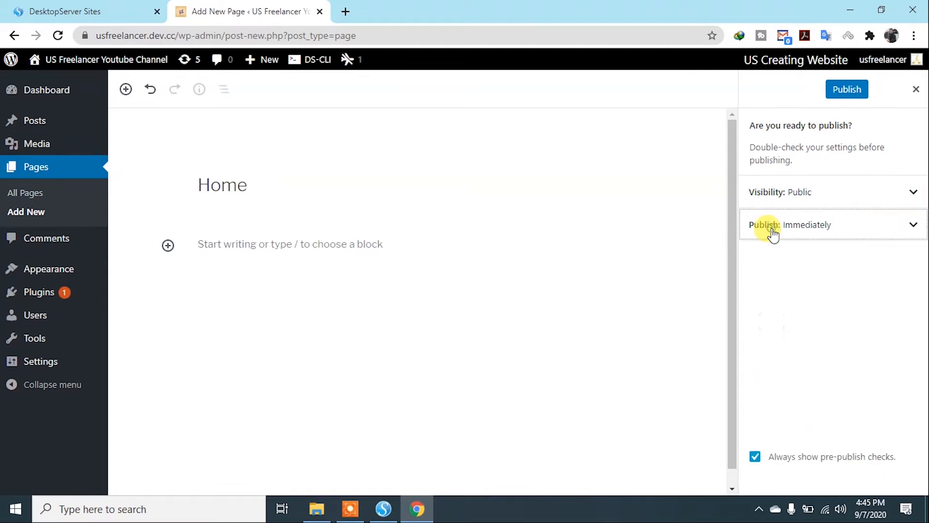
left_click(918, 91)
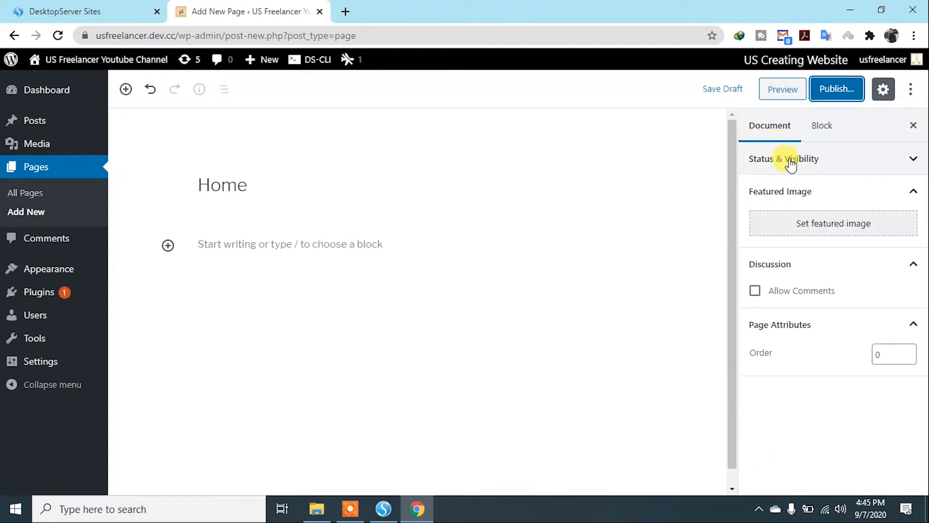
Look at the Home page's featured image chooser and Page Attributes settings without changing anything.
left_click(792, 198)
left_click(792, 198)
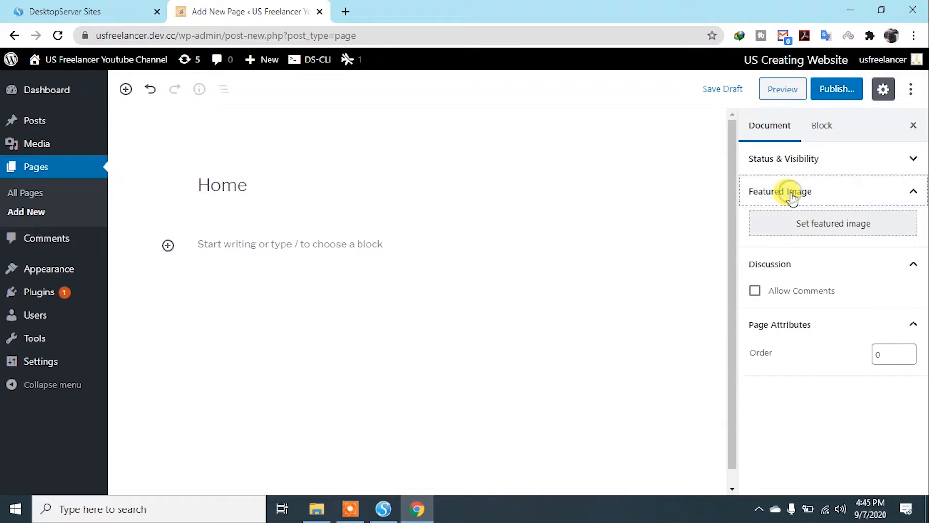
left_click(812, 224)
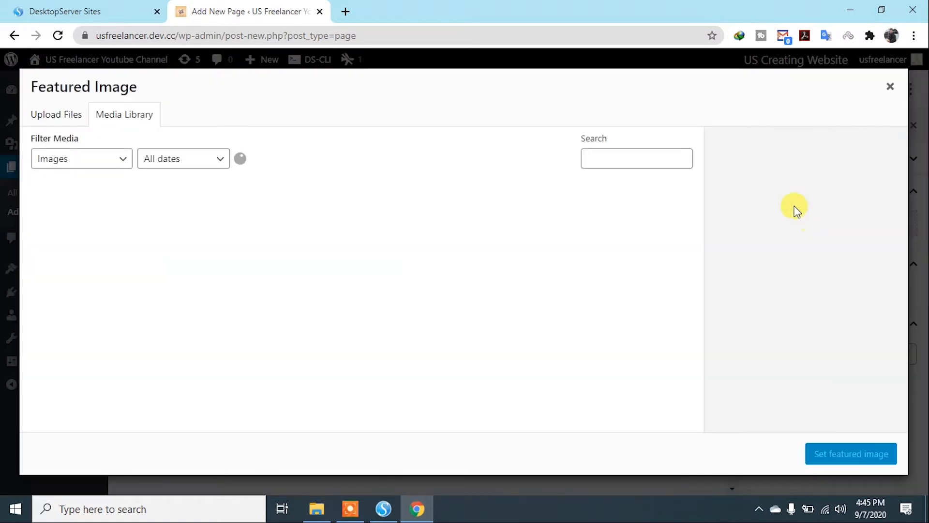
left_click(890, 87)
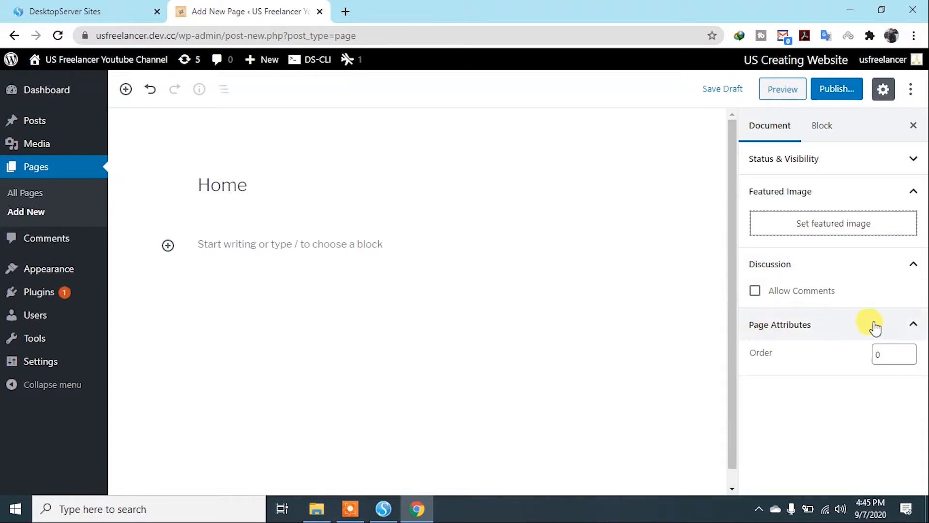
left_click(918, 328)
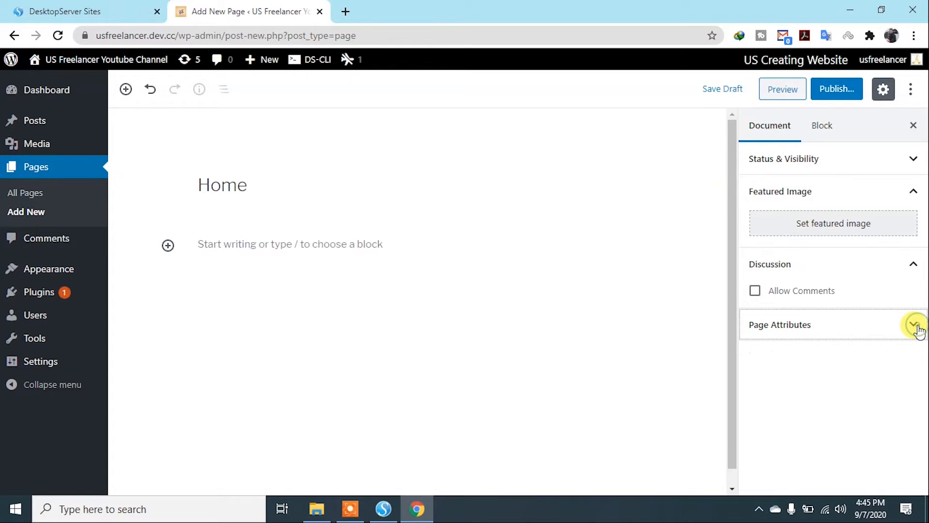
left_click(918, 327)
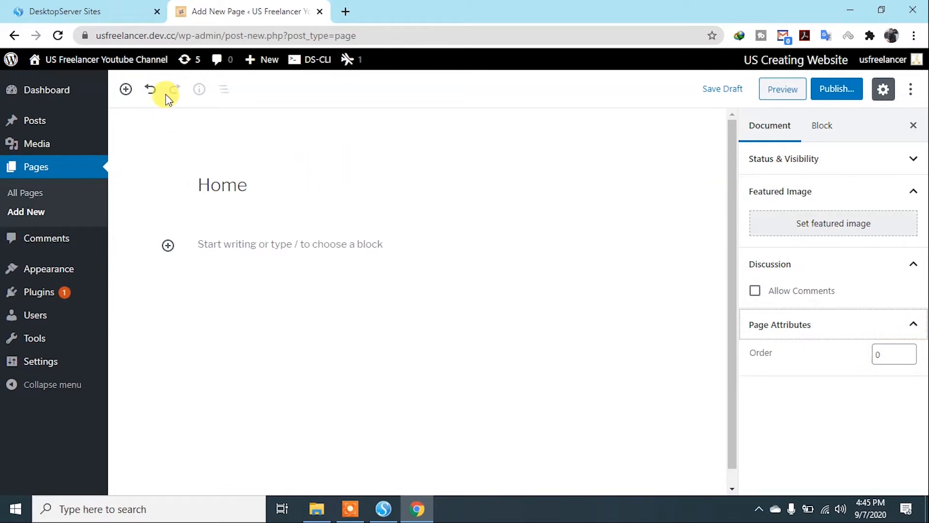
Add a paragraph reading "US Freelancer" below the Home title, with Drop Cap enabled in its block settings.
left_click(827, 136)
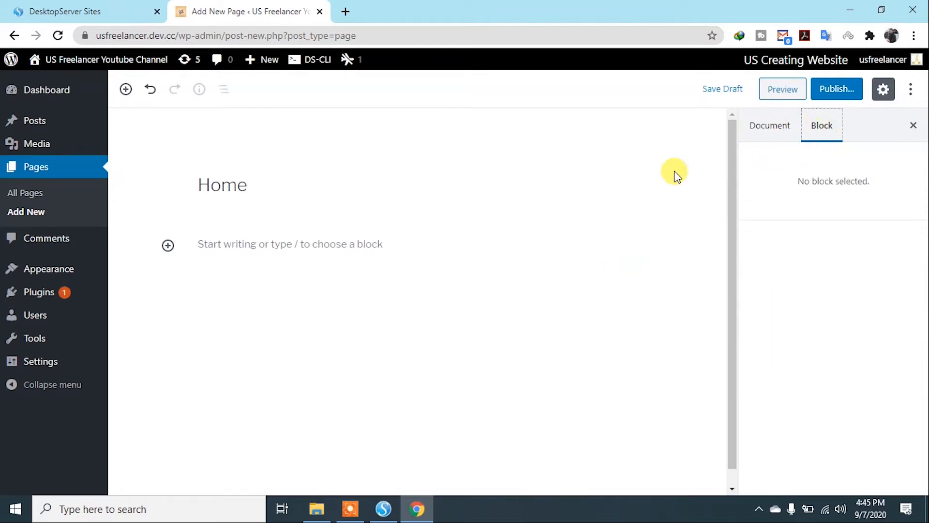
left_click(236, 246)
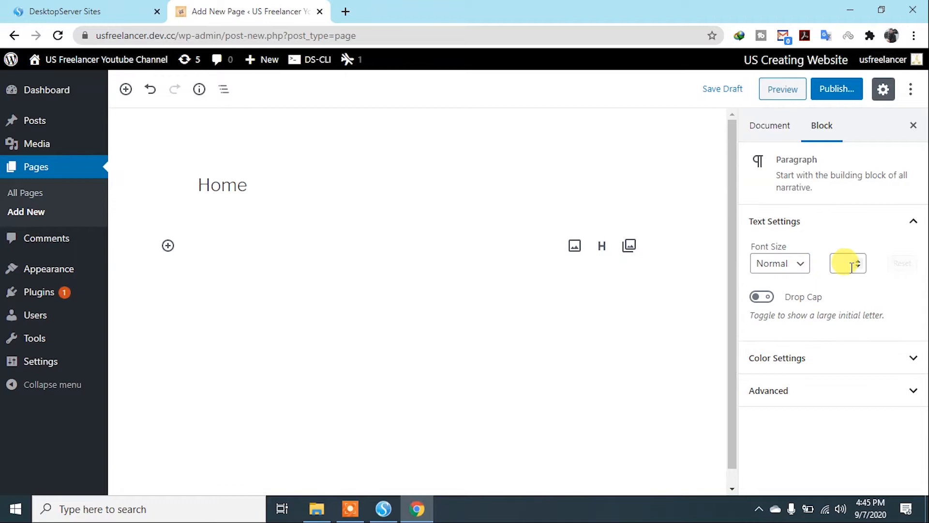
left_click(766, 299)
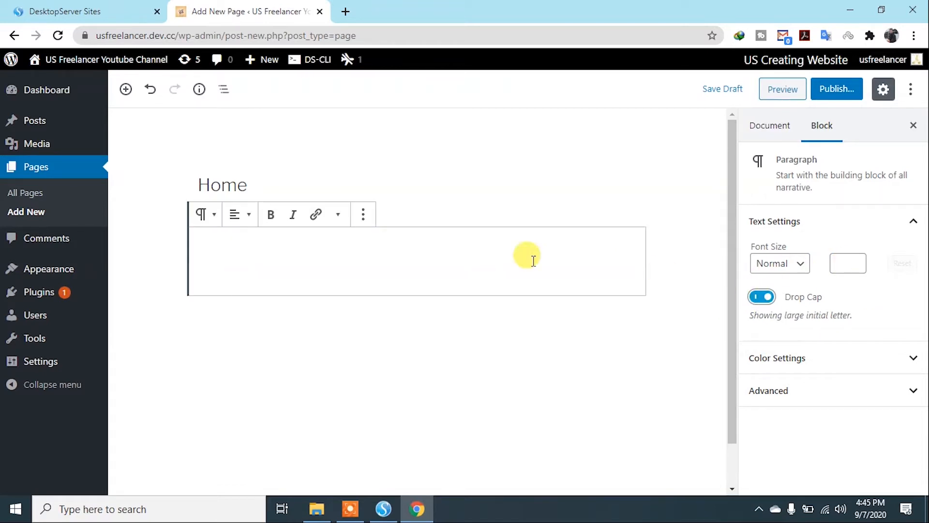
left_click(402, 264)
left_click(402, 265)
left_click(402, 265)
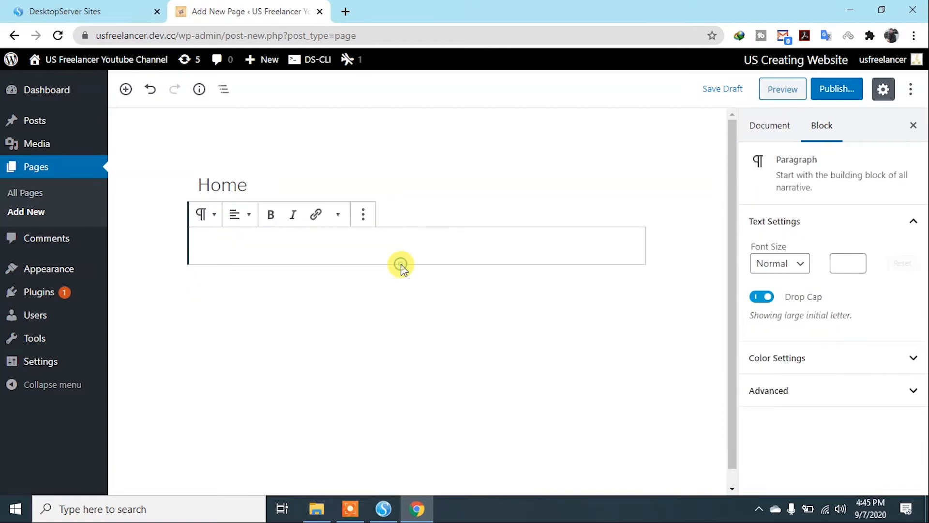
type("US Fr")
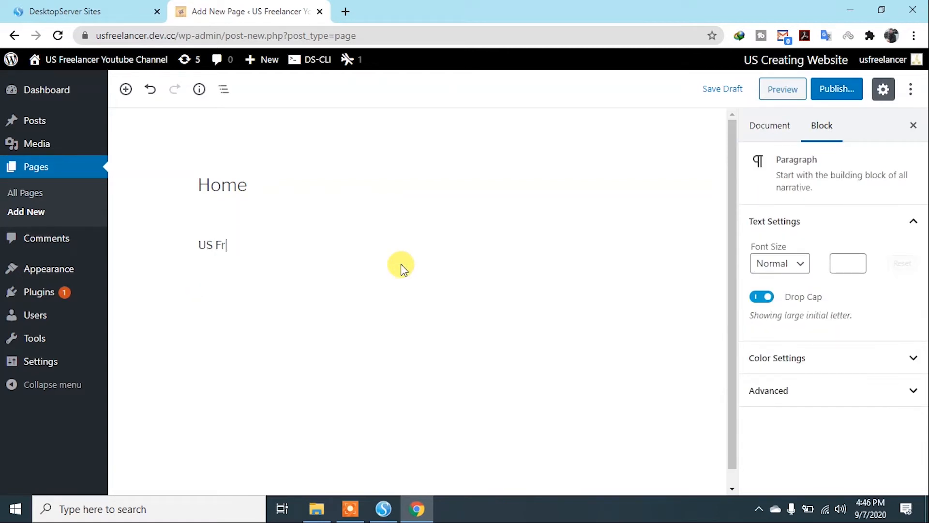
type("eelancer")
key("Return")
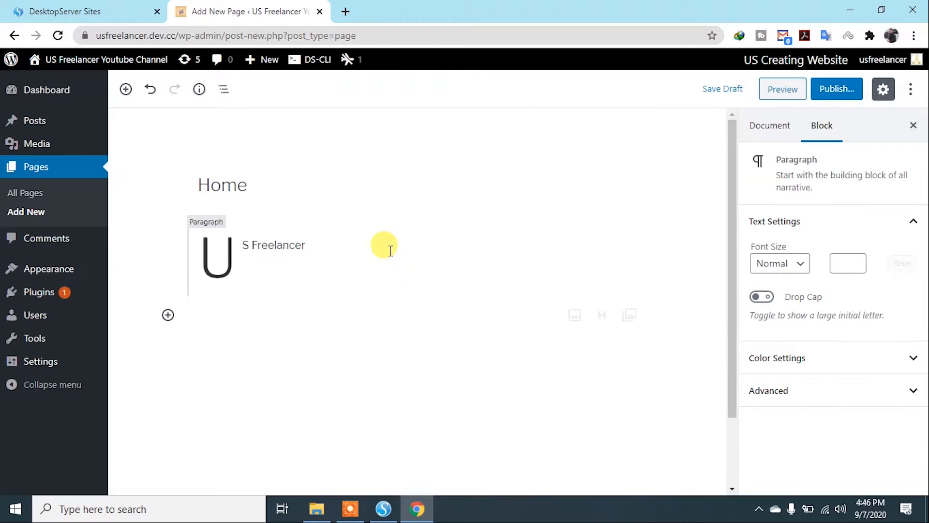
Switch the "US Freelancer" paragraph's drop cap off and back on.
left_click(232, 261)
left_click(761, 296)
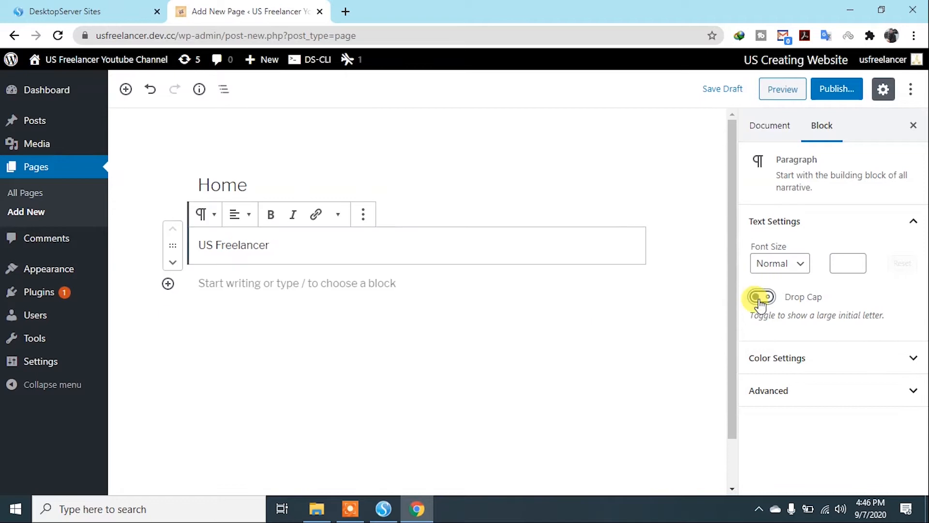
left_click(506, 377)
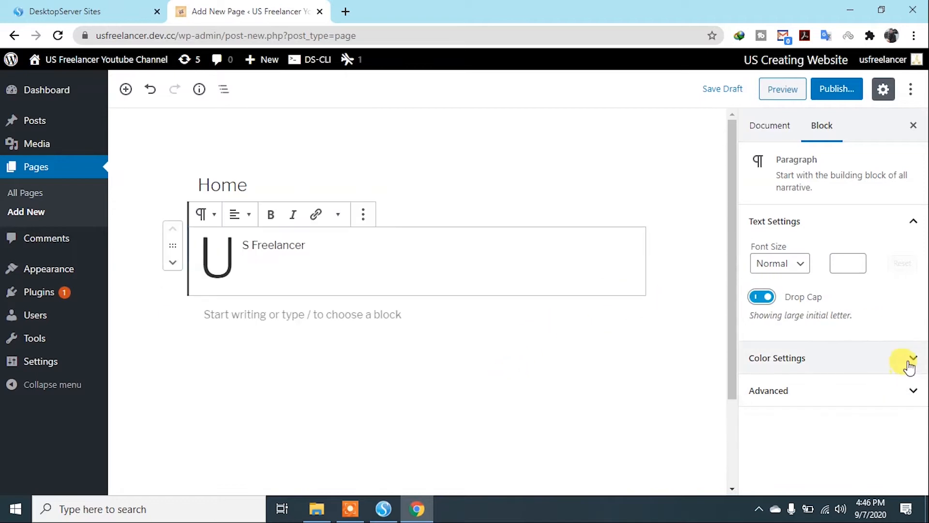
Try light green and orange as the "US Freelancer" paragraph's background color, and remove each again.
left_click(909, 363)
left_click_drag(921, 291, 924, 346)
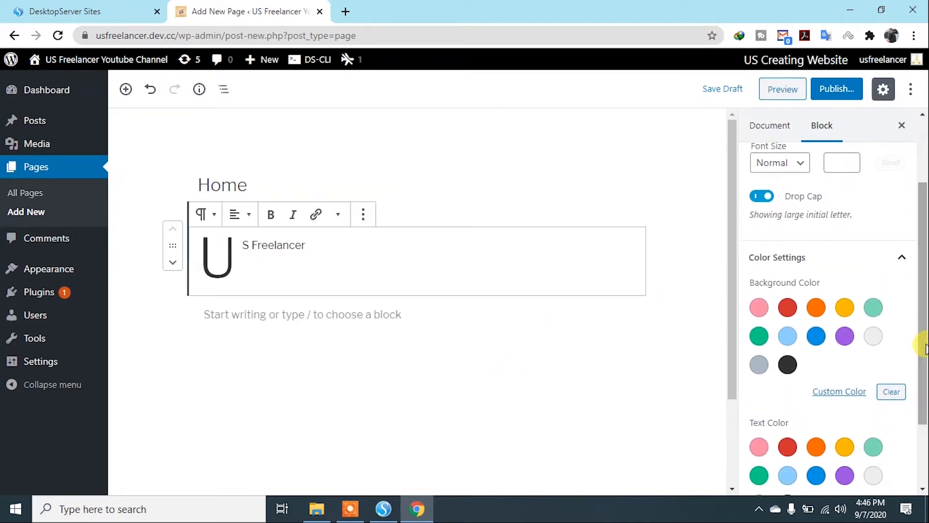
left_click(873, 307)
left_click(874, 308)
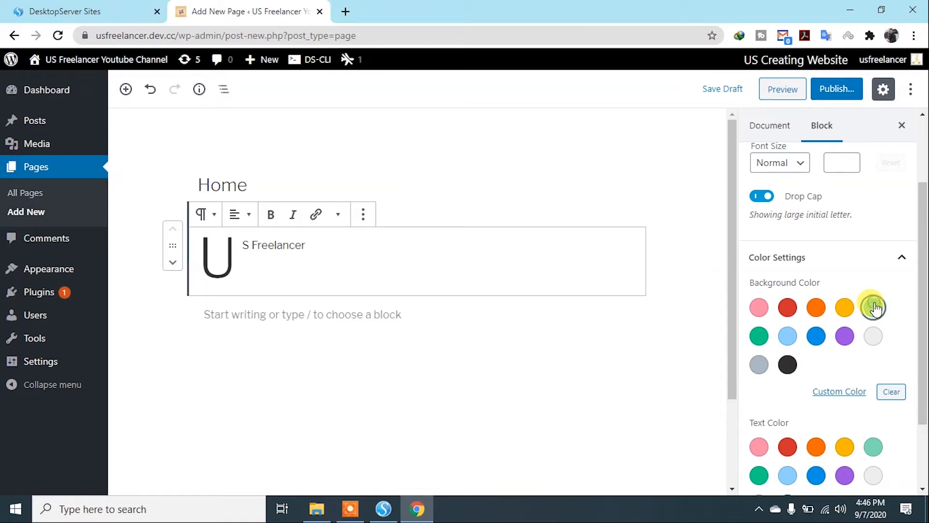
left_click(816, 310)
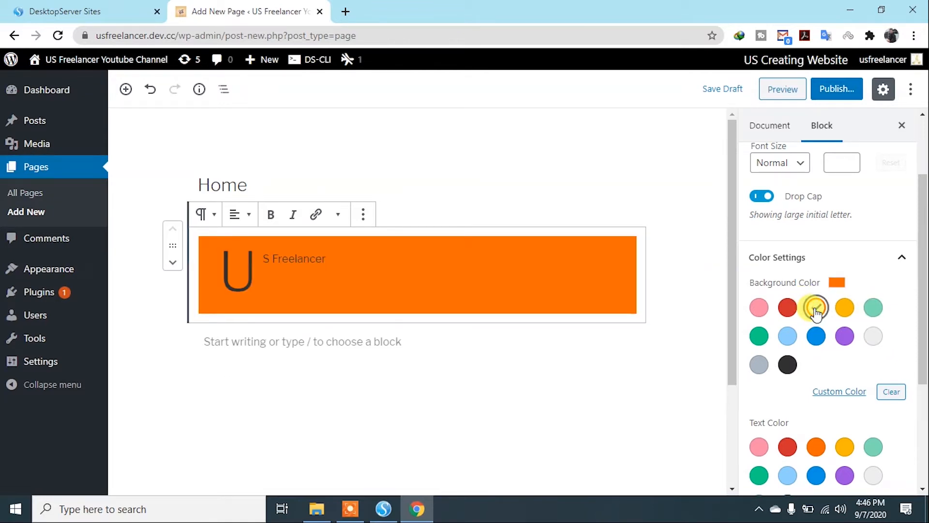
left_click(816, 310)
Try pink, red and black as the "US Freelancer" paragraph's text color, and clear the color.
left_click_drag(921, 287, 919, 359)
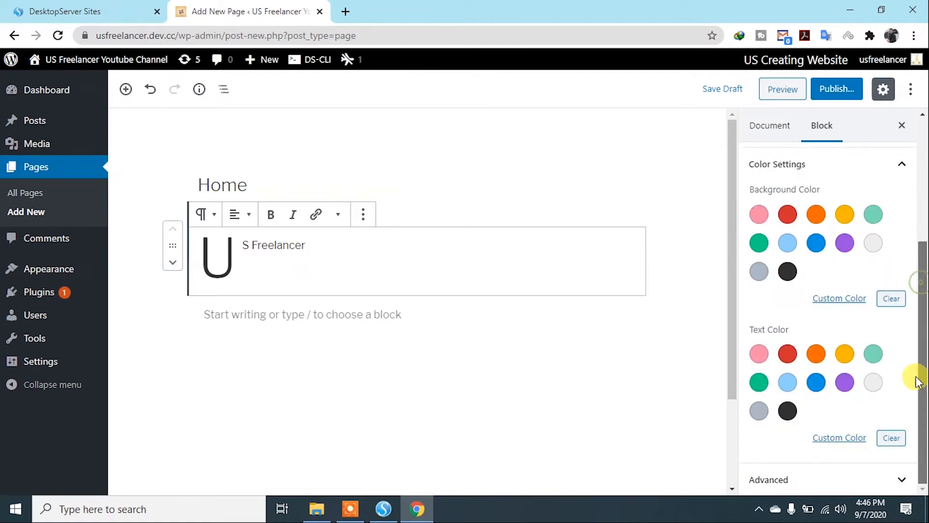
left_click(759, 353)
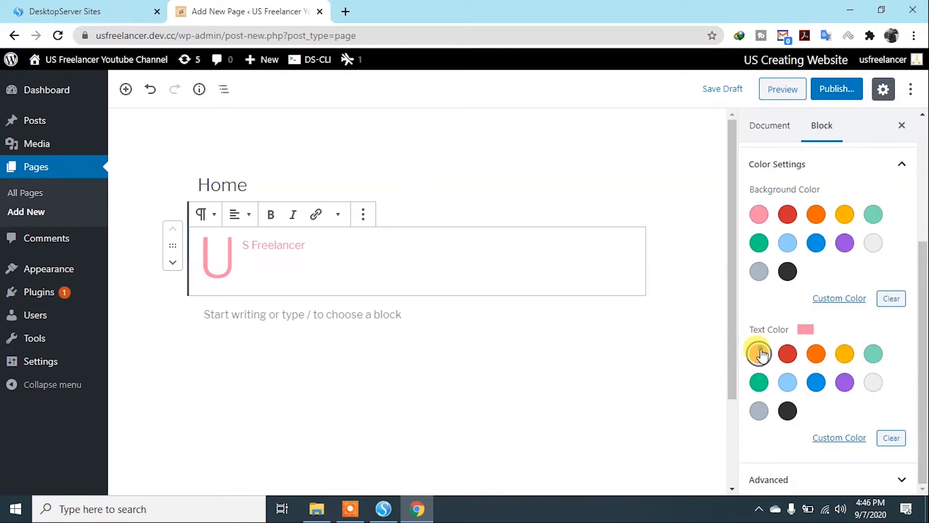
left_click(787, 353)
left_click(787, 409)
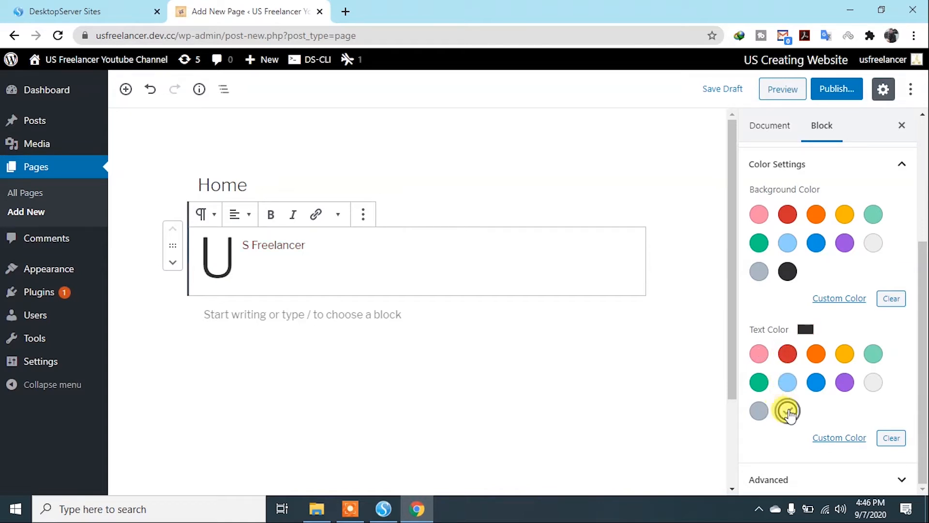
left_click(890, 440)
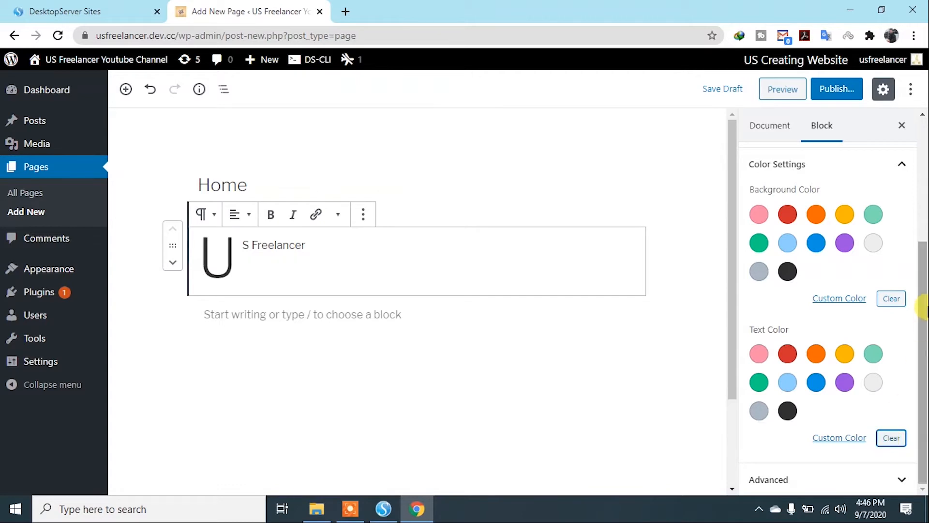
Look at the "US Freelancer" paragraph's advanced settings, including the field for additional CSS classes.
left_click(901, 480)
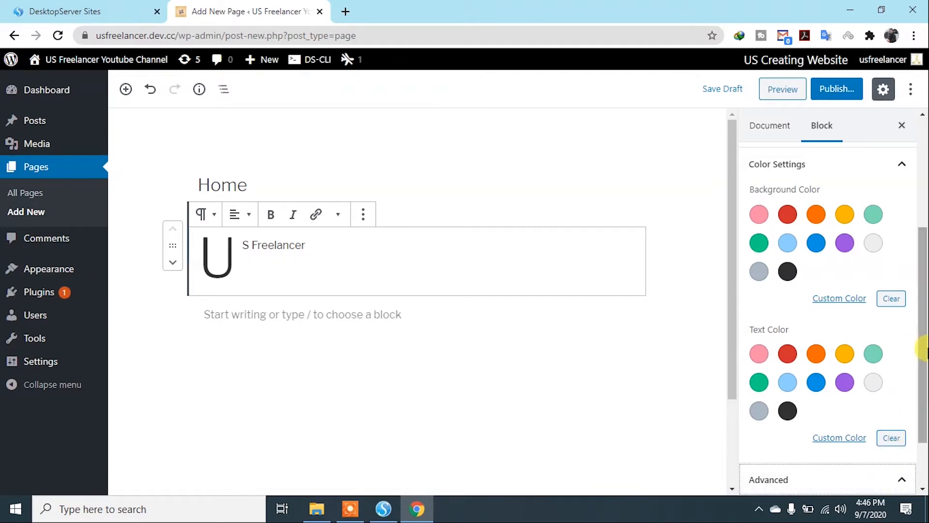
scroll(923, 345, "down", 2)
left_click(814, 451)
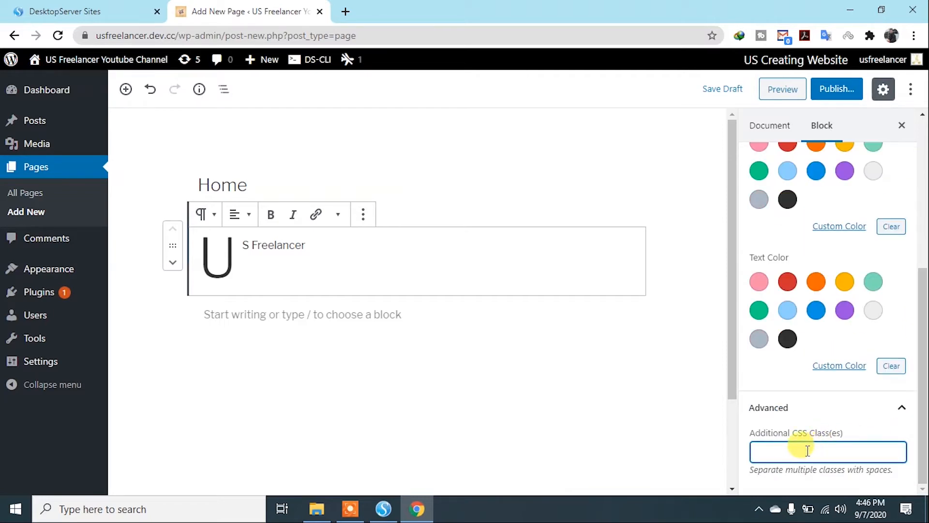
Add an empty Video block from the common blocks below the "US Freelancer" paragraph.
left_click(556, 385)
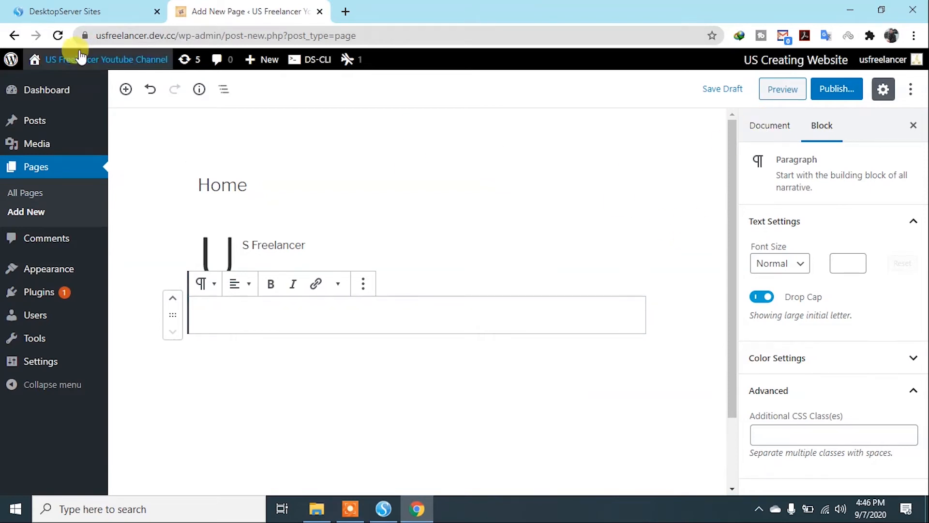
left_click(125, 89)
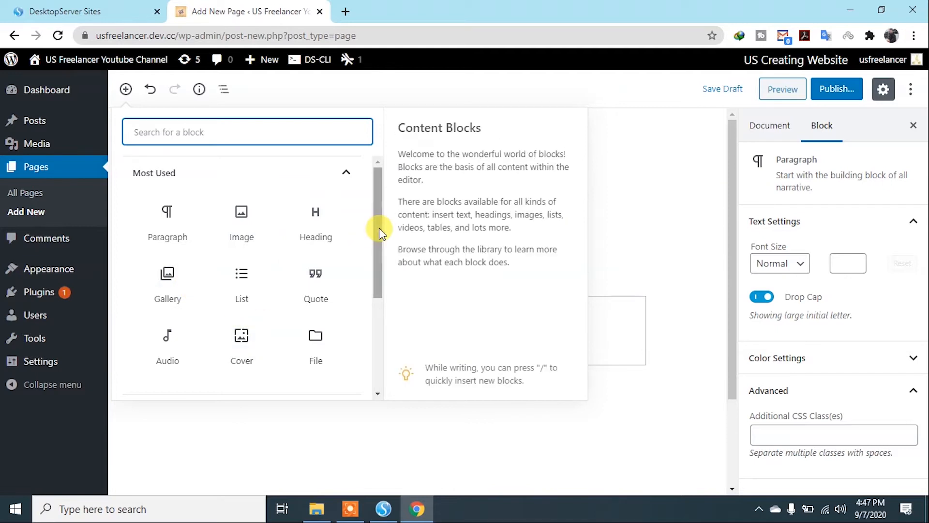
left_click_drag(374, 222, 379, 295)
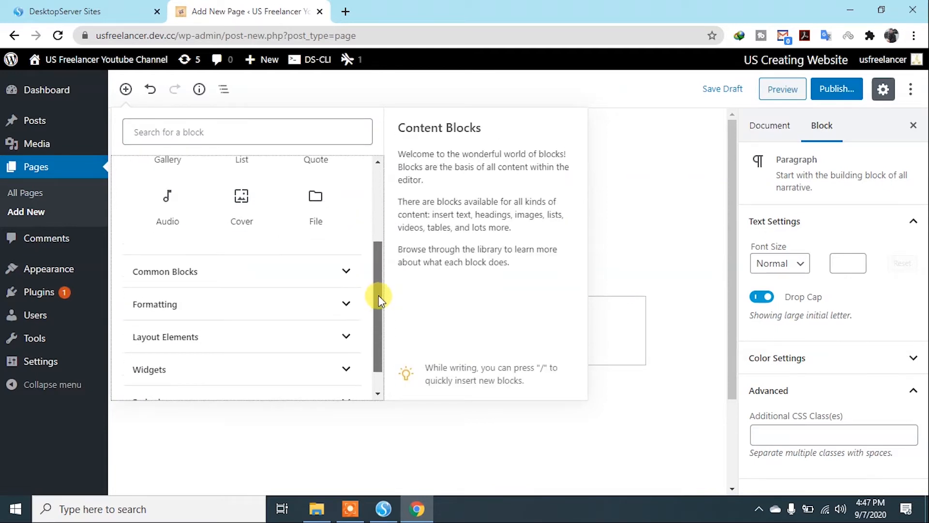
left_click(345, 274)
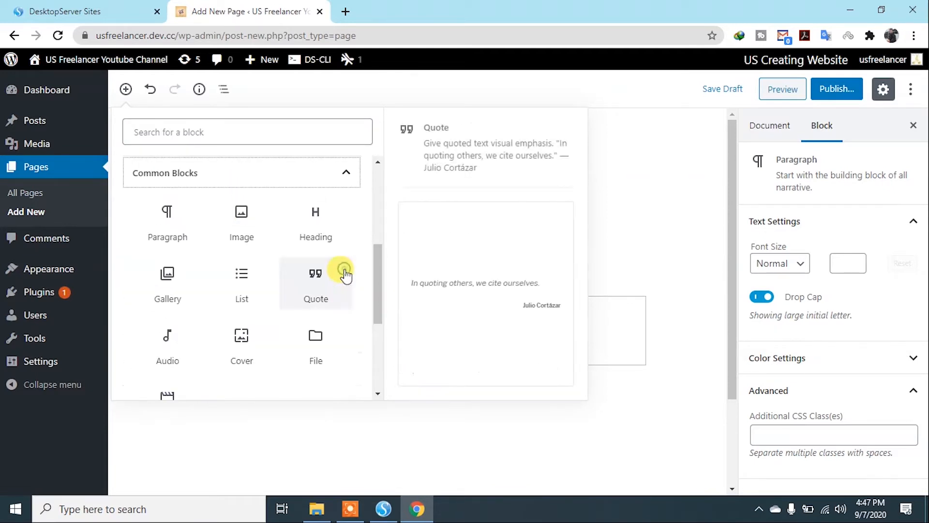
left_click_drag(379, 251, 379, 302)
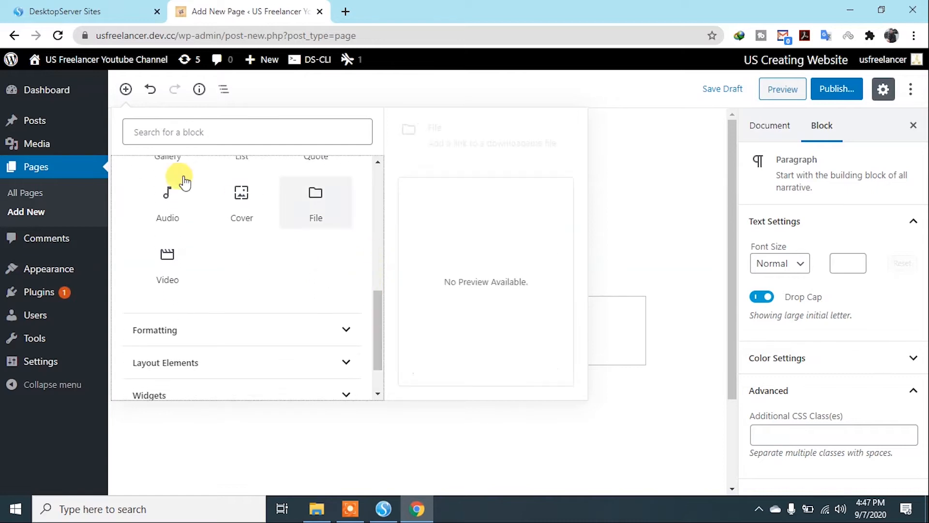
left_click(178, 266)
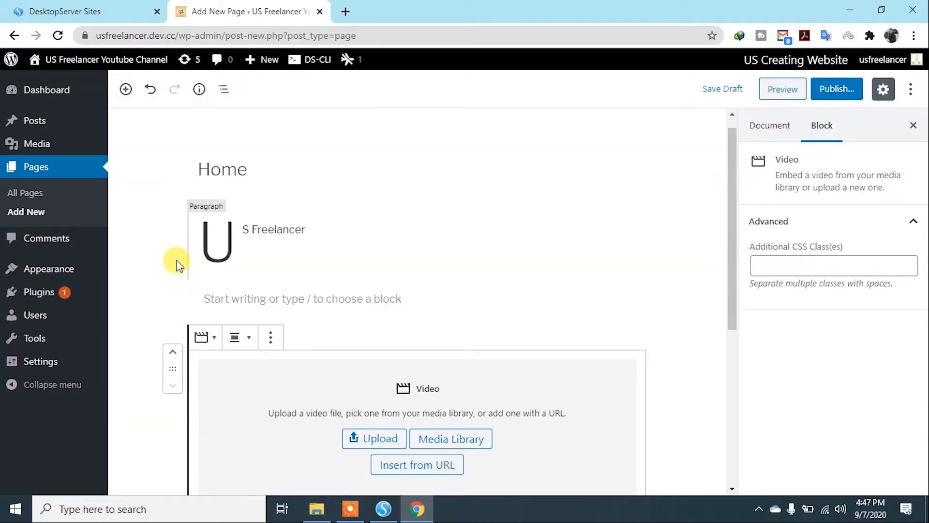
scroll(315, 391, "down", 3)
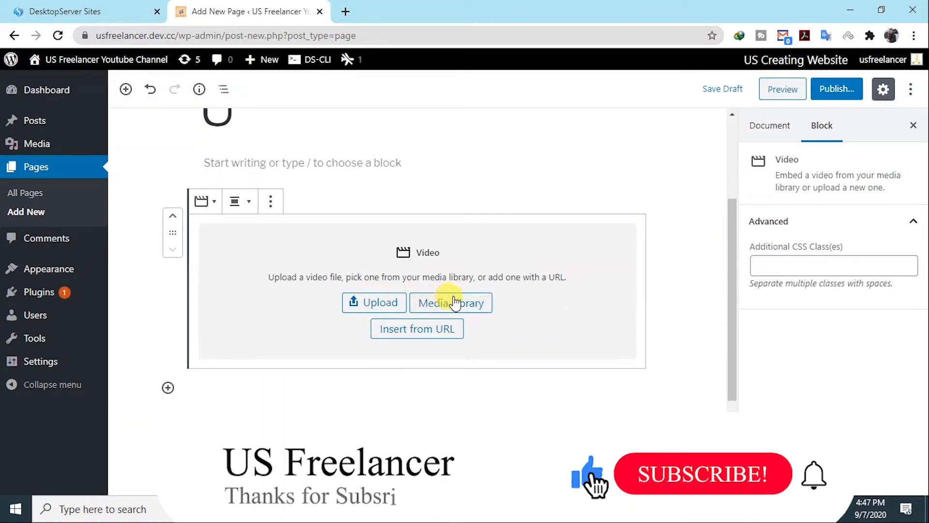
scroll(440, 343, "down", 2)
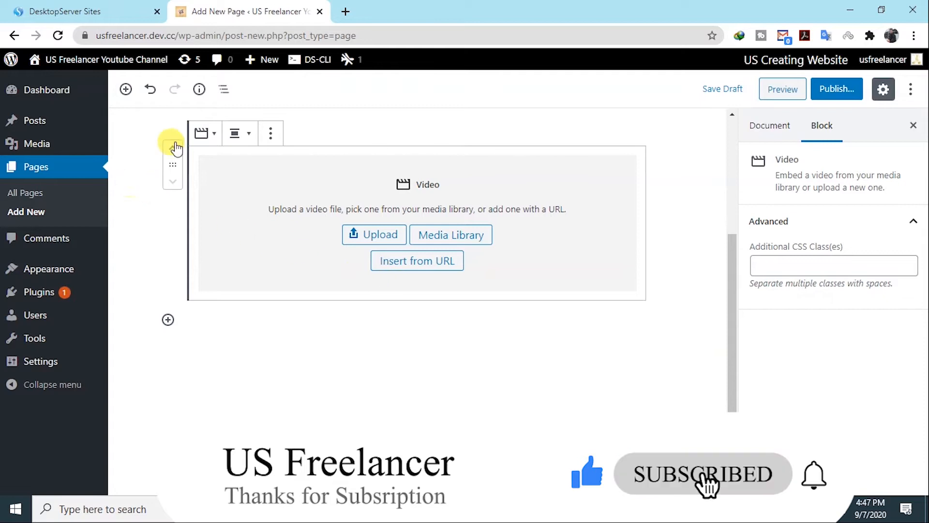
scroll(687, 111, "up", 5)
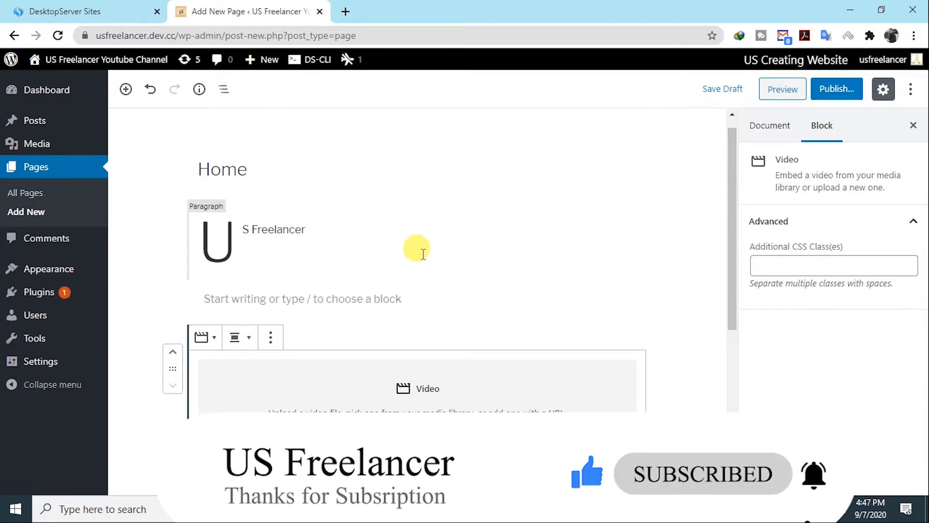
Publish the Home page immediately with public visibility.
left_click(836, 89)
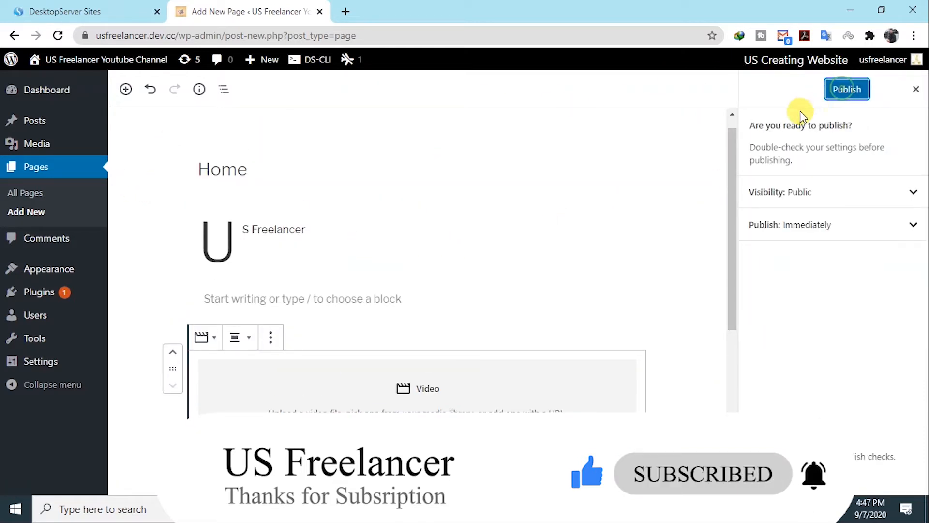
left_click(844, 90)
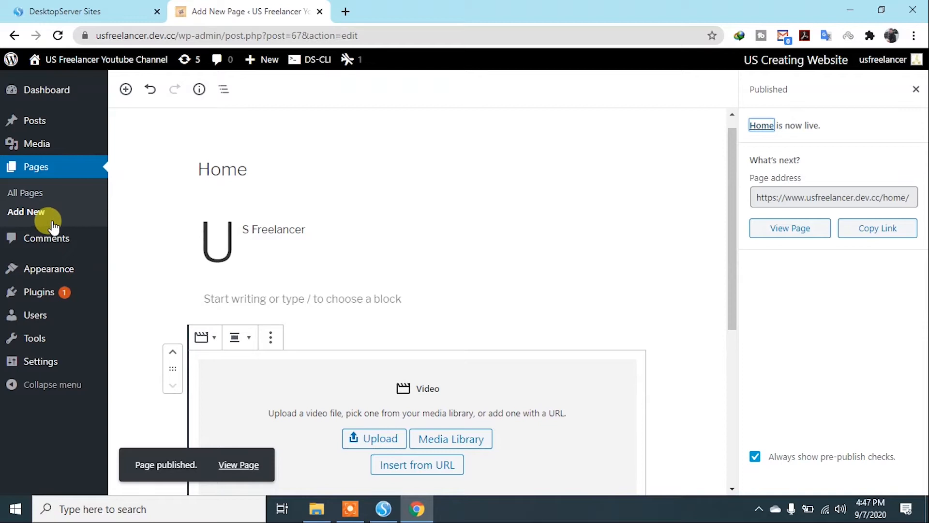
scroll(387, 281, "down", 4)
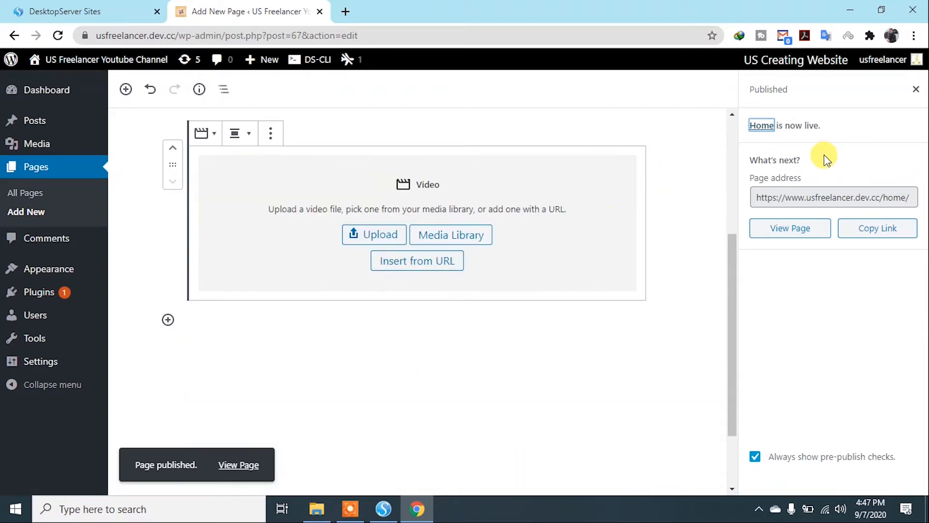
left_click_drag(850, 119, 698, 121)
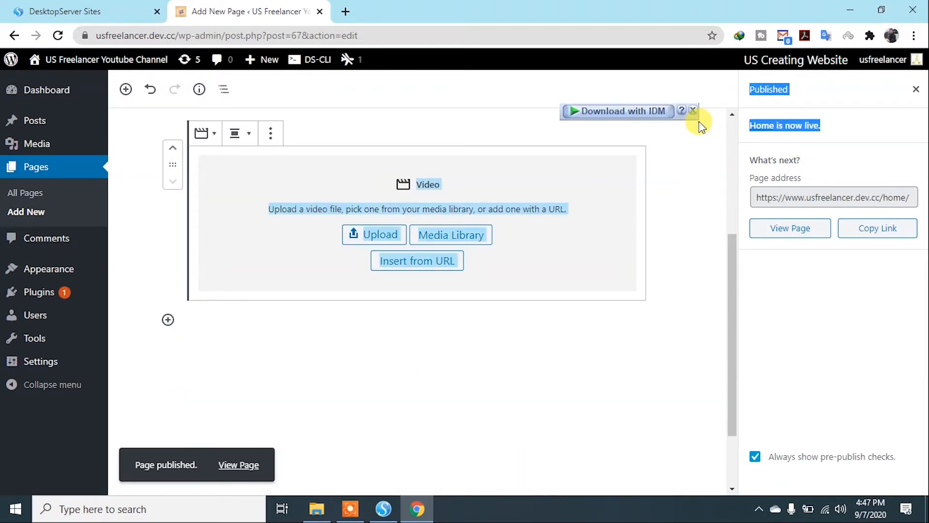
left_click(689, 169)
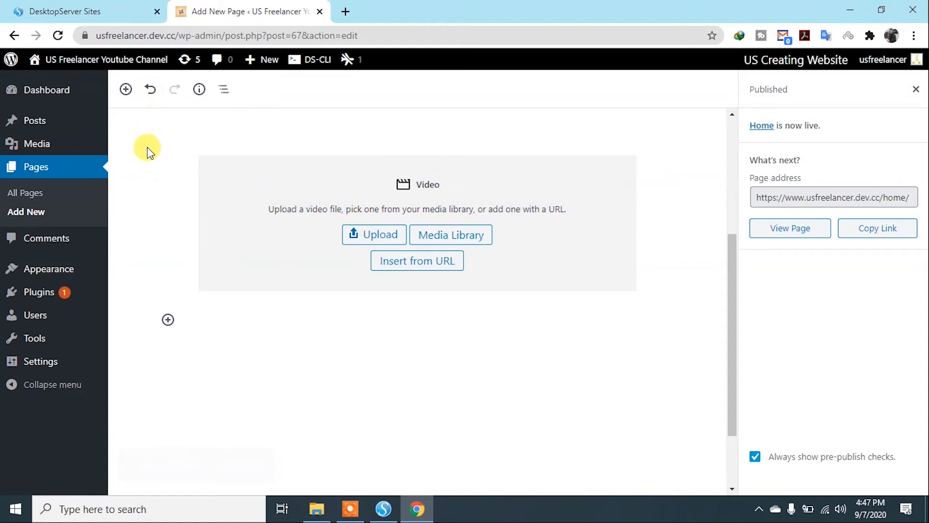
Create a new page titled "WordPress" and publish it.
left_click(31, 211)
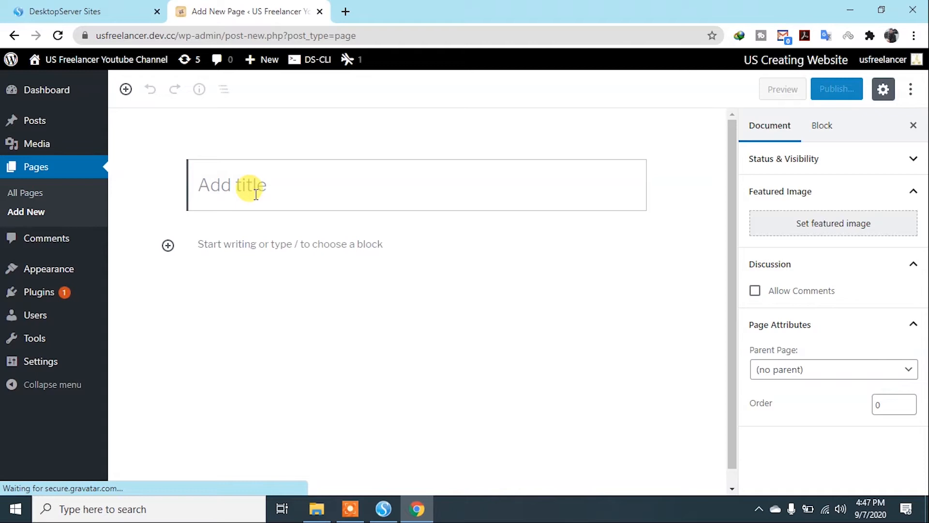
type("WOr")
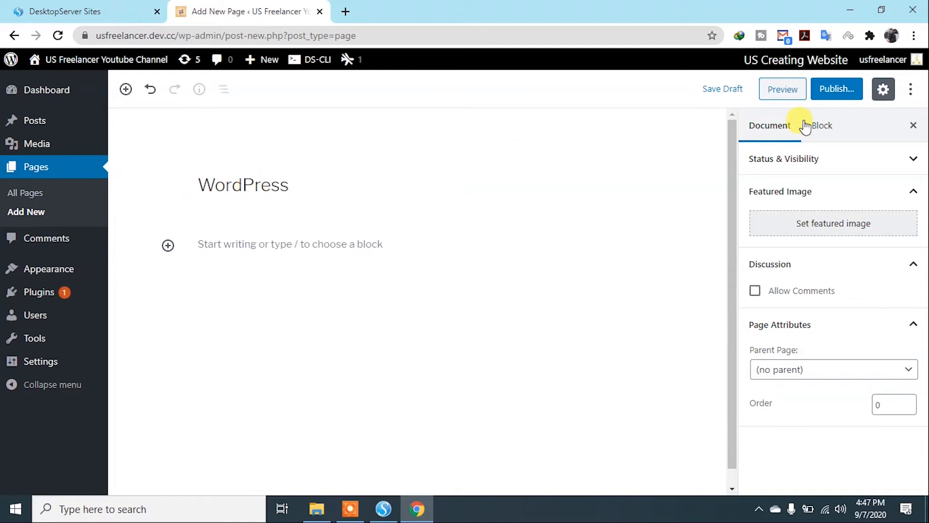
left_click(835, 90)
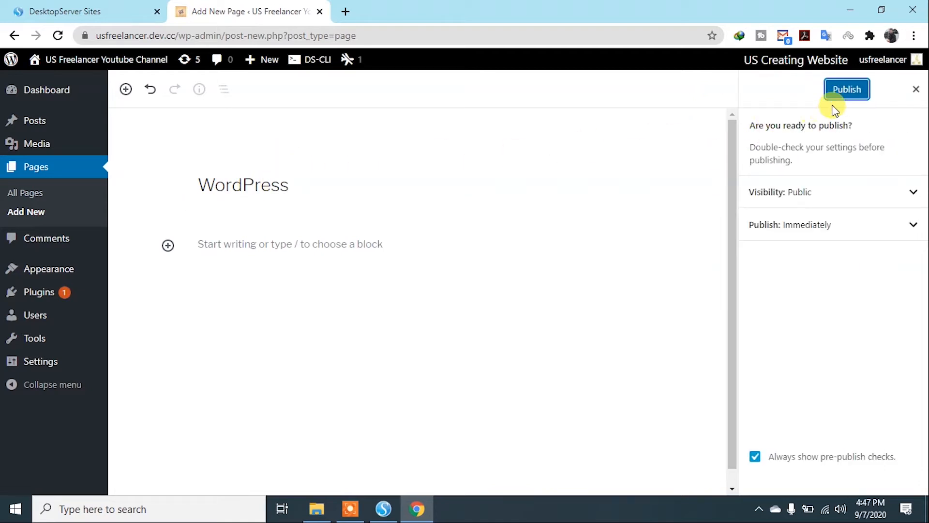
left_click(844, 98)
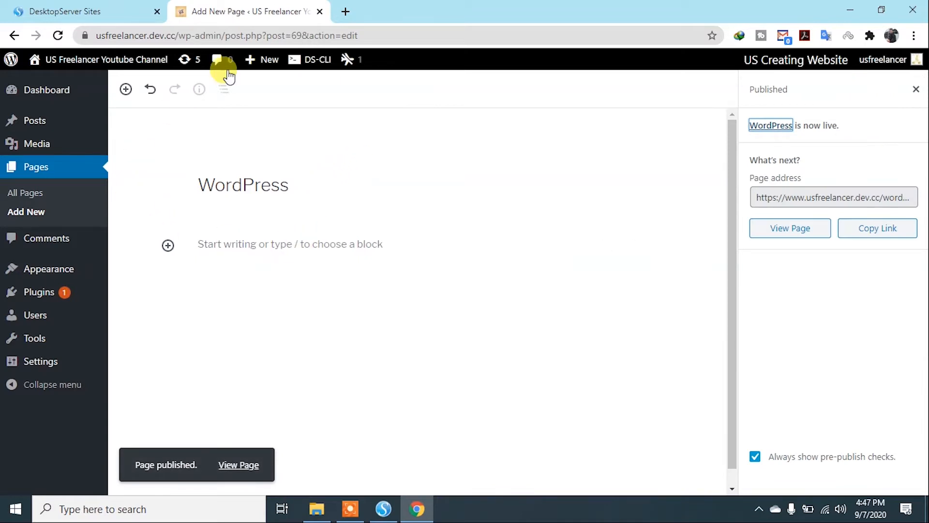
Start another new page and title it "Webdevelopment".
mouse_move(266, 59)
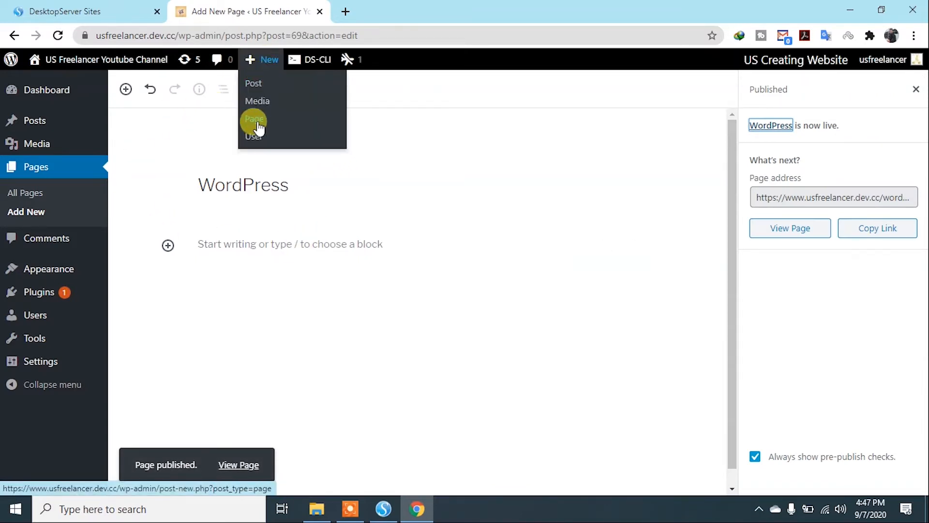
left_click(256, 138)
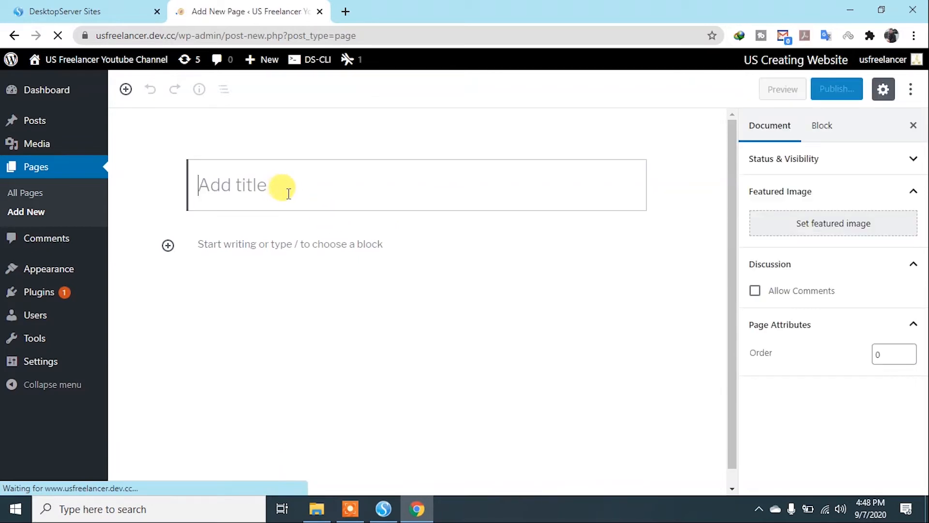
type("Webdevelopment")
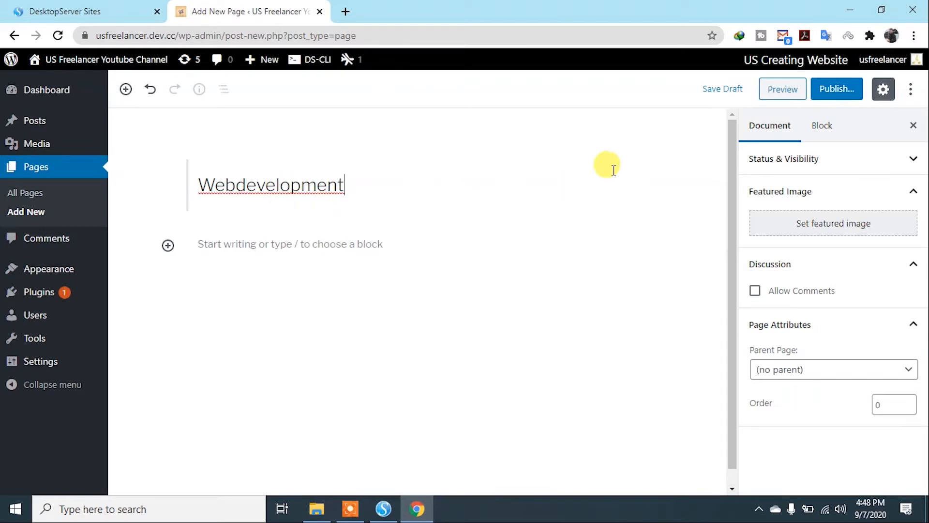
Turn off Pre-publish Checks in the editor options, and publish the Webdevelopment page.
left_click(911, 91)
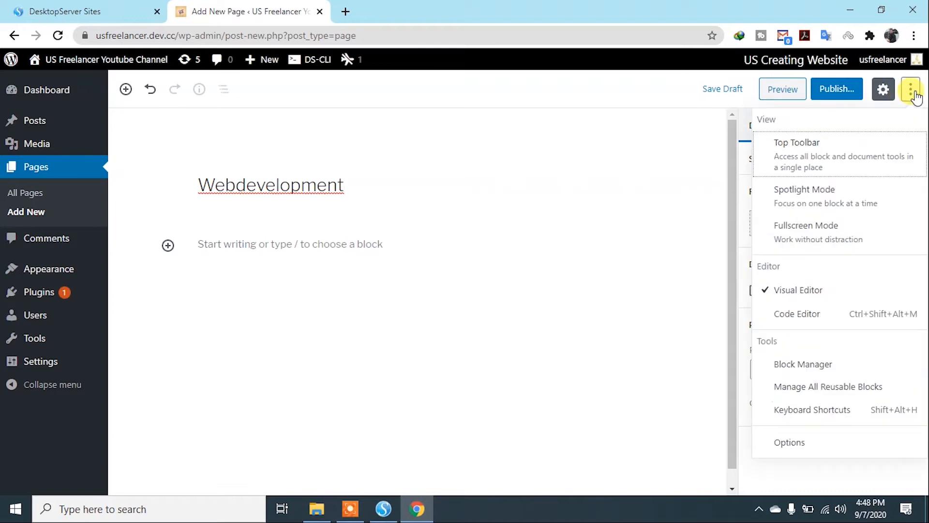
left_click(792, 448)
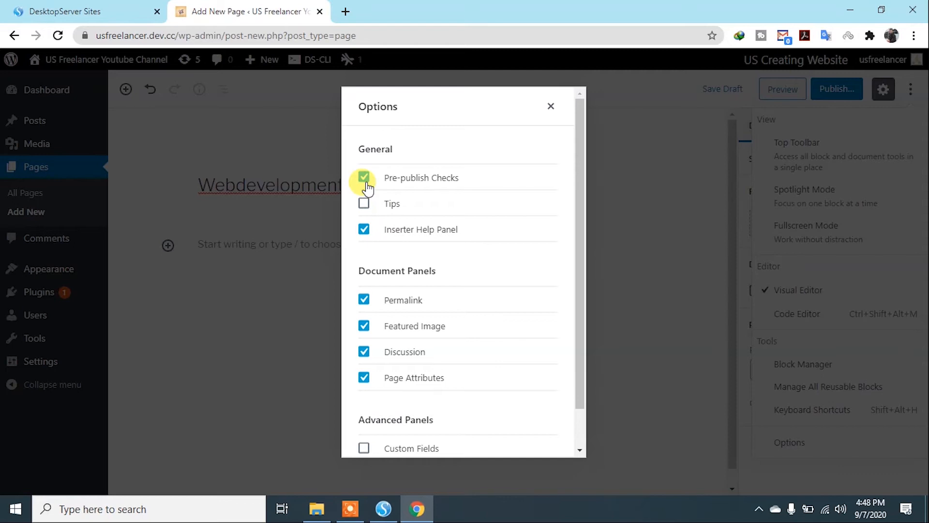
left_click(364, 178)
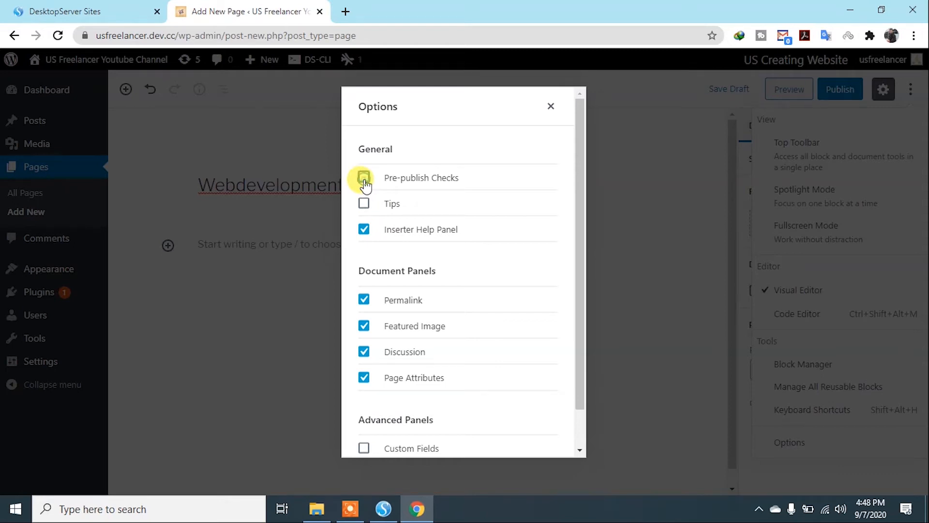
left_click(550, 107)
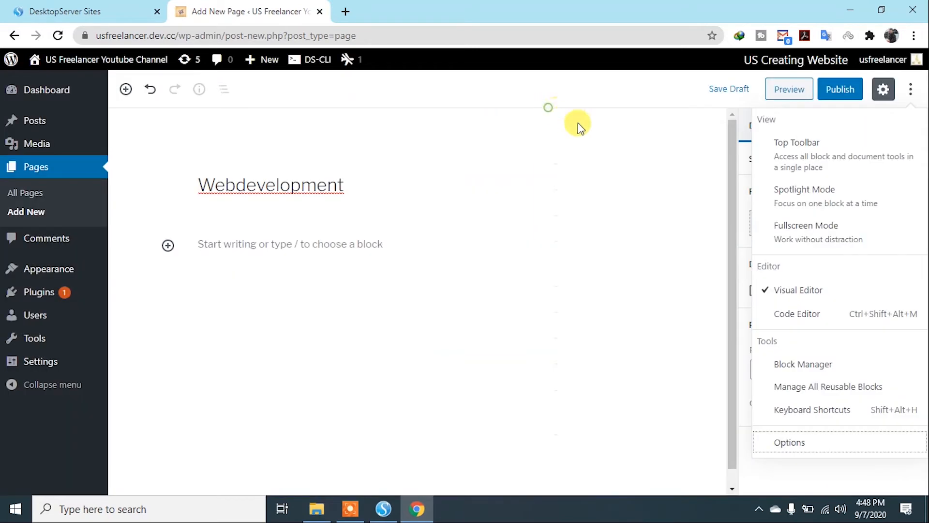
left_click(855, 93)
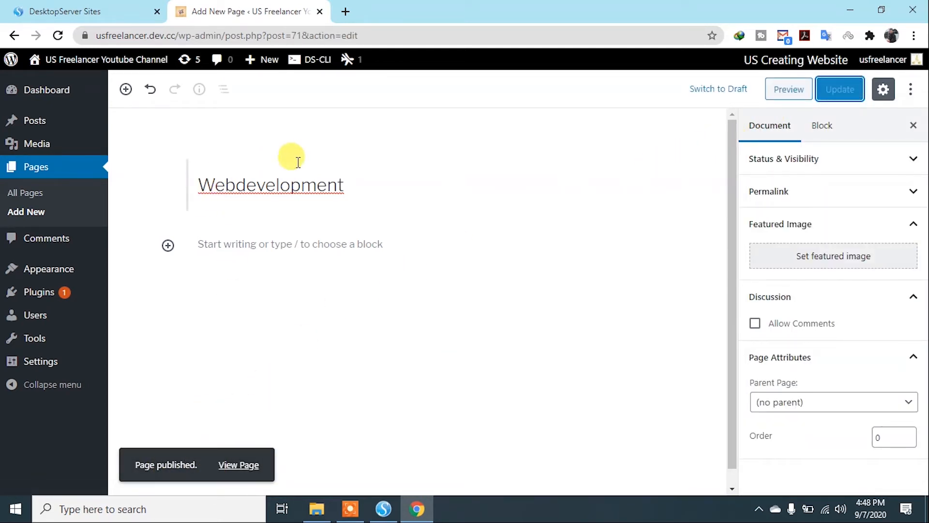
left_click(852, 91)
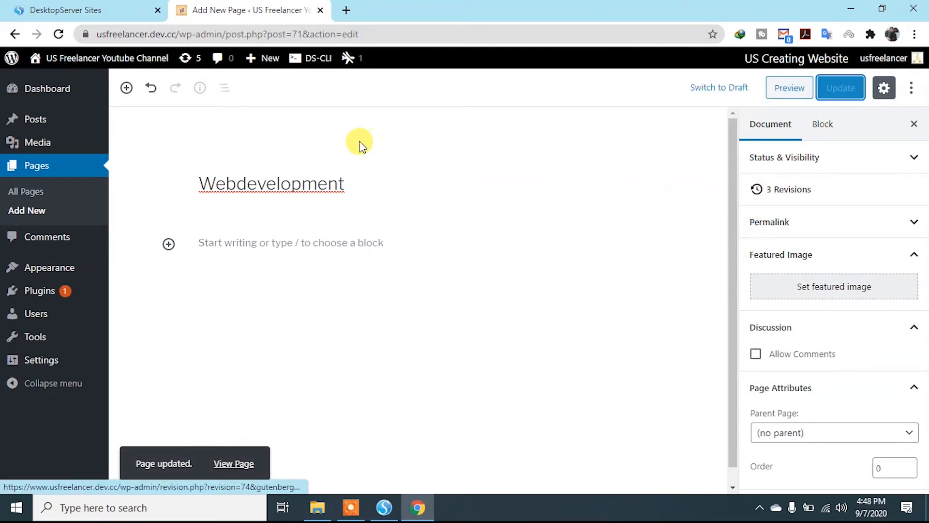
Review the Webdevelopment page's permalink, status and visibility, and featured image settings.
left_click(910, 227)
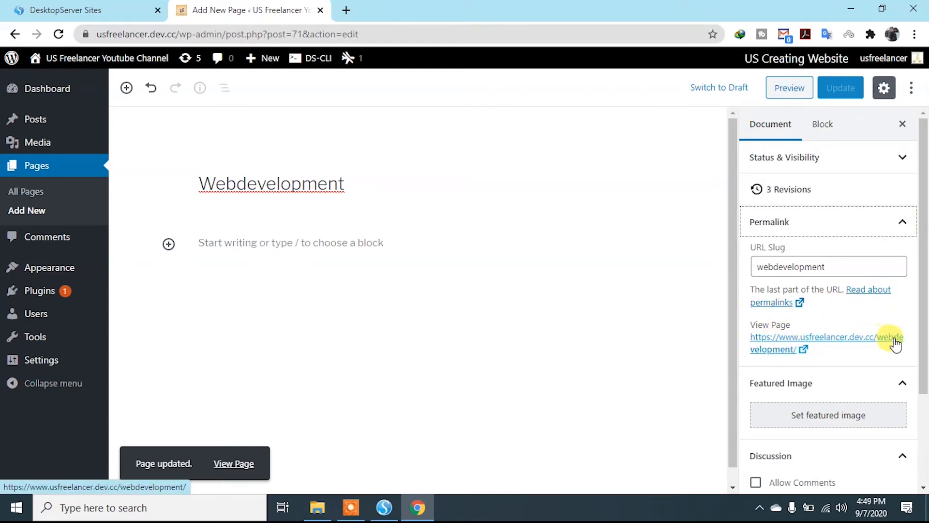
left_click(892, 166)
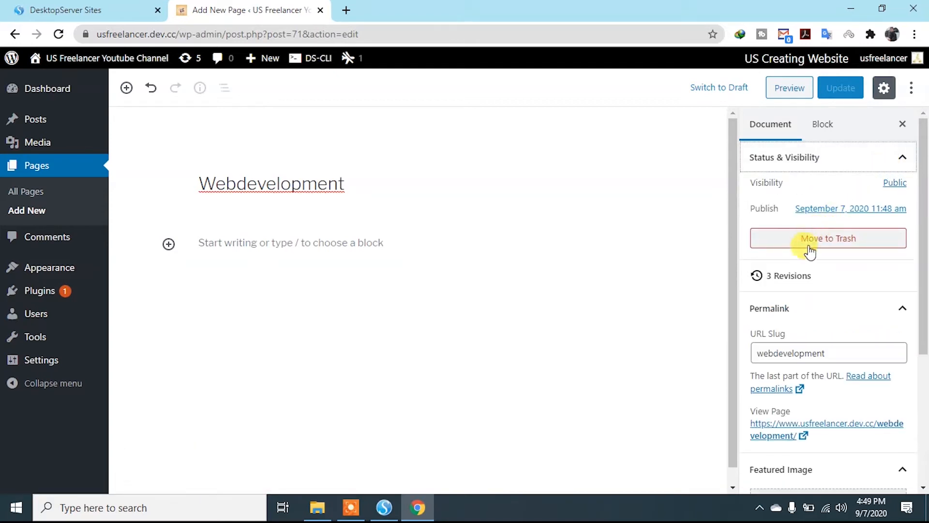
left_click(896, 161)
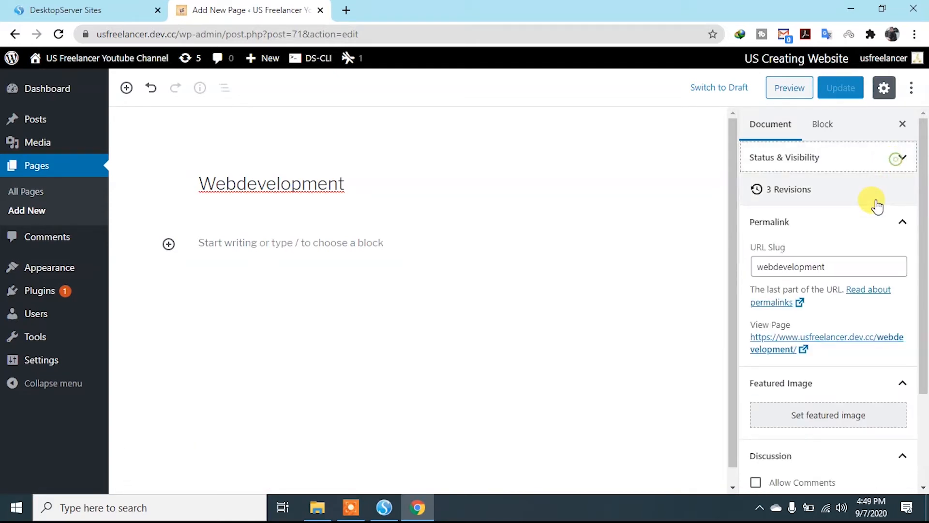
left_click(887, 224)
left_click(889, 226)
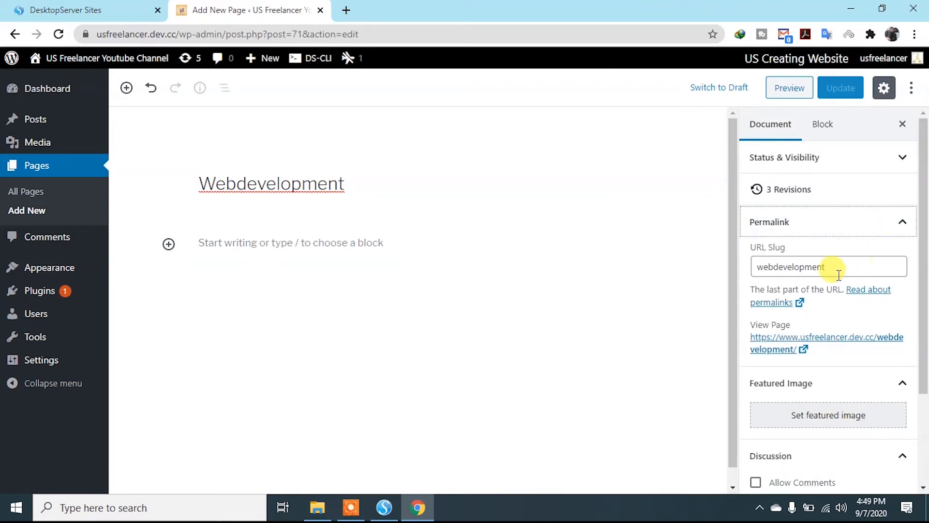
scroll(818, 281, "down", 2)
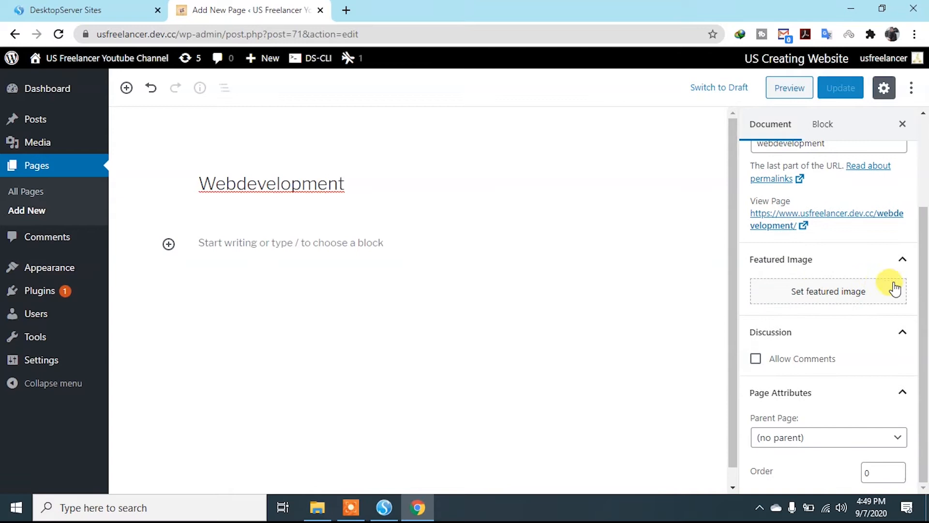
left_click(900, 259)
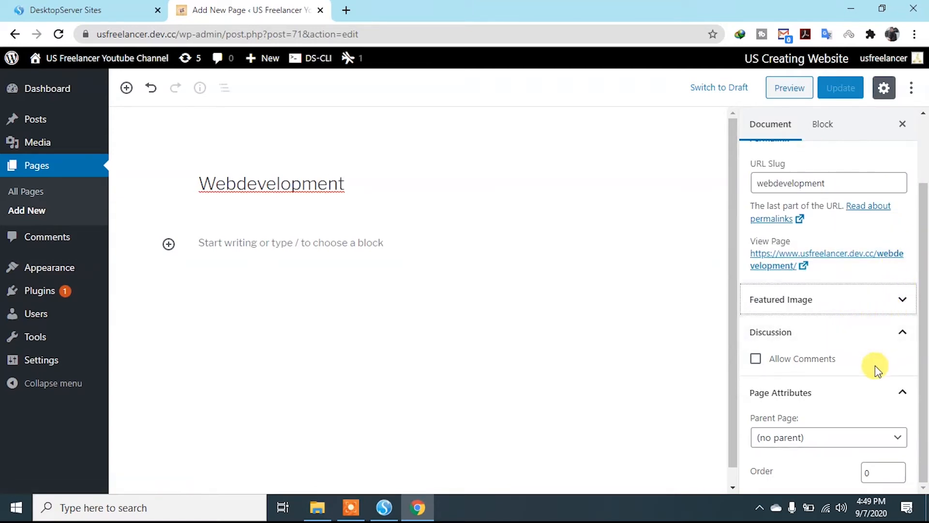
Check which parent pages are available for the Webdevelopment page, and return to the page's content area.
left_click(873, 440)
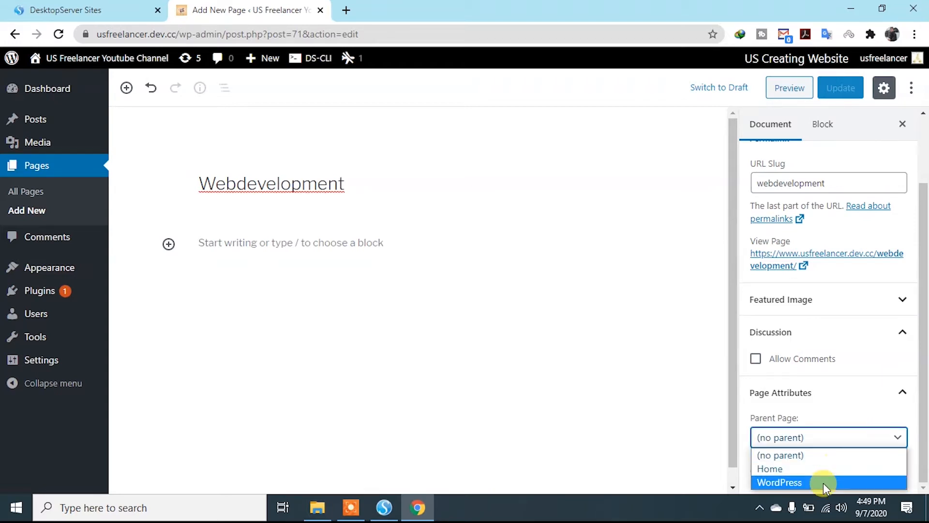
left_click(641, 353)
left_click(611, 241)
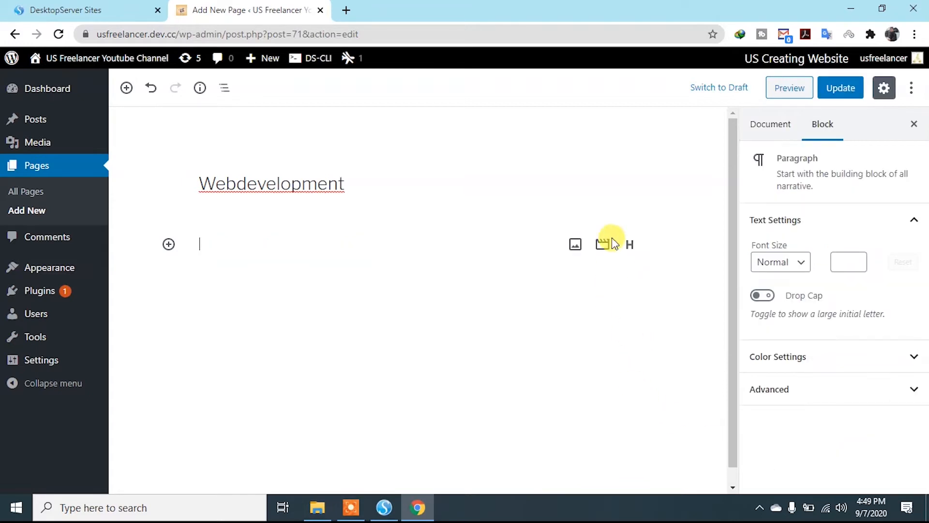
Start a new page, discarding unsaved changes, title it "Education" and publish it.
mouse_move(247, 62)
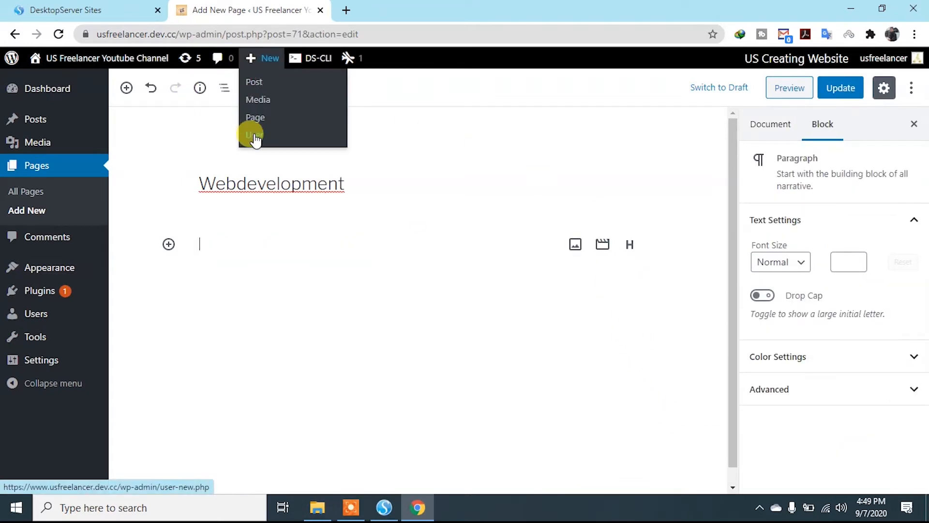
left_click(255, 117)
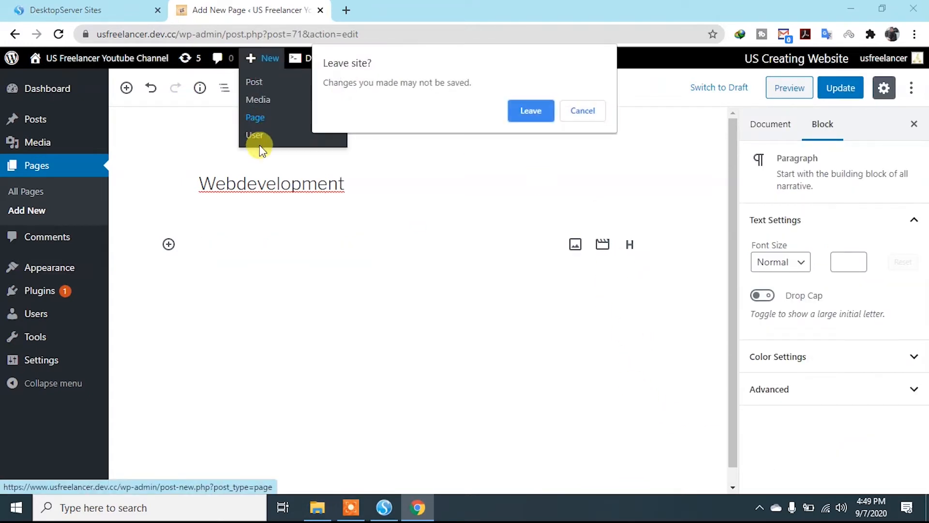
left_click(527, 112)
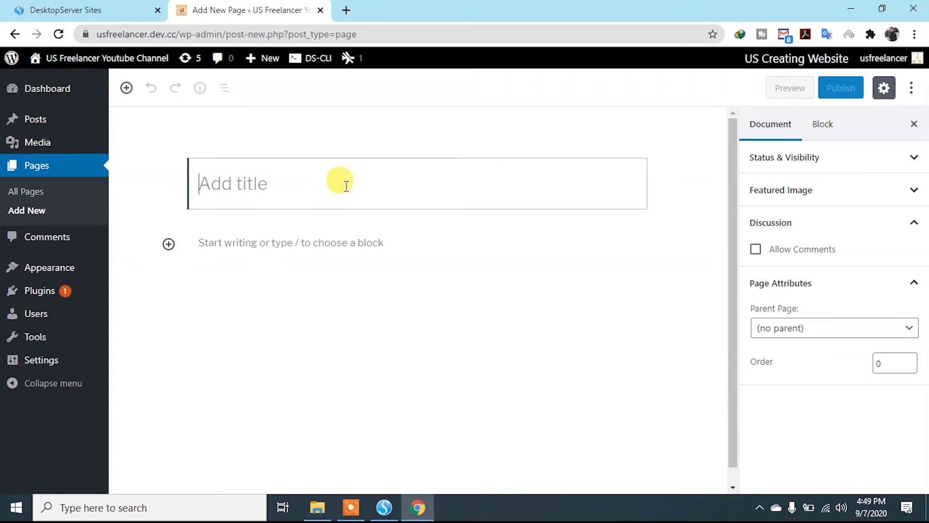
type("Educatio")
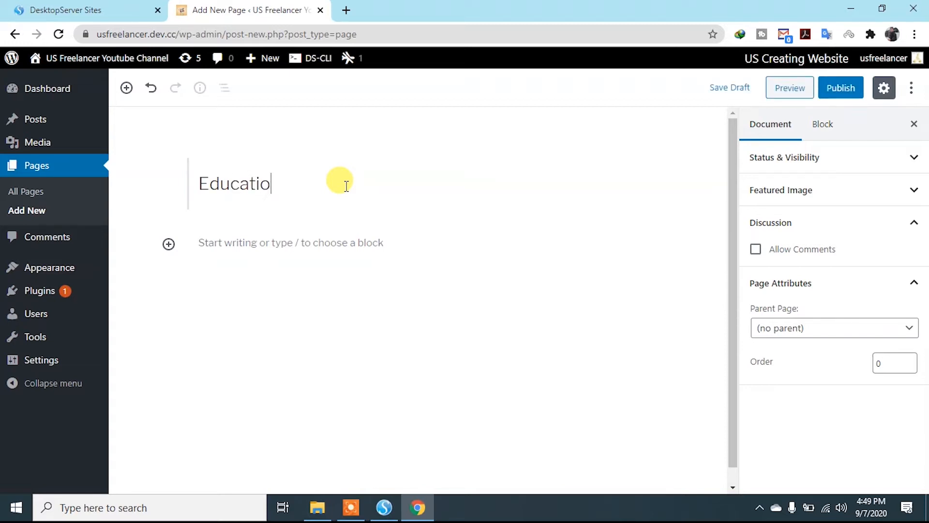
left_click(840, 87)
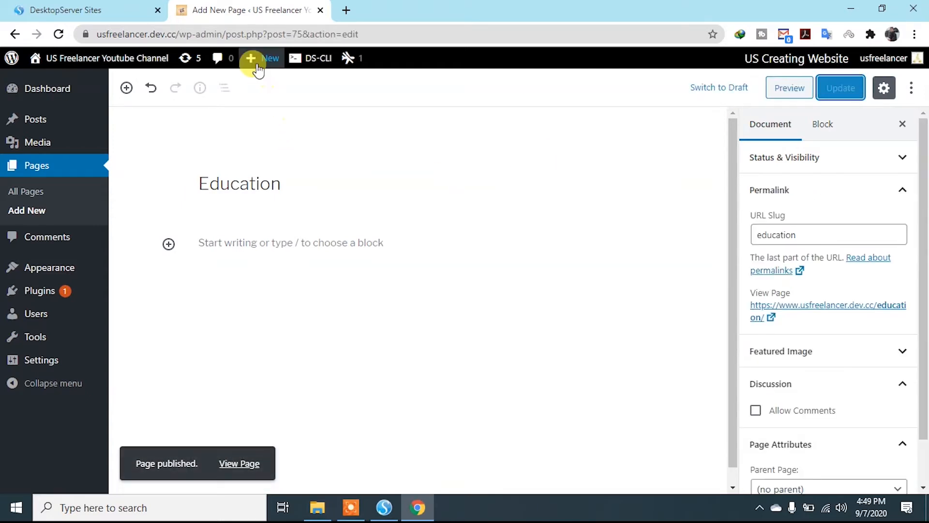
Create and publish a new page titled "Contact US" and another titled "CSS".
mouse_move(256, 55)
left_click(261, 124)
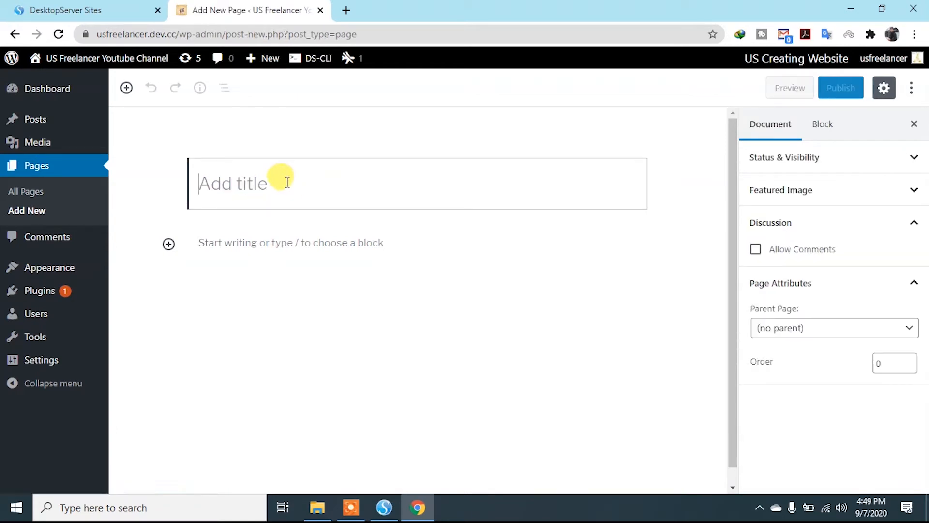
type("C")
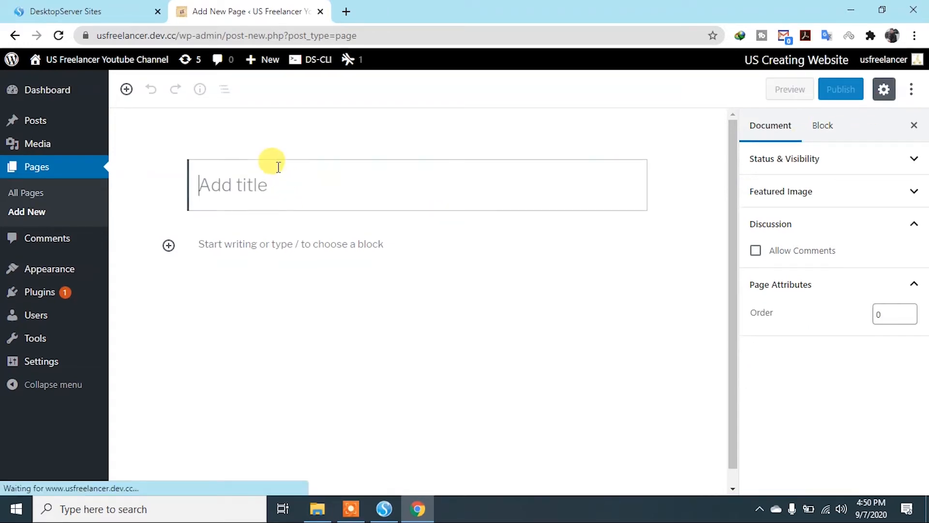
type("CSS")
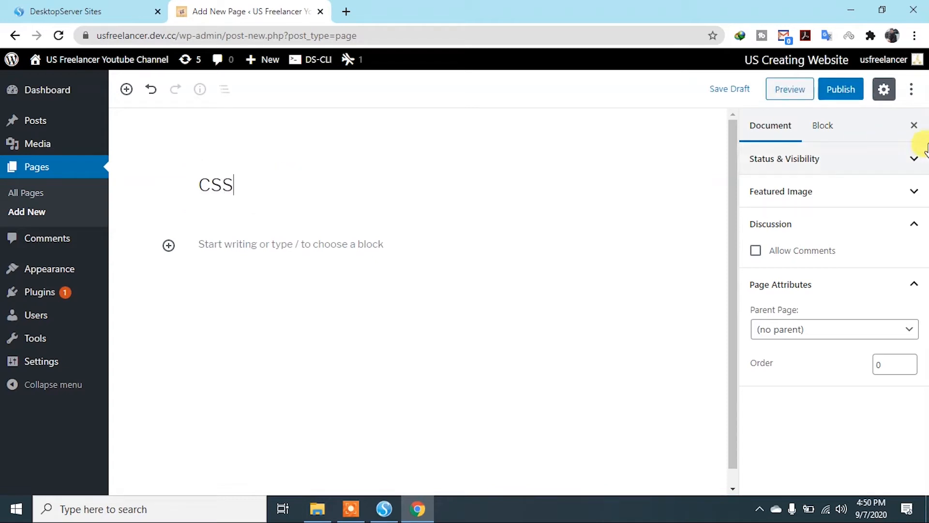
left_click(840, 89)
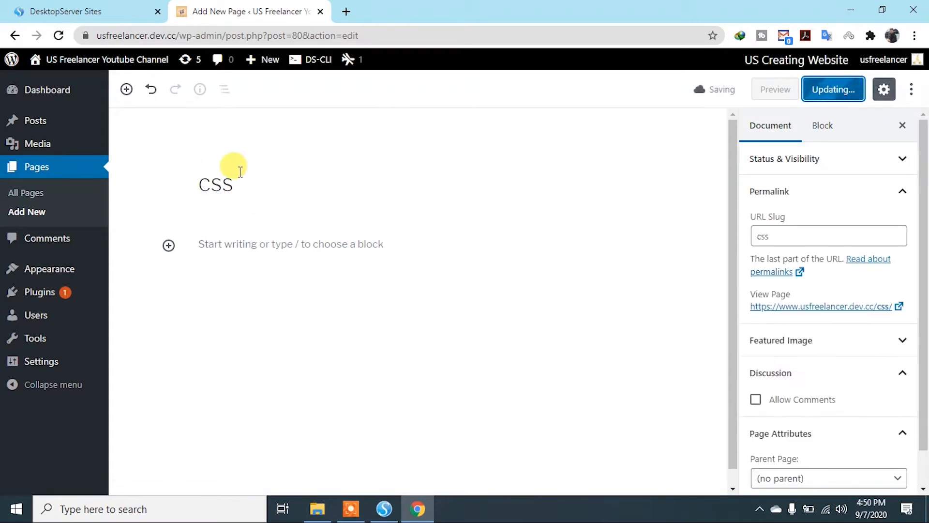
Create a new page titled "HTML" and publish it.
left_click(252, 56)
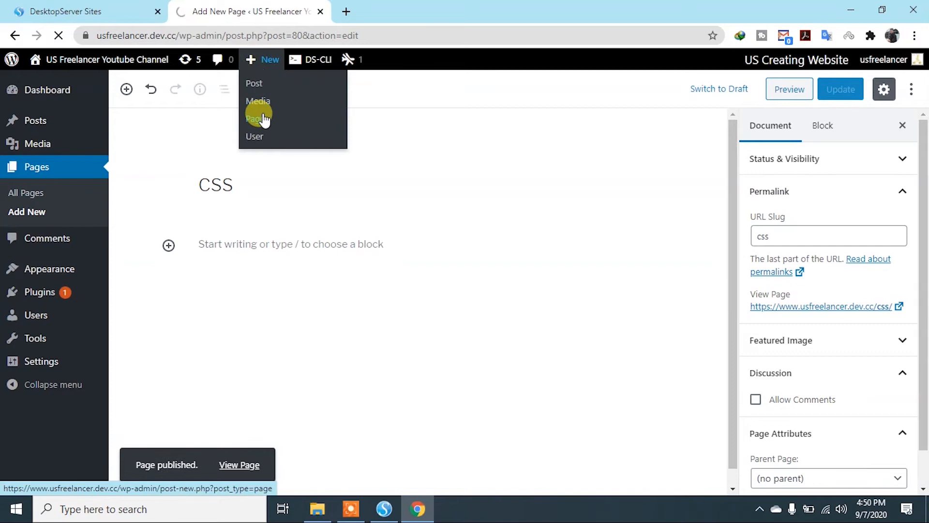
left_click(263, 115)
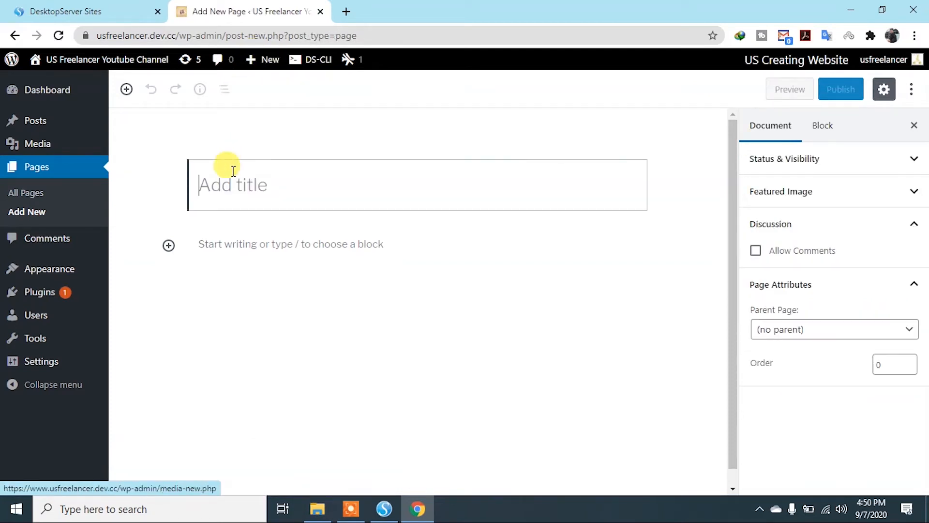
type("HTML")
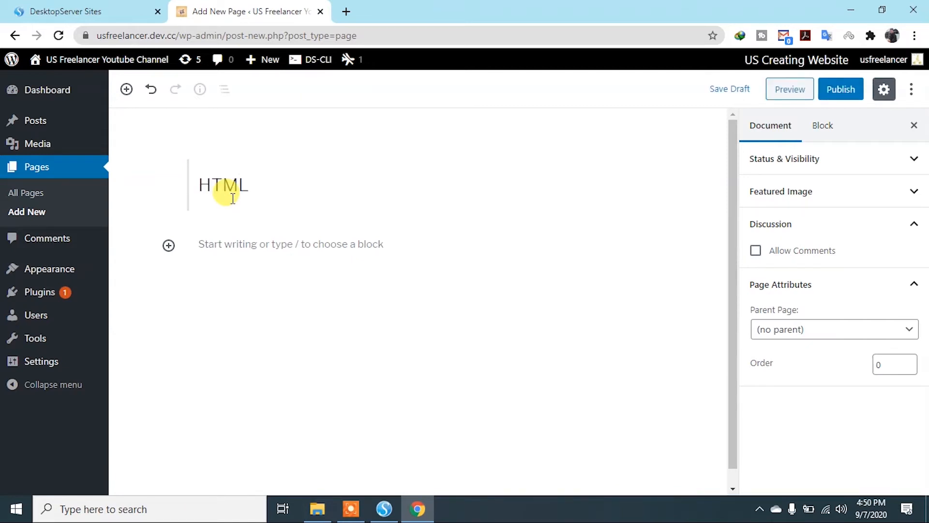
left_click(837, 89)
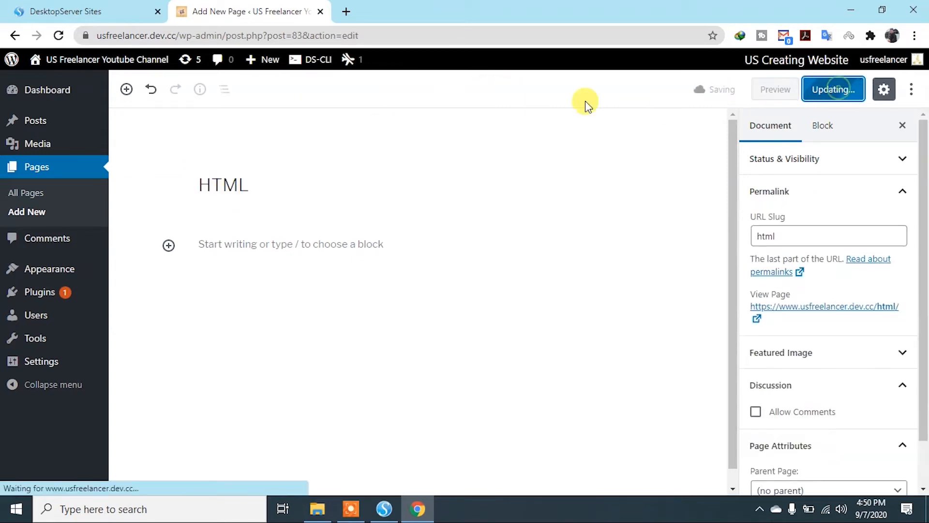
Create a new page titled "Javascript" and publish it.
mouse_move(254, 62)
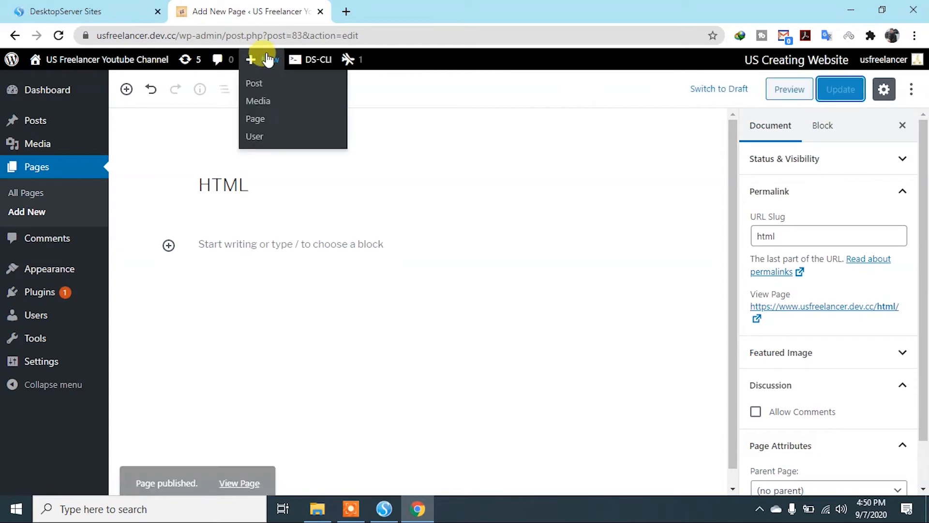
left_click(263, 122)
left_click(250, 184)
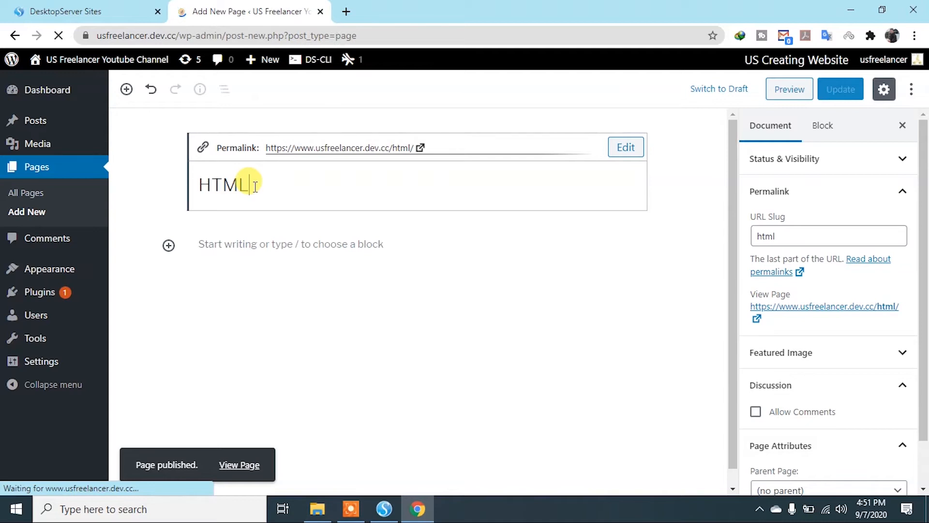
type("Javascript")
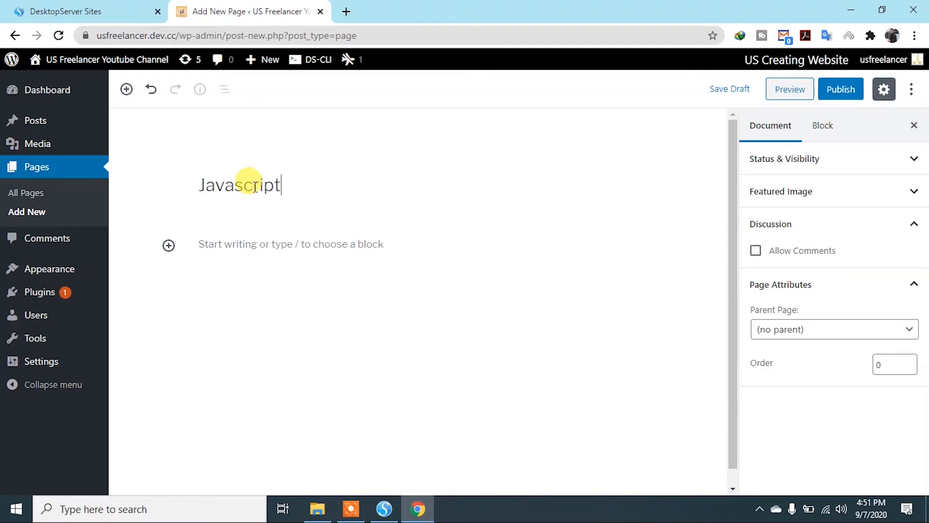
left_click(831, 90)
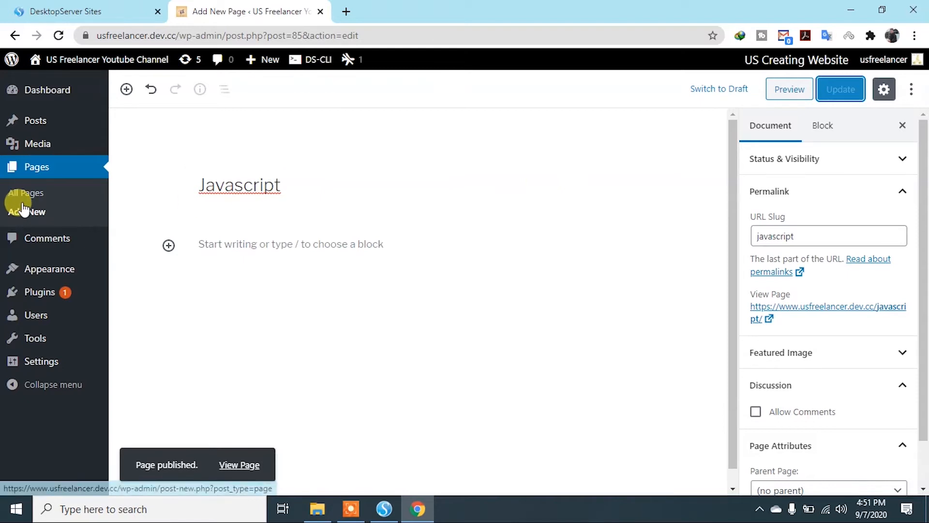
Review the titles and publication dates in the list of all pages, and check the site's comments.
left_click(37, 175)
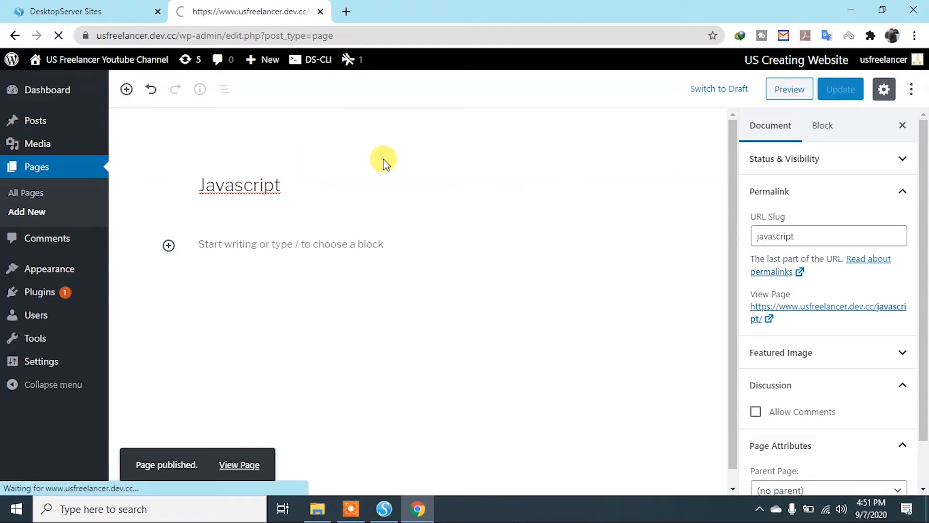
scroll(325, 294, "down", 3)
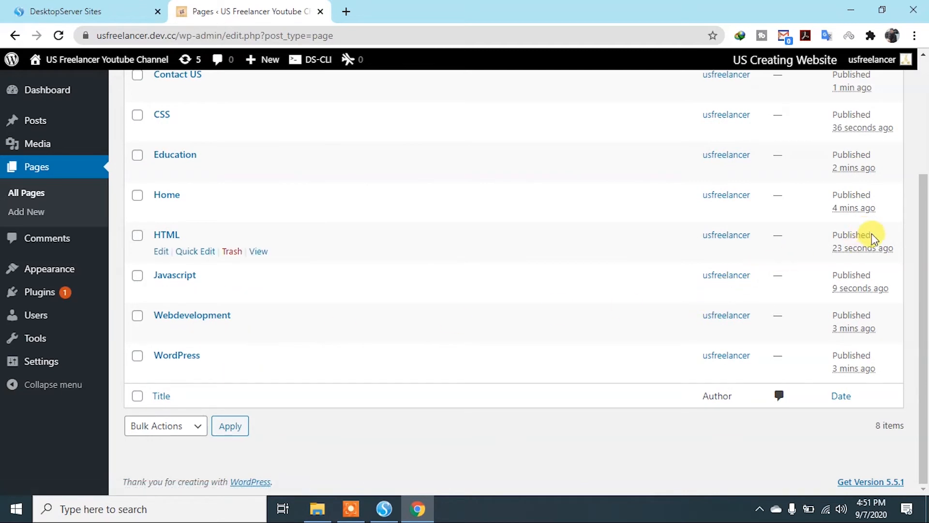
scroll(873, 237, "up", 3)
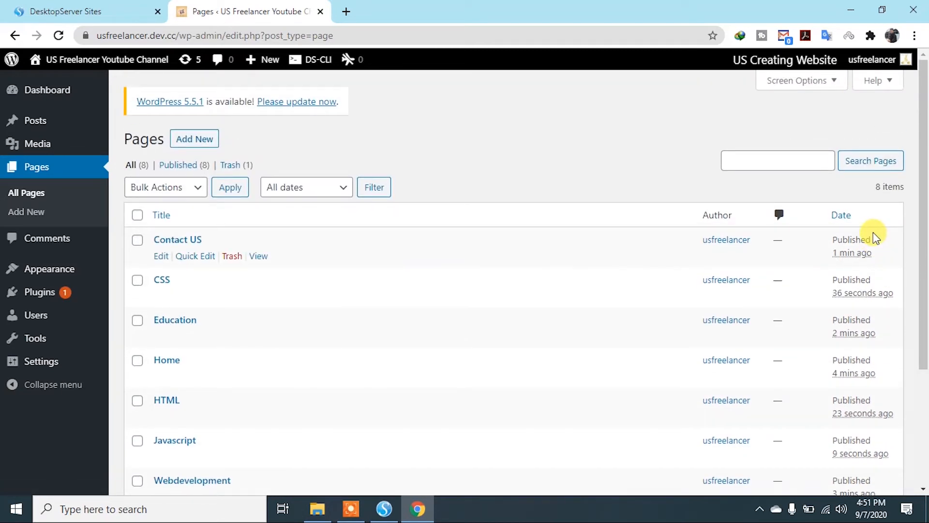
scroll(873, 237, "down", 3)
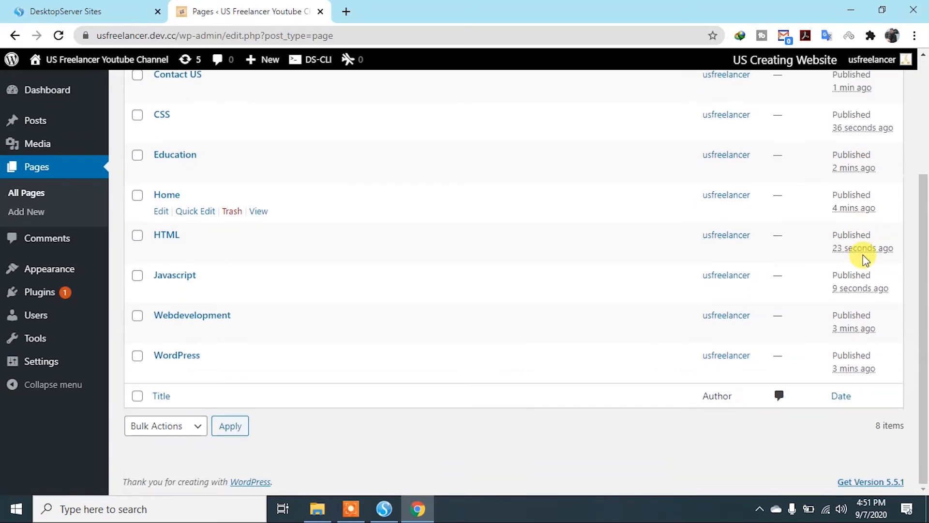
left_click(49, 244)
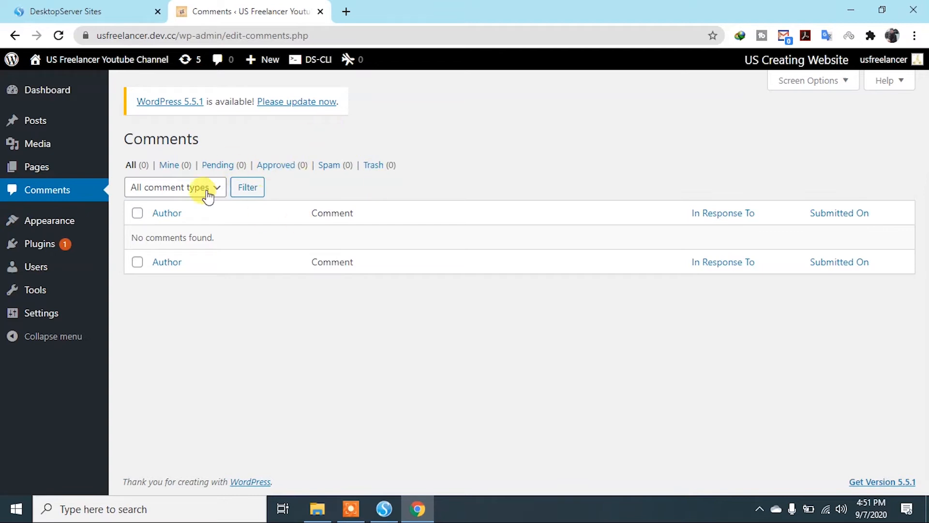
Open the installed themes, start adding a new one, and examine the featured themes offered for installation.
mouse_move(37, 220)
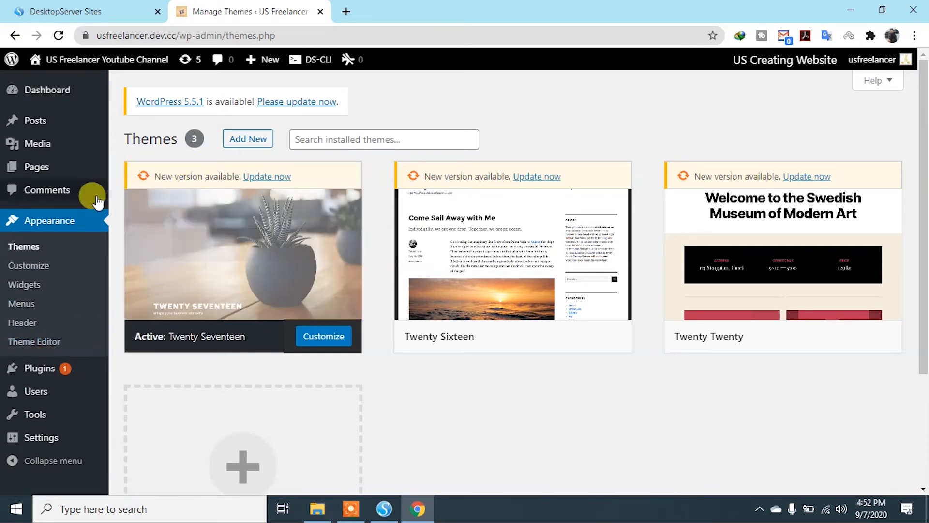
left_click(228, 139)
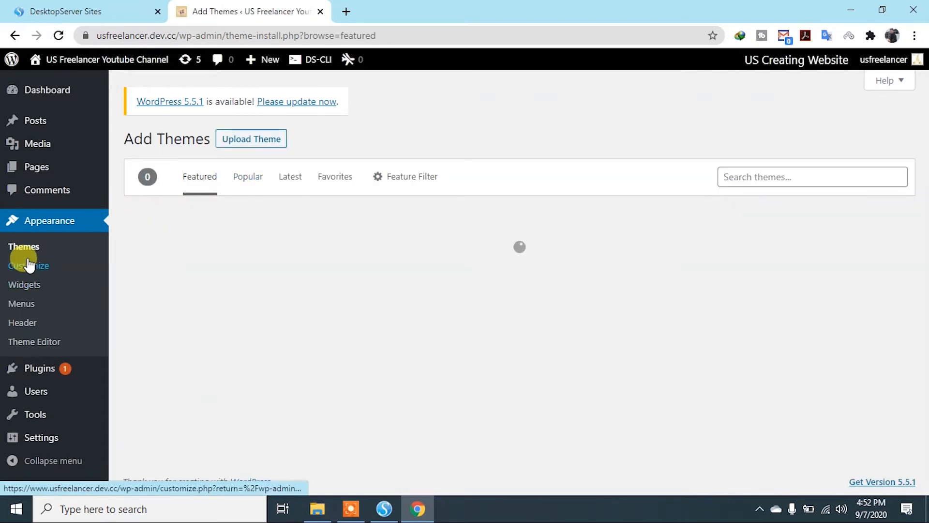
mouse_move(265, 58)
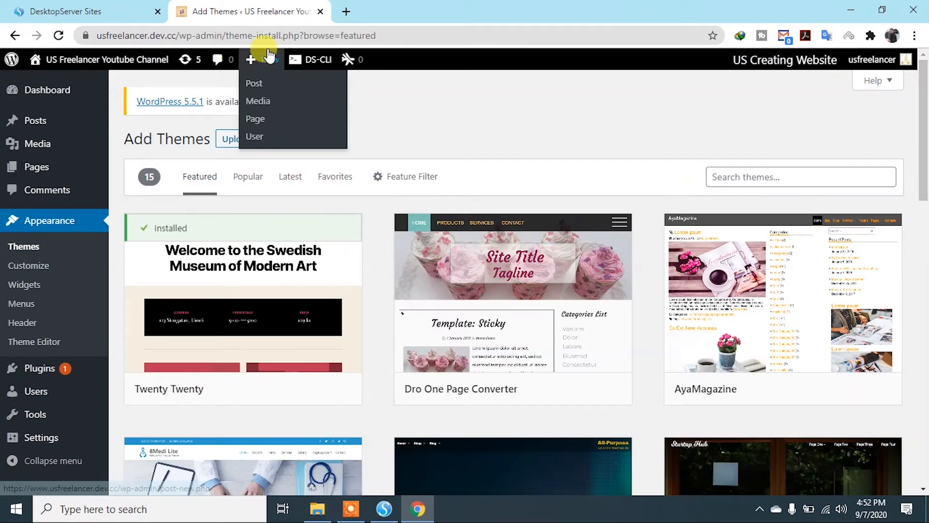
mouse_move(297, 336)
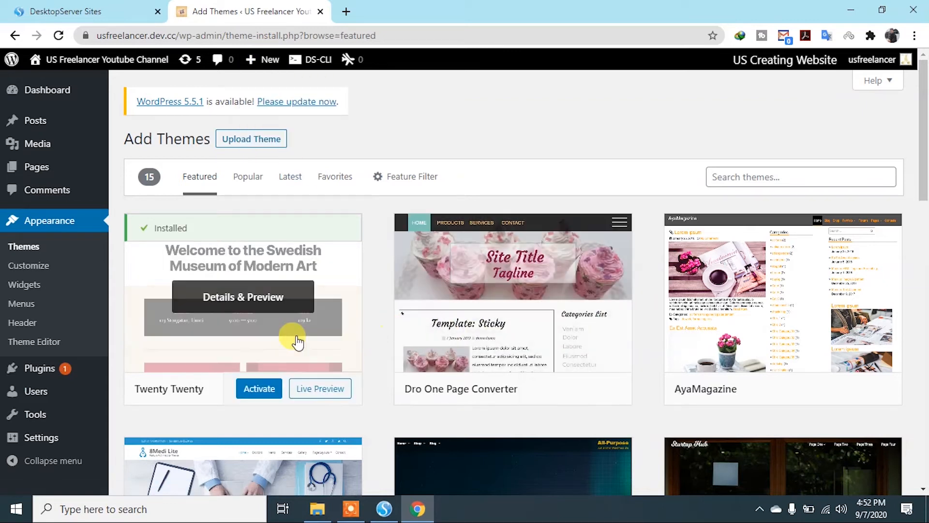
scroll(384, 269, "down", 3)
mouse_move(574, 273)
scroll(561, 305, "down", 4)
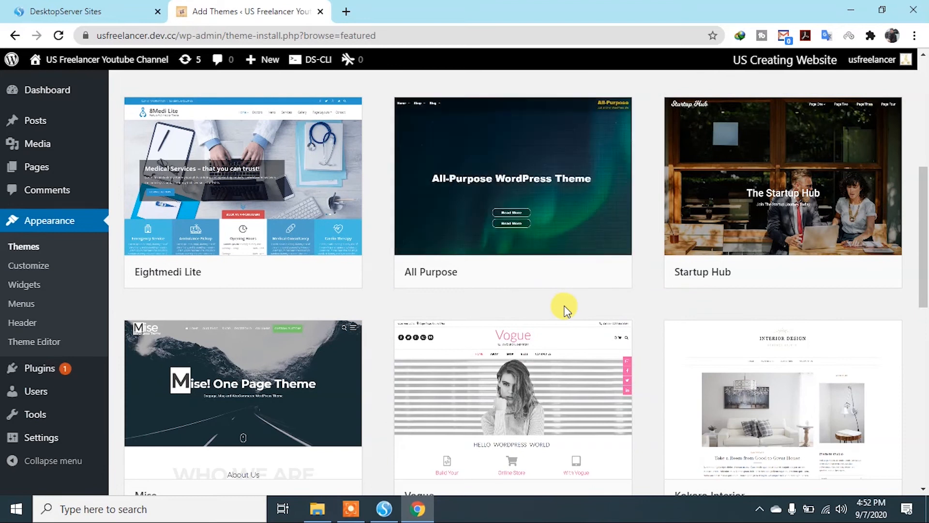
mouse_move(316, 282)
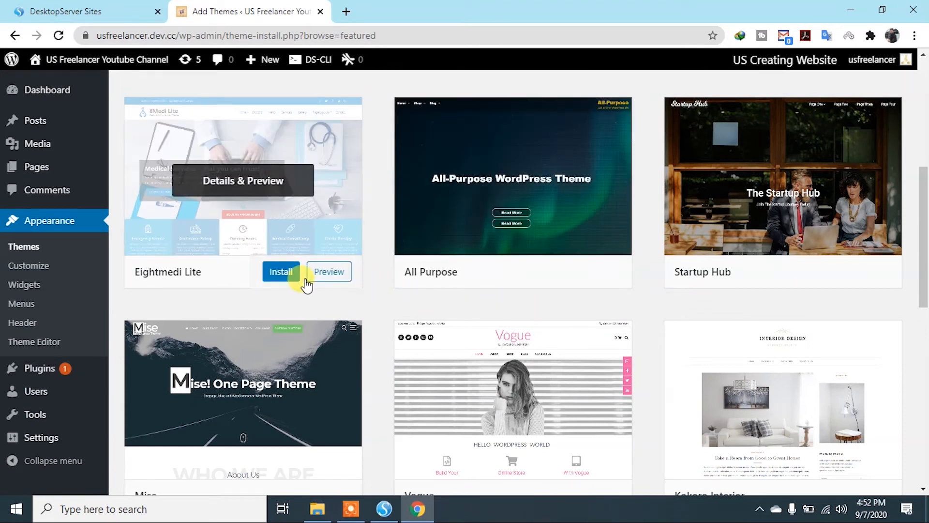
scroll(452, 315, "down", 8)
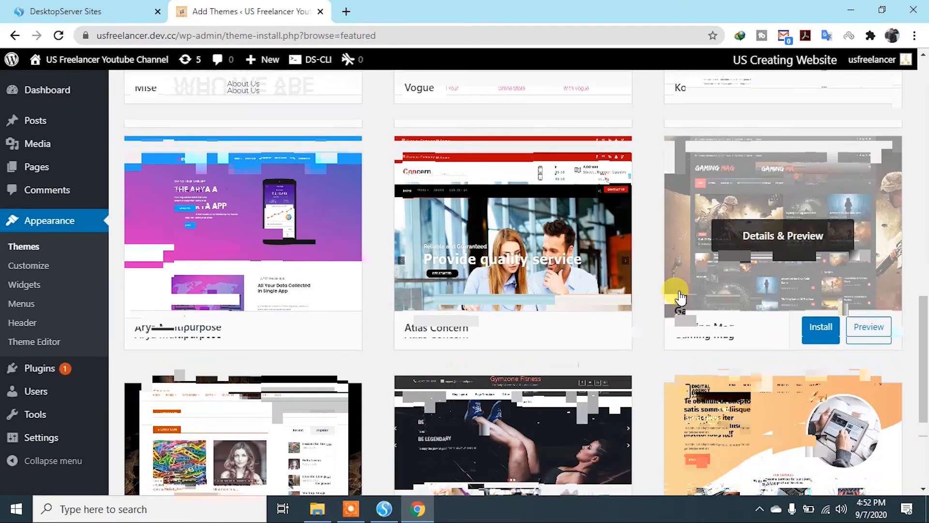
scroll(544, 296, "down", 3)
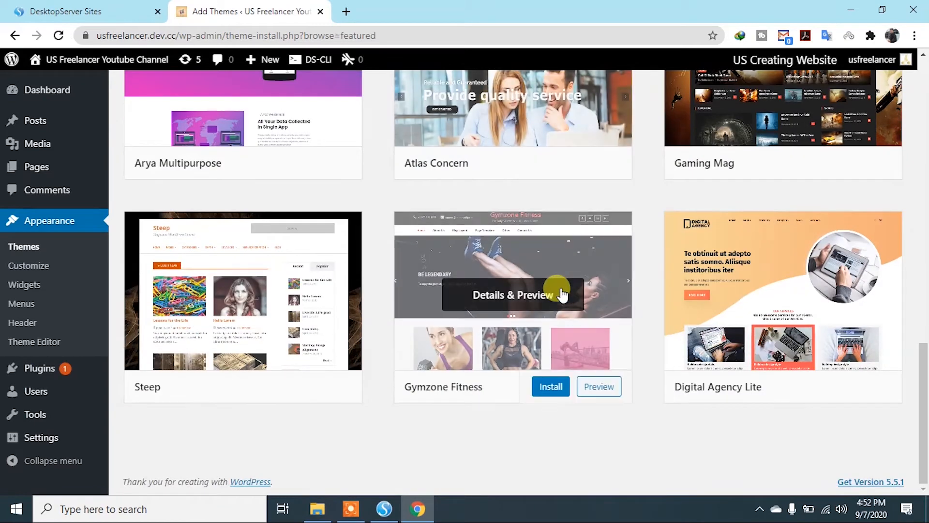
mouse_move(237, 310)
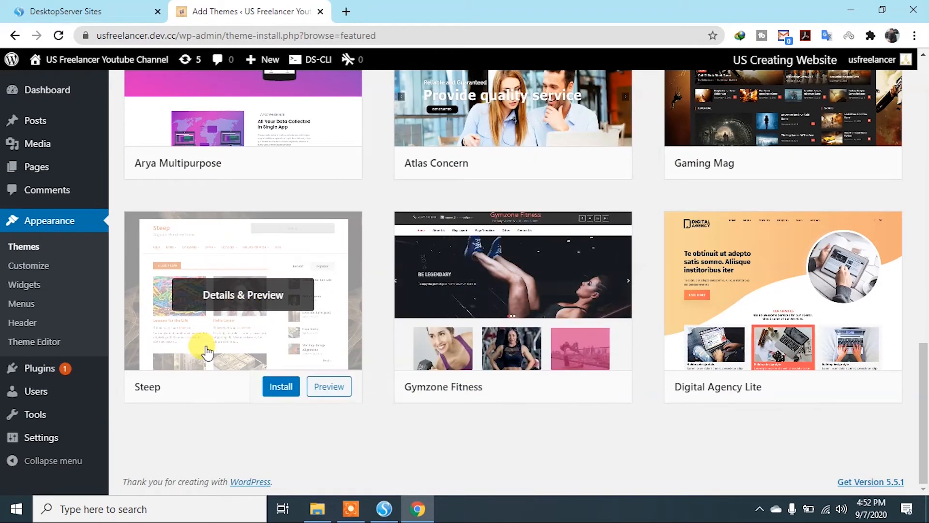
scroll(701, 301, "up", 3)
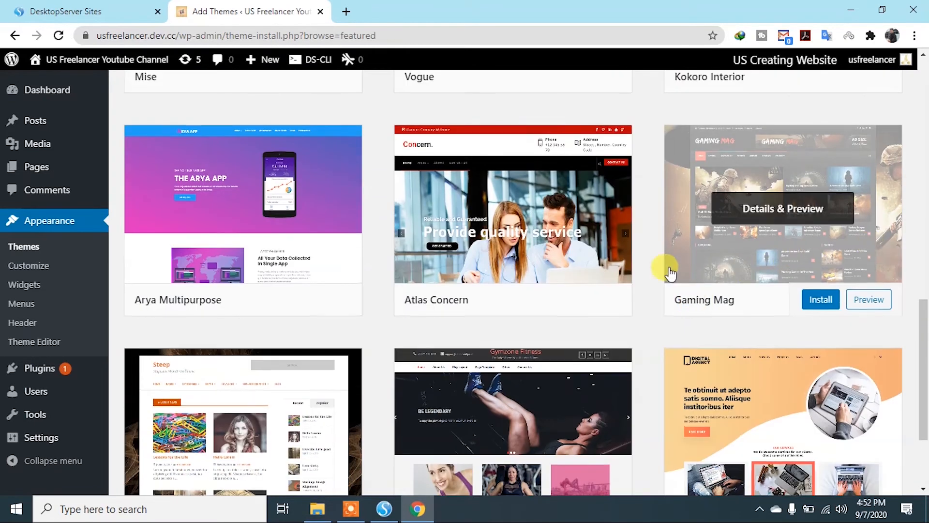
scroll(670, 274, "up", 5)
mouse_move(321, 321)
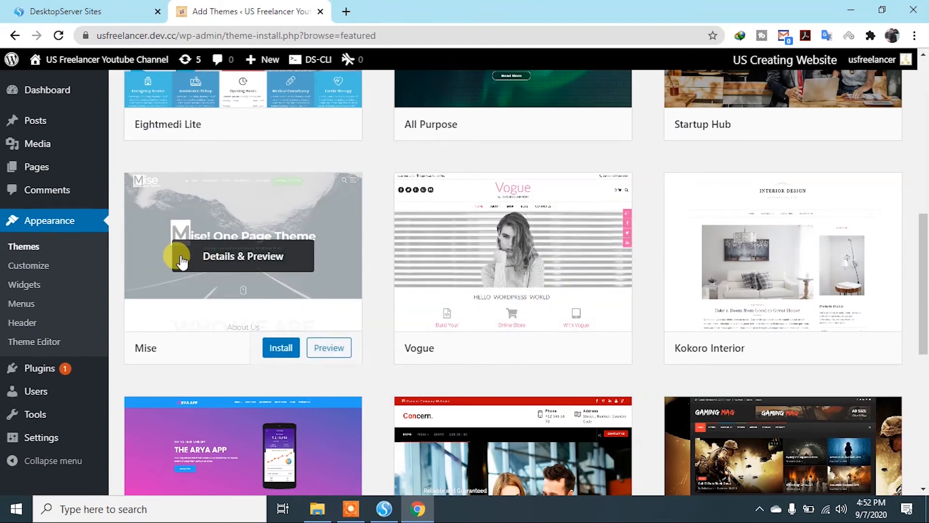
scroll(424, 216, "up", 5)
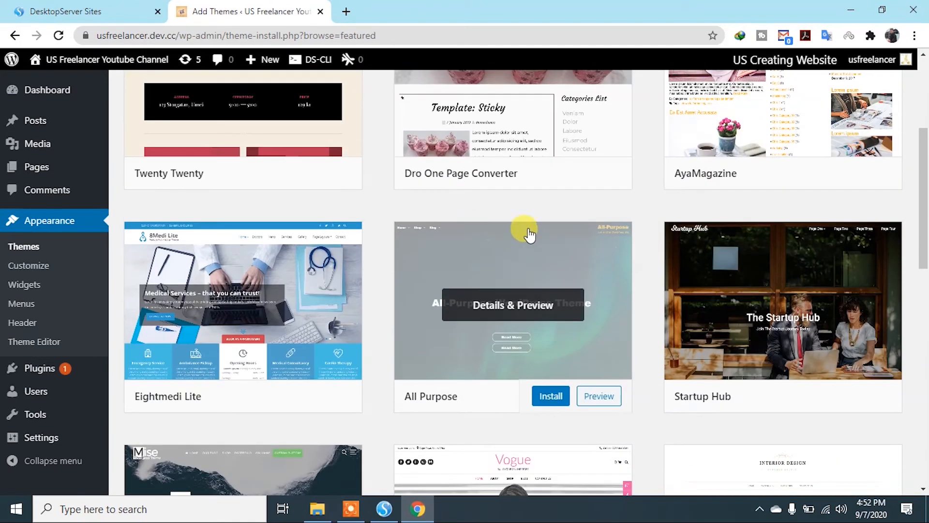
scroll(382, 227, "up", 4)
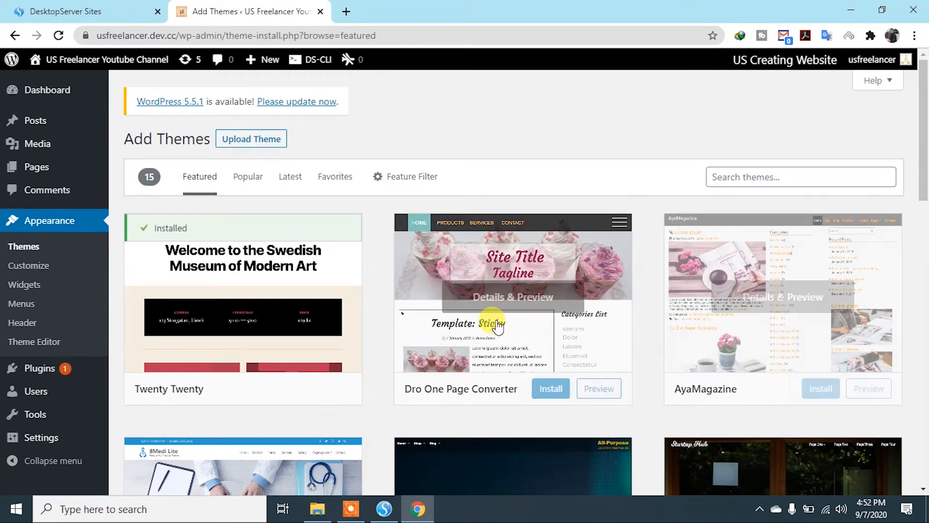
Switch the theme catalogue to the popular themes and install the OceanWP theme.
left_click(249, 179)
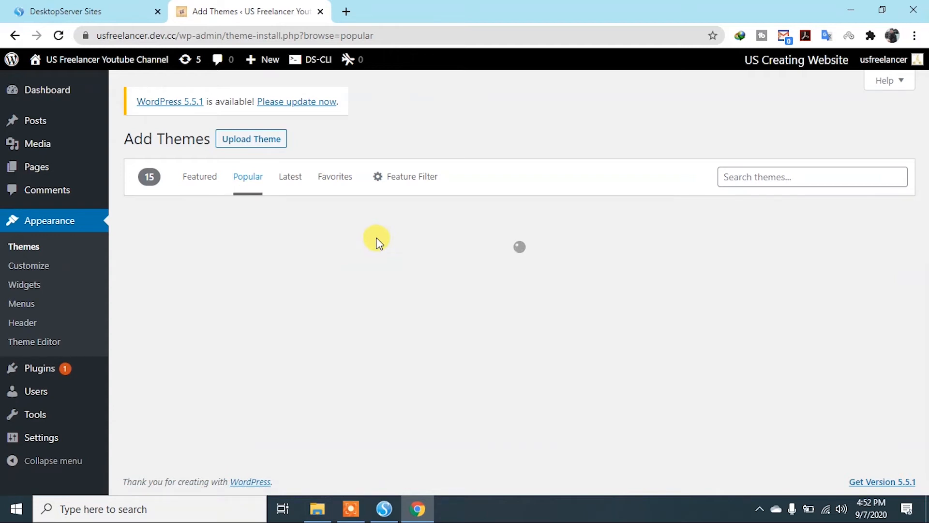
scroll(376, 242, "down", 3)
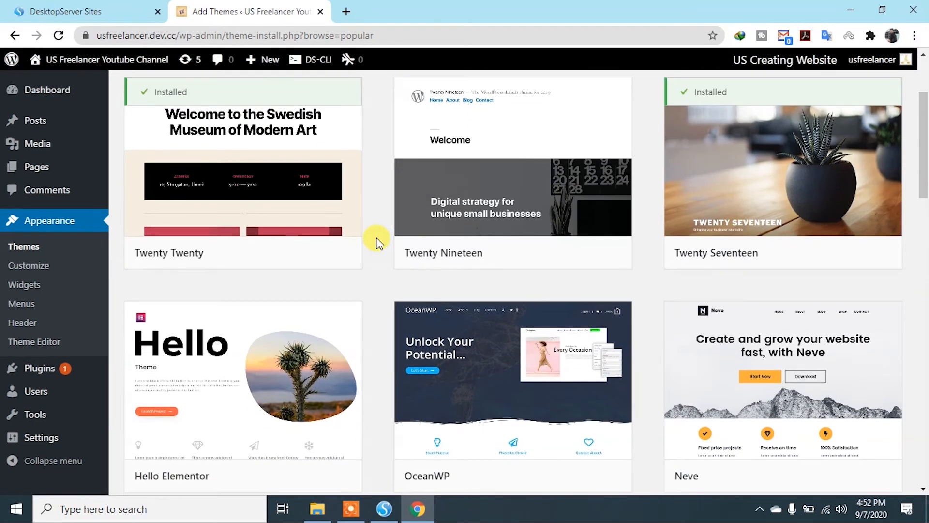
scroll(393, 306, "down", 3)
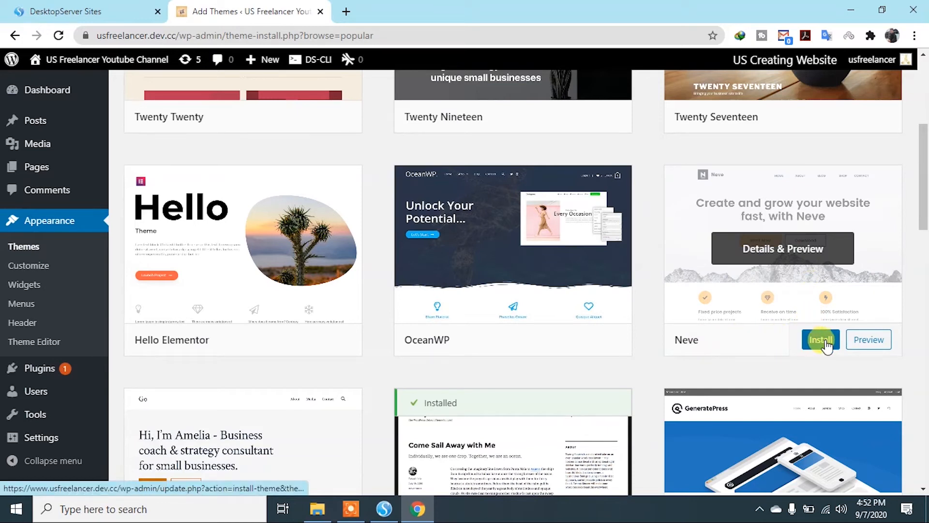
scroll(819, 398, "up", 5)
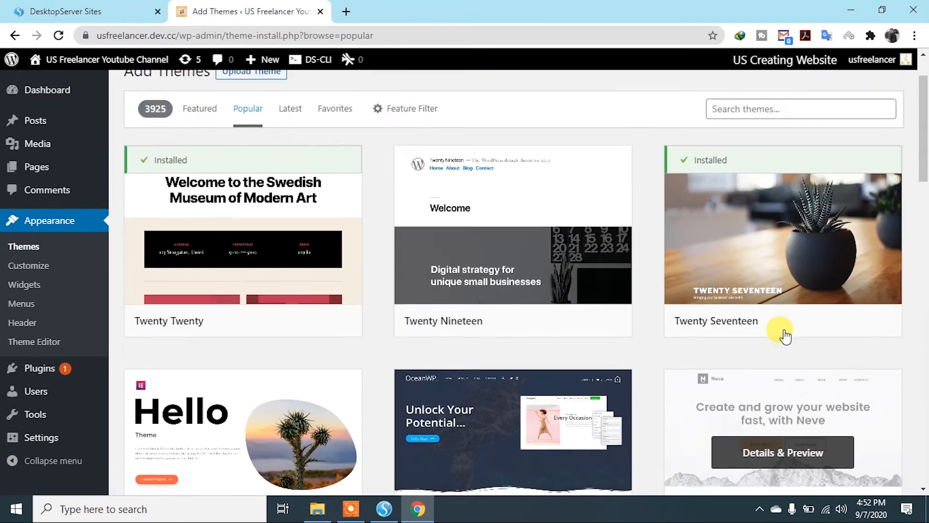
scroll(784, 326, "down", 6)
mouse_move(520, 280)
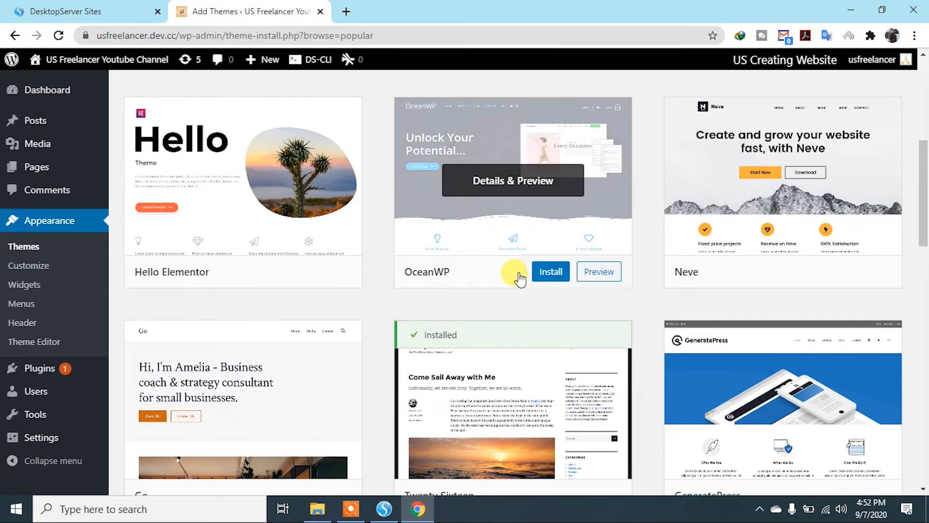
left_click(552, 273)
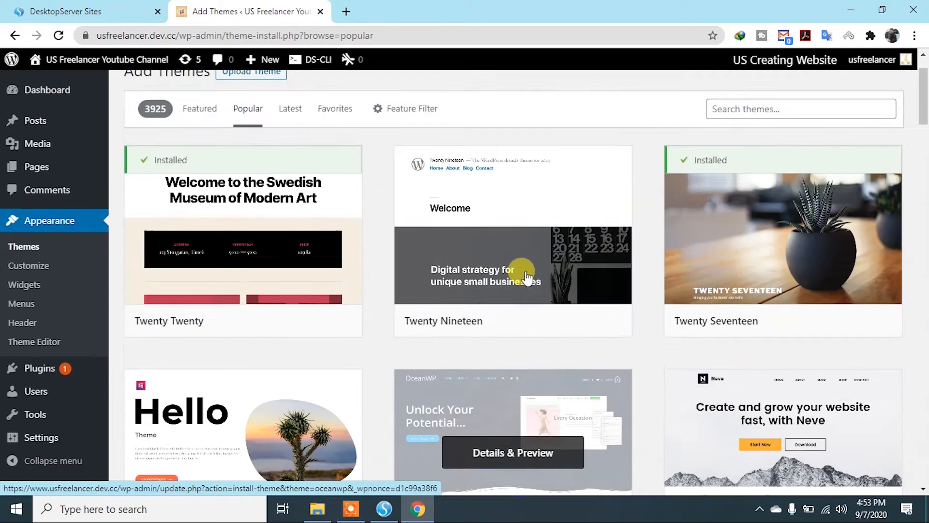
scroll(518, 270, "up", 1)
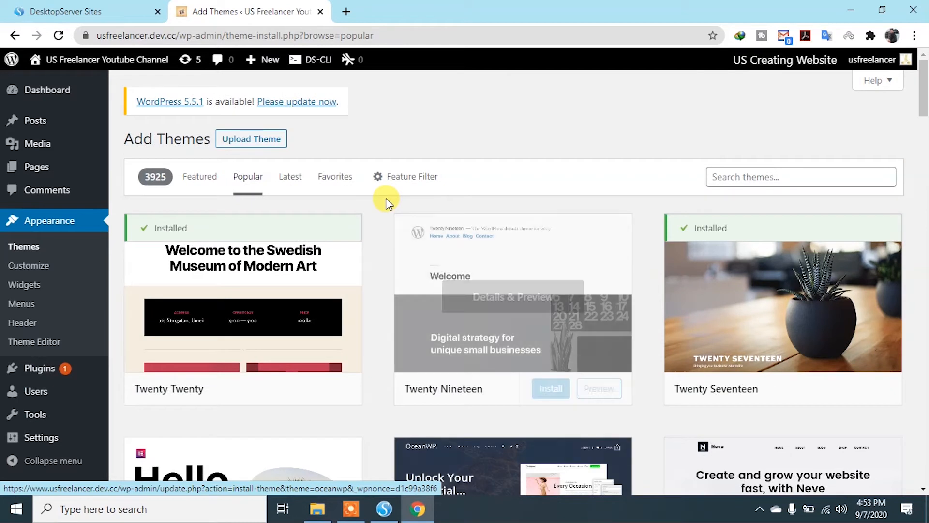
left_click(265, 141)
left_click(428, 264)
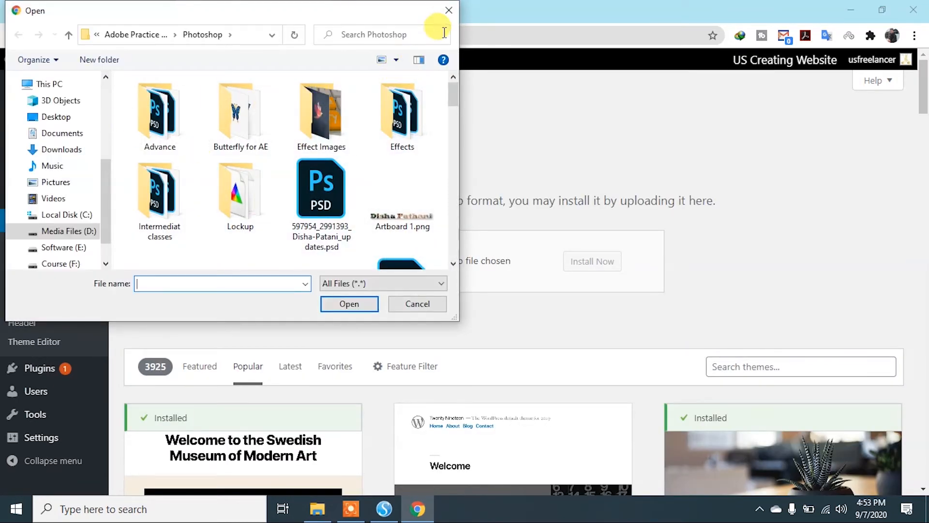
left_click(448, 17)
Activate the newly installed OceanWP theme.
scroll(363, 256, "down", 10)
scroll(498, 267, "up", 2)
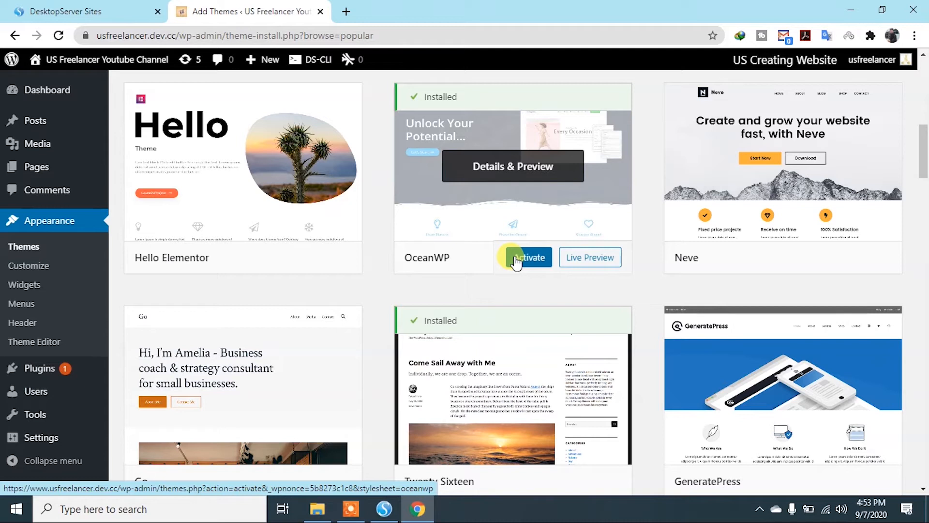
left_click(517, 262)
Open the live site in a new browser tab and examine the homepage's header, featured post, sidebar widgets and footer under the new theme.
mouse_move(144, 68)
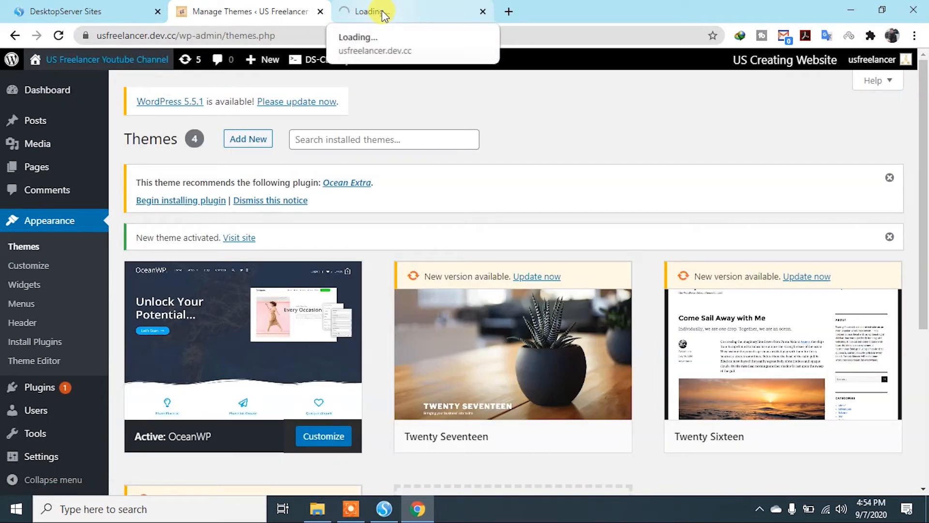
left_click(381, 7)
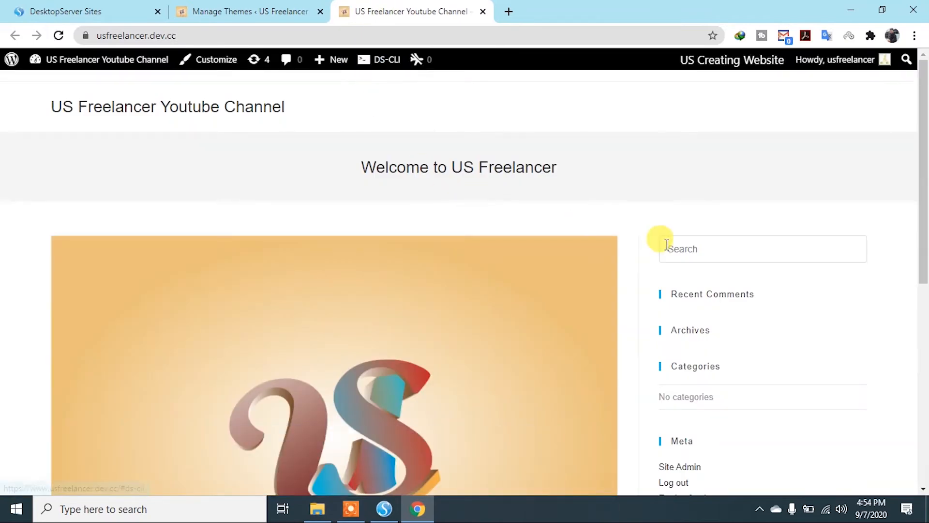
scroll(539, 245, "down", 8)
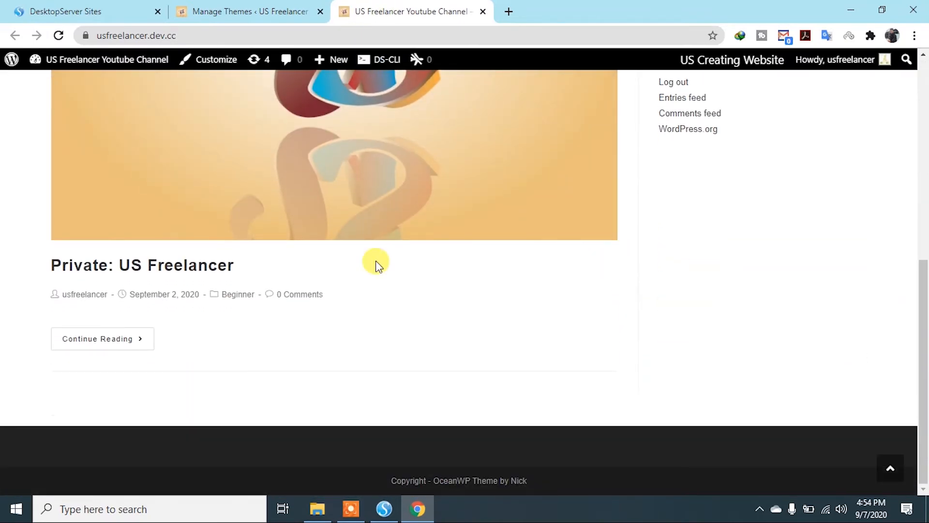
scroll(514, 257, "up", 4)
scroll(331, 271, "up", 4)
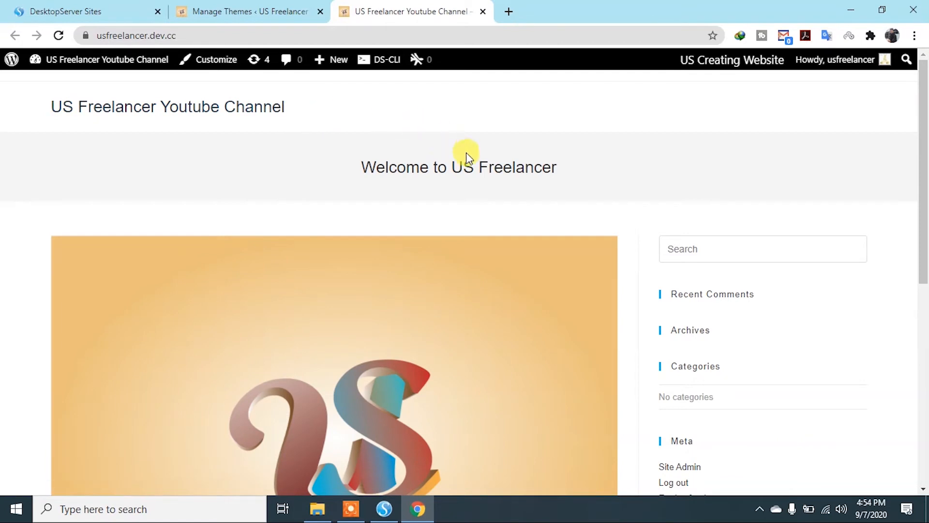
scroll(551, 218, "down", 8)
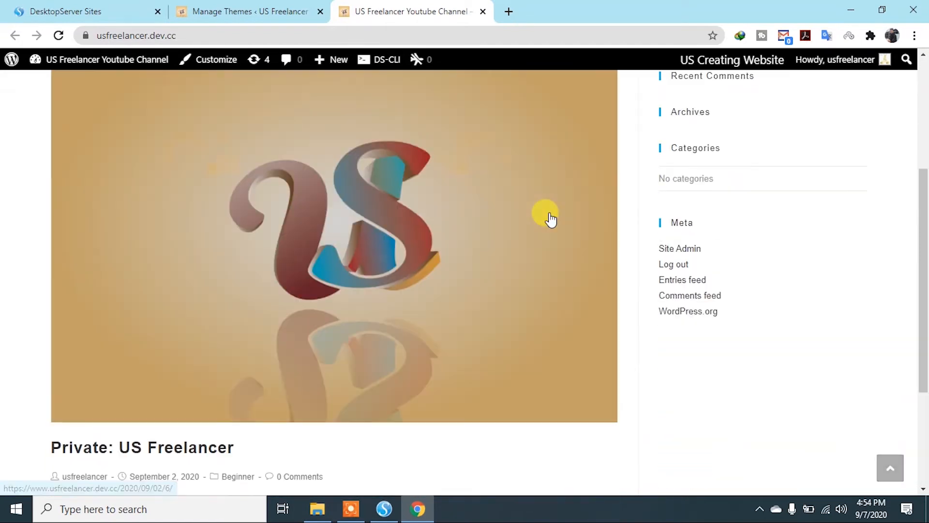
scroll(523, 276, "up", 3)
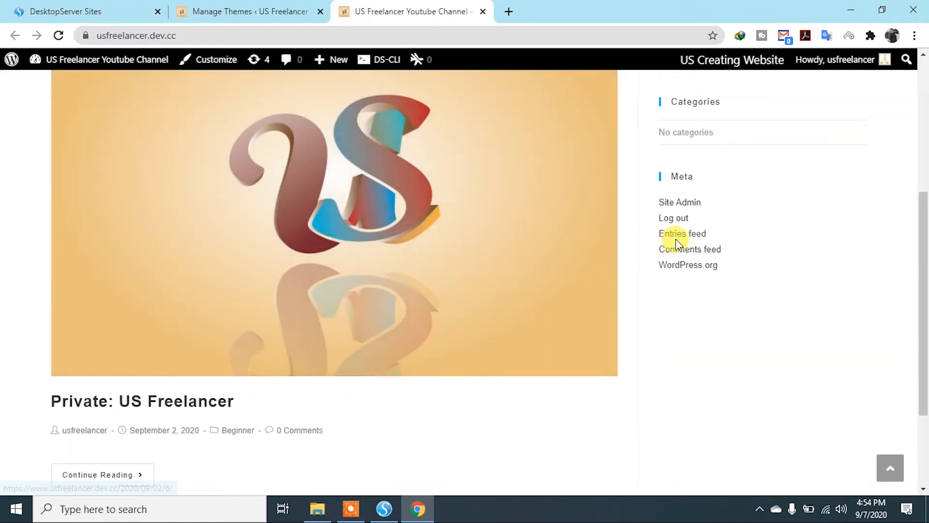
scroll(672, 230, "up", 2)
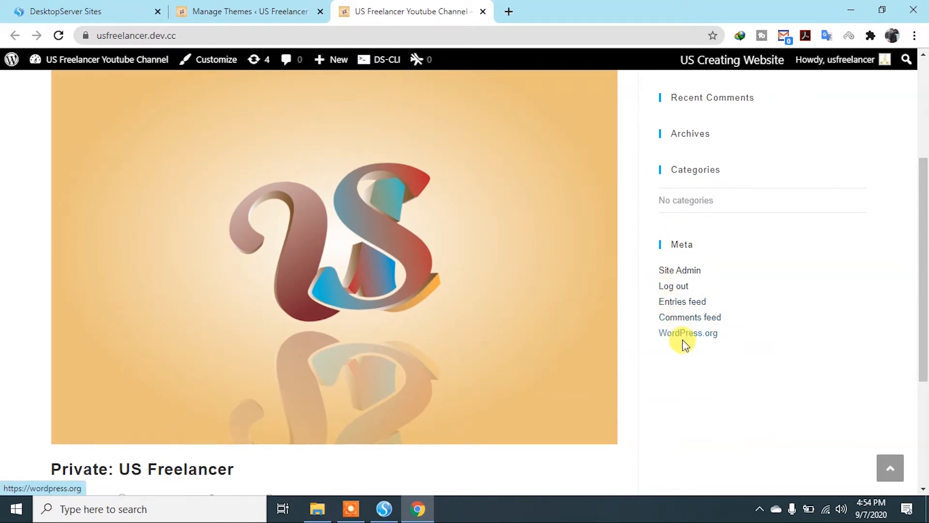
scroll(682, 206, "up", 3)
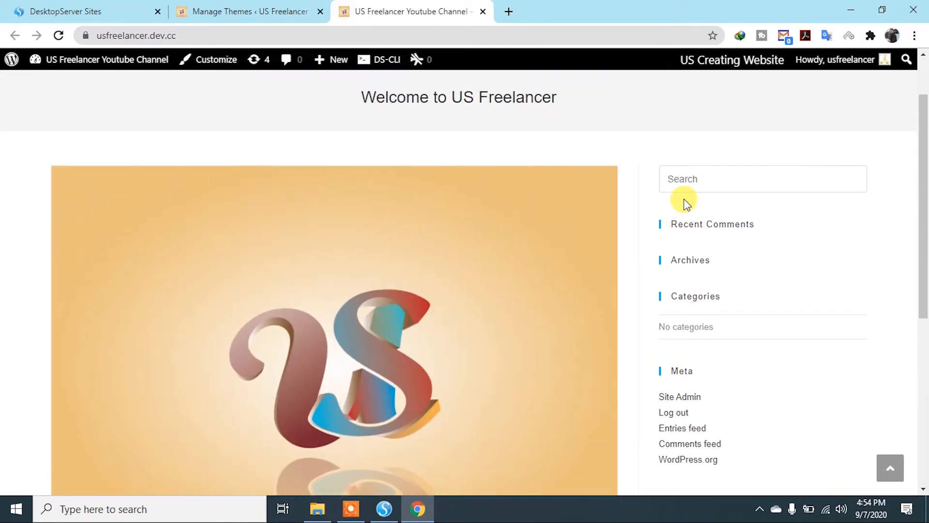
Return to the theme management page and open the active OceanWP theme for customization, looking over its setting sections.
left_click(267, 18)
mouse_move(259, 334)
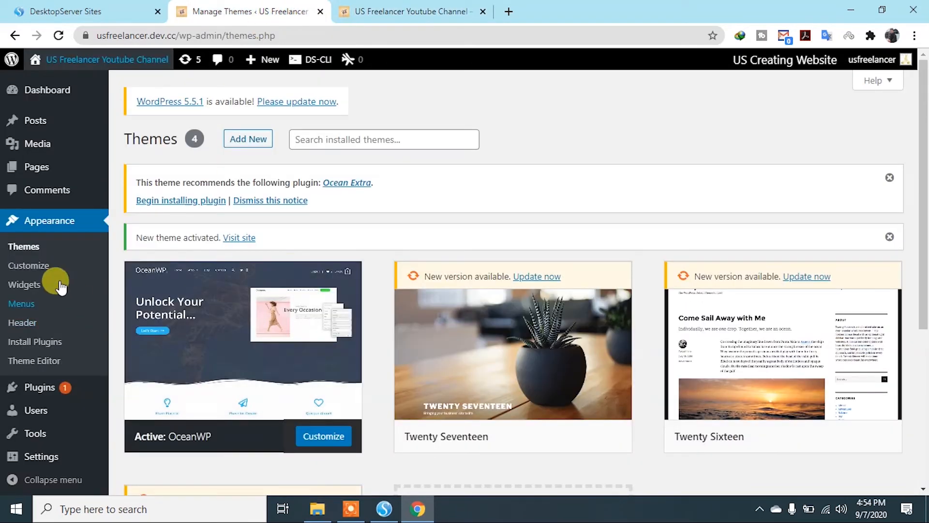
mouse_move(457, 361)
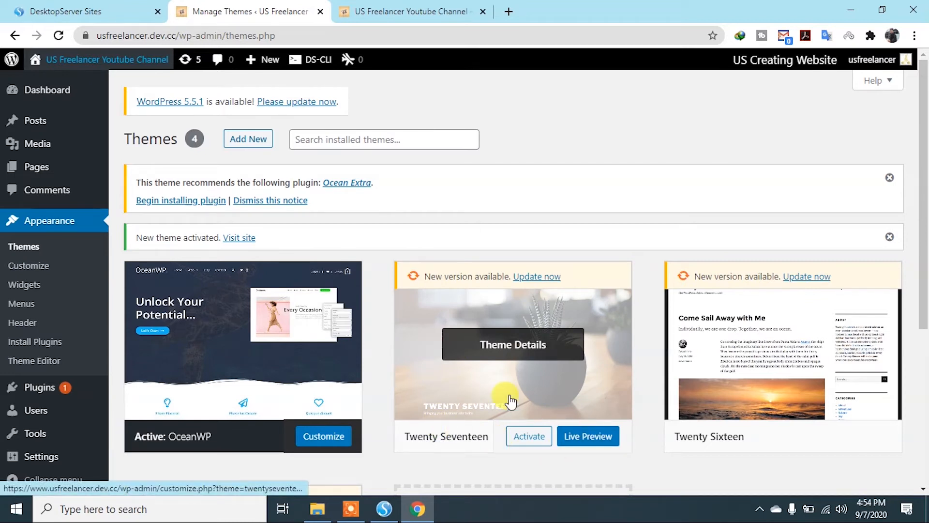
scroll(510, 401, "down", 4)
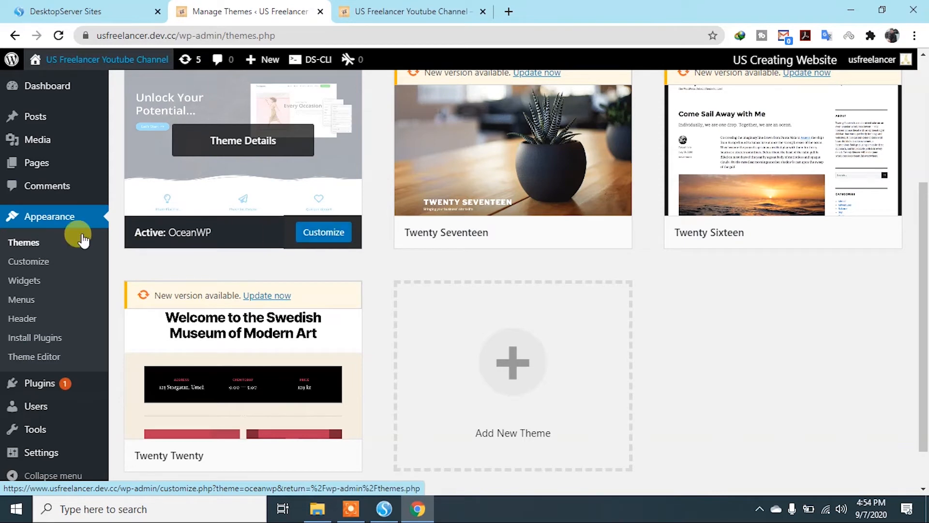
left_click(318, 240)
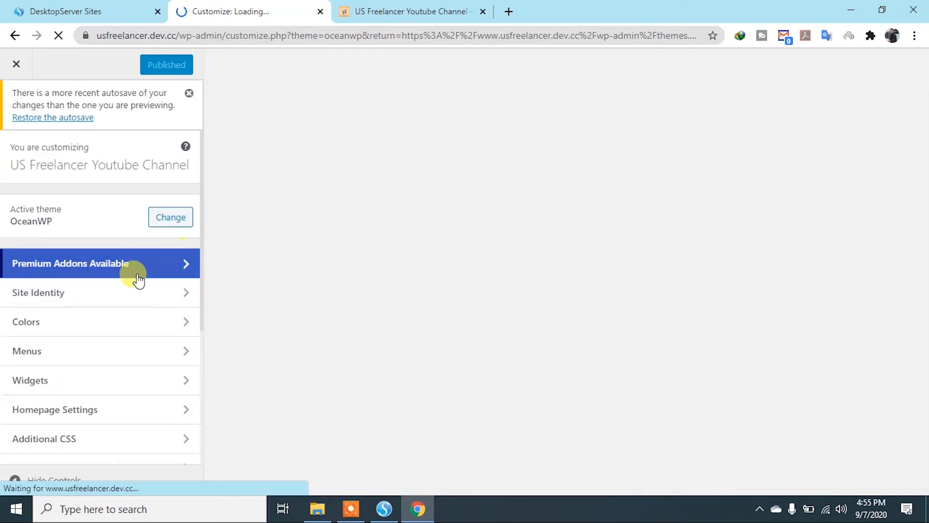
scroll(137, 275, "down", 1)
scroll(138, 279, "down", 1)
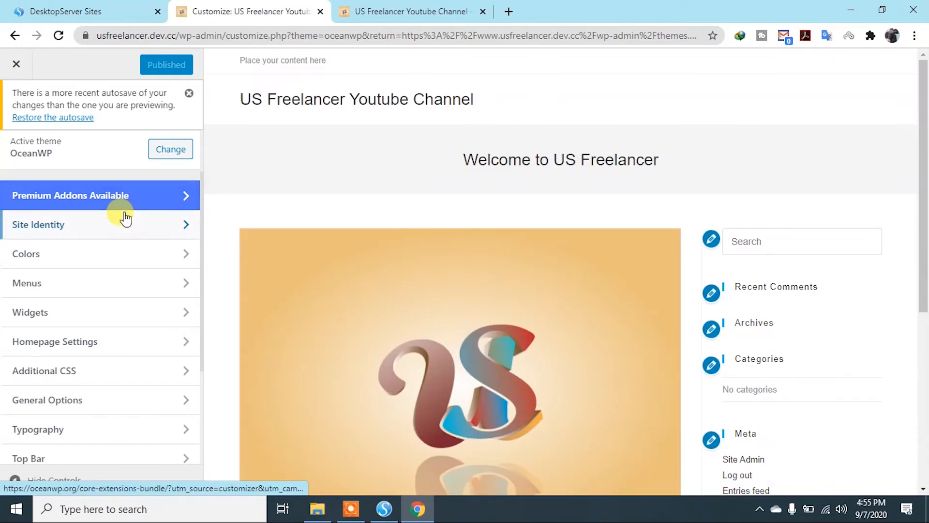
Remove the current site icon in the Site Identity settings.
left_click(173, 198)
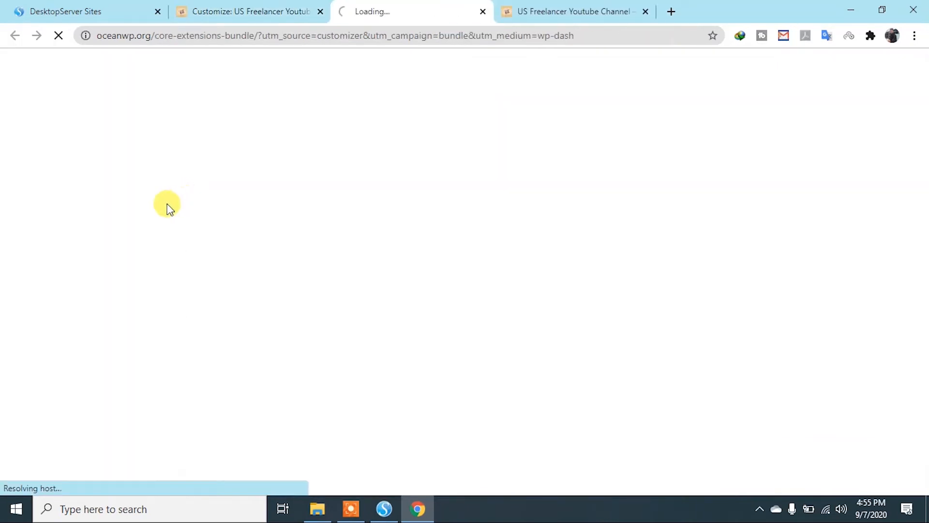
left_click(483, 11)
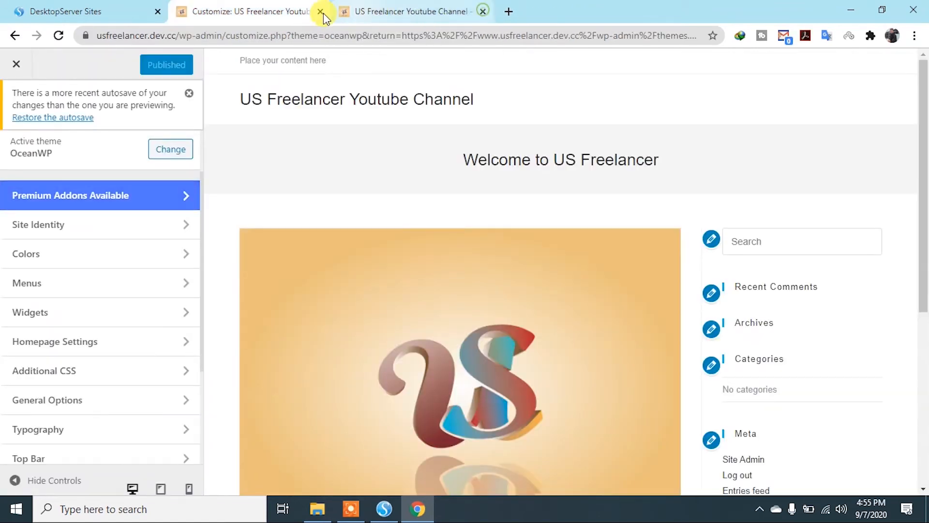
left_click(187, 230)
scroll(71, 383, "down", 2)
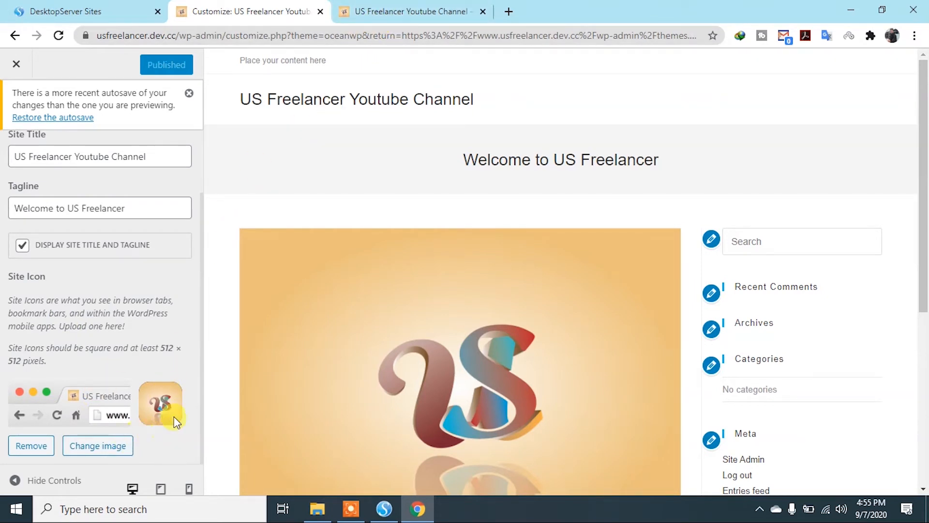
left_click(46, 450)
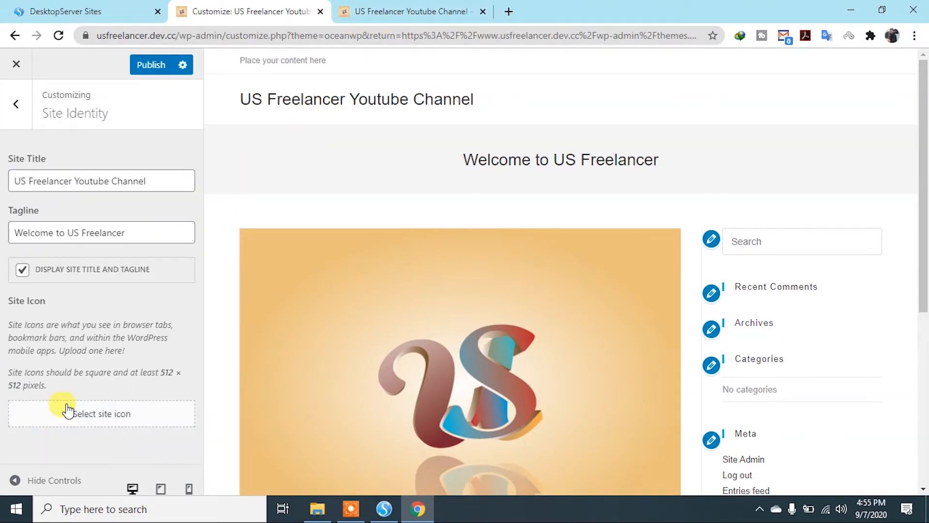
Set the Bird-Logo-4 image from the media library as the site icon, adjusting its crop.
left_click(72, 420)
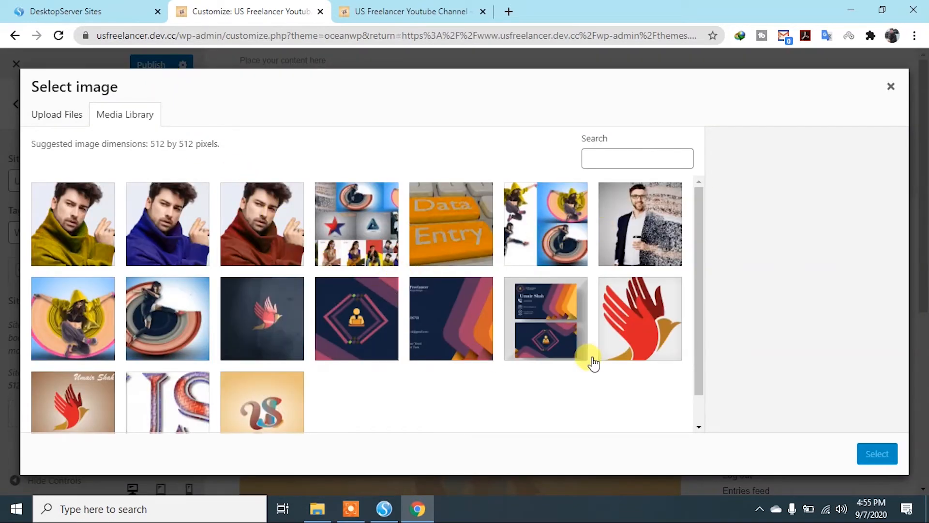
left_click(644, 341)
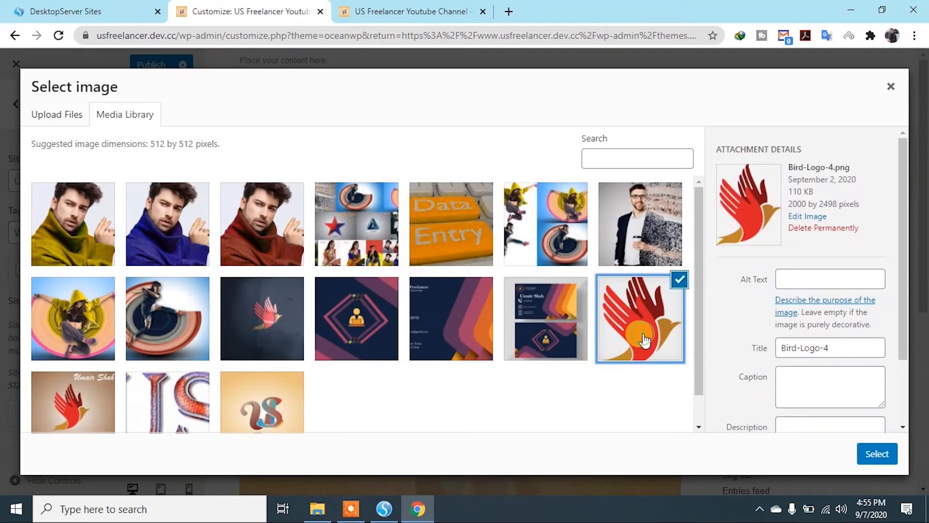
left_click(873, 453)
left_click_drag(389, 268, 391, 293)
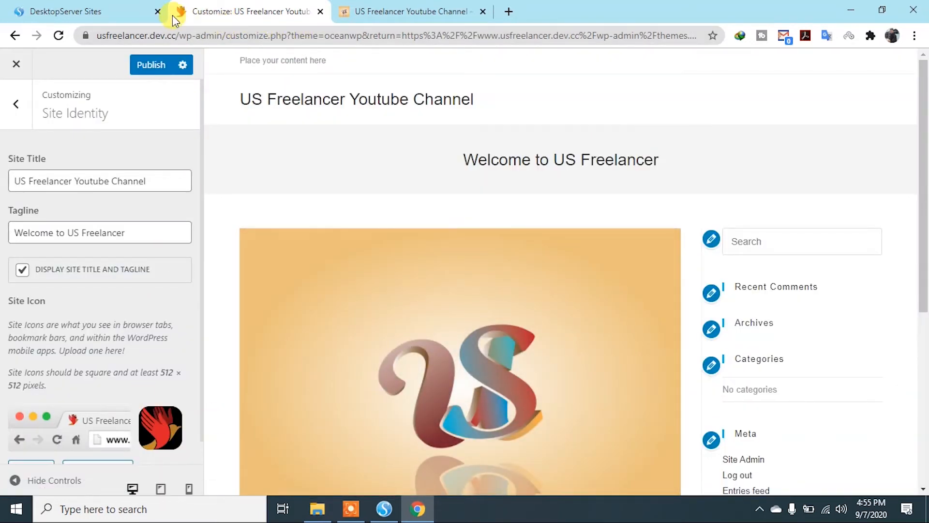
scroll(167, 339, "down", 1)
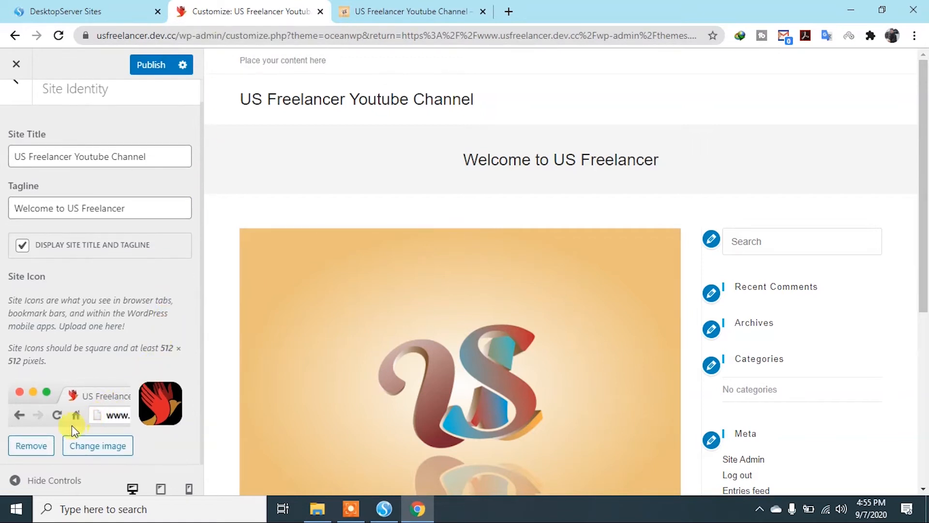
Shorten the site title to "US Freelancer" and publish the Site Identity changes.
left_click_drag(151, 208, 39, 206)
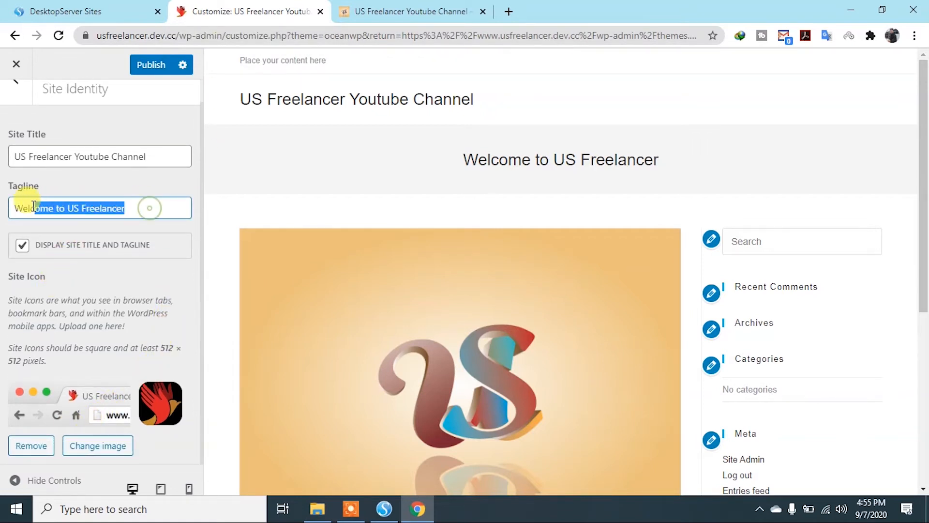
left_click_drag(699, 180, 451, 169)
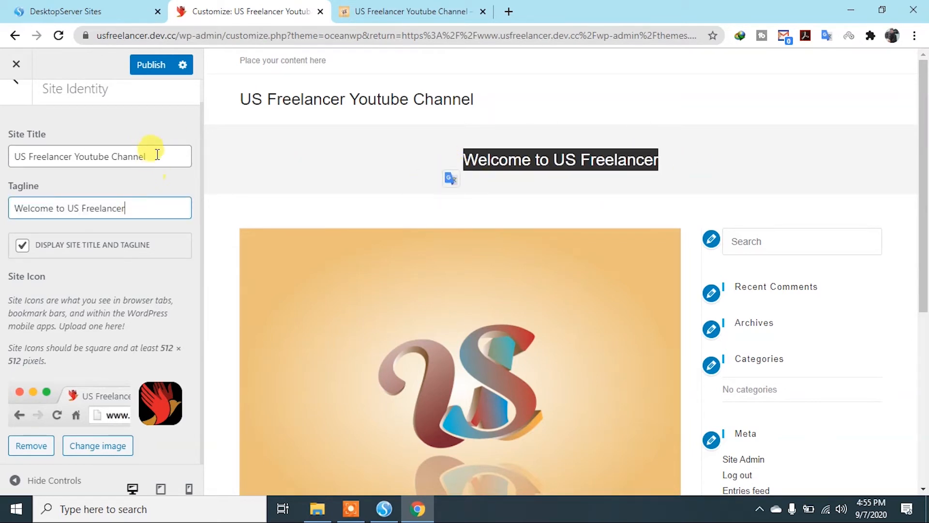
left_click_drag(156, 154, 2, 153)
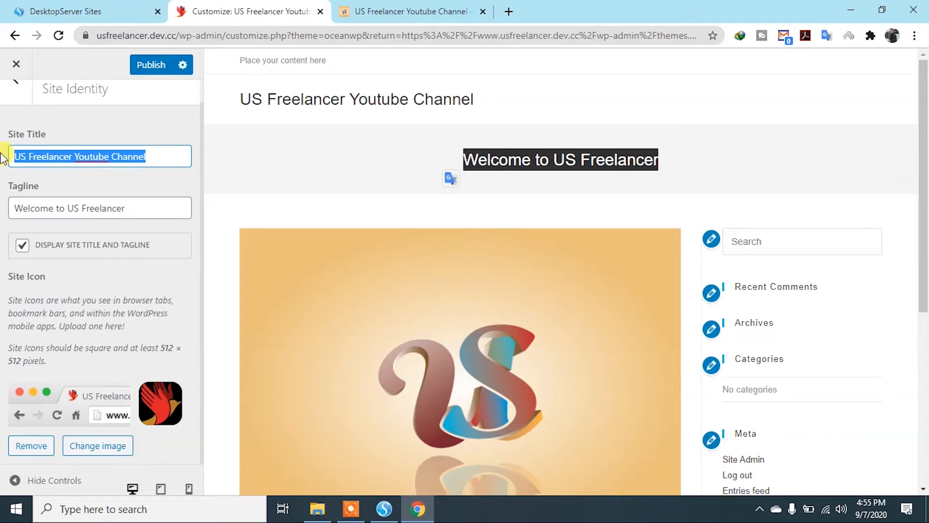
double_click(152, 157)
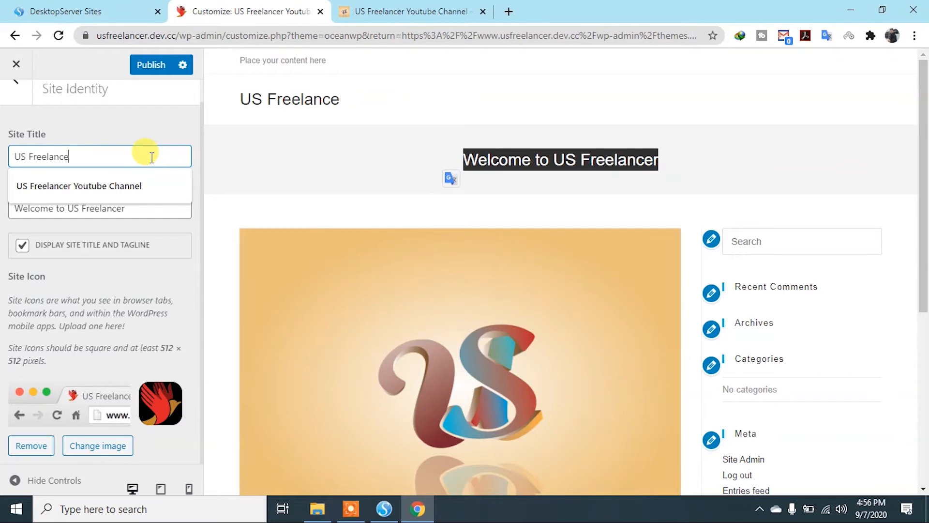
left_click(155, 65)
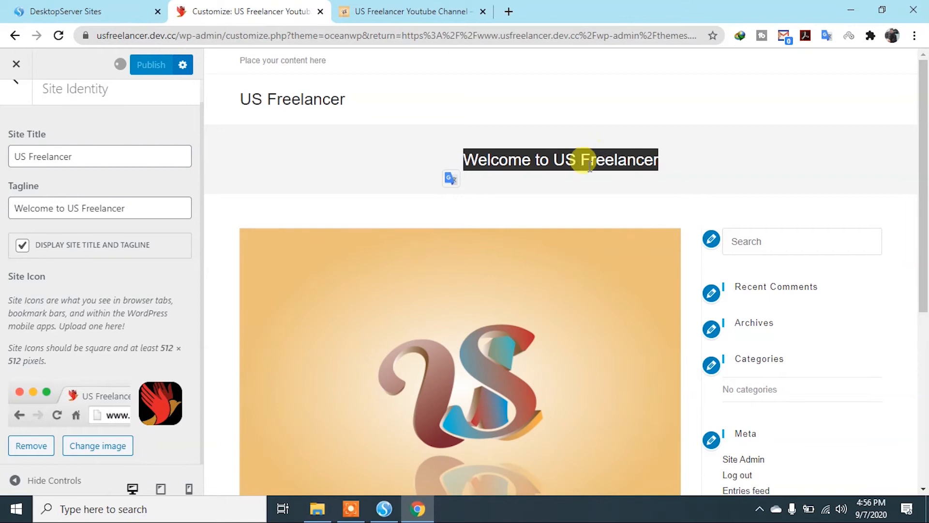
Examine the settings of the Meta, Categories, Archives, Recent Comments and Search widgets in the default sidebar.
scroll(711, 247, "down", 3)
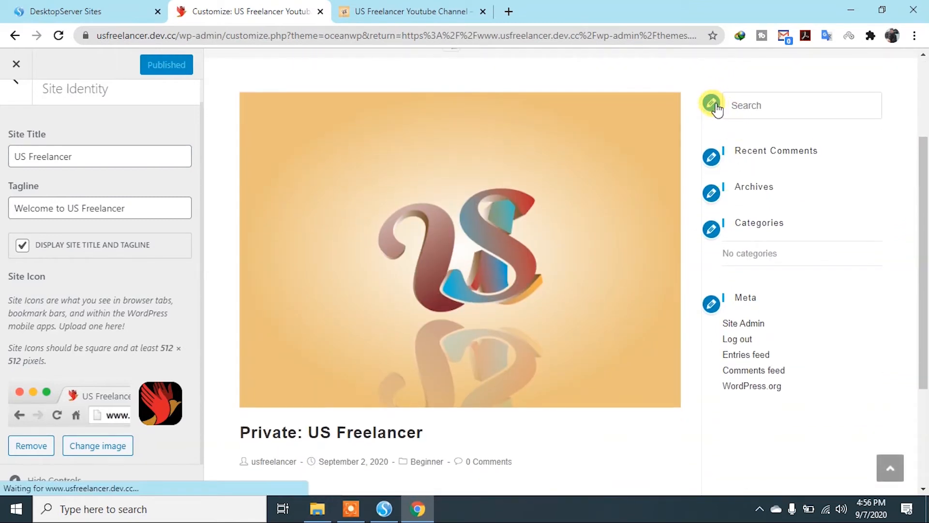
left_click(712, 305)
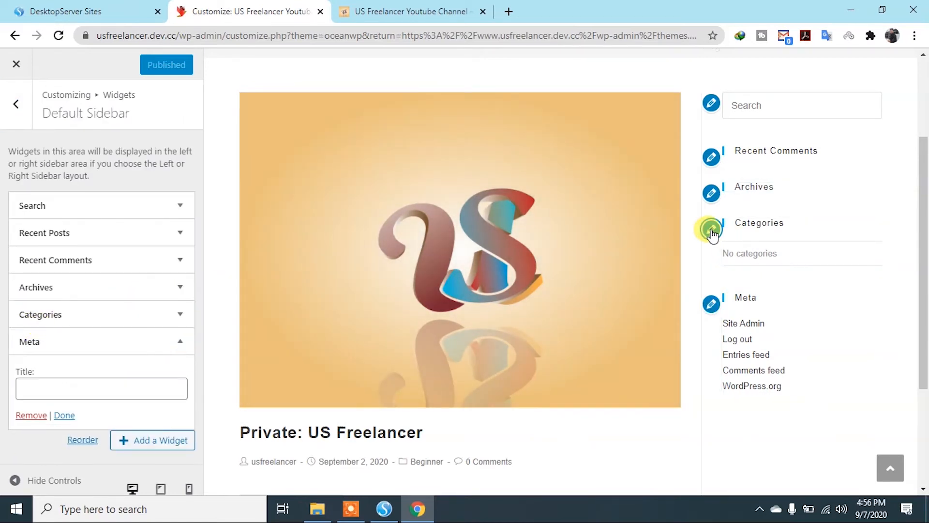
left_click(711, 229)
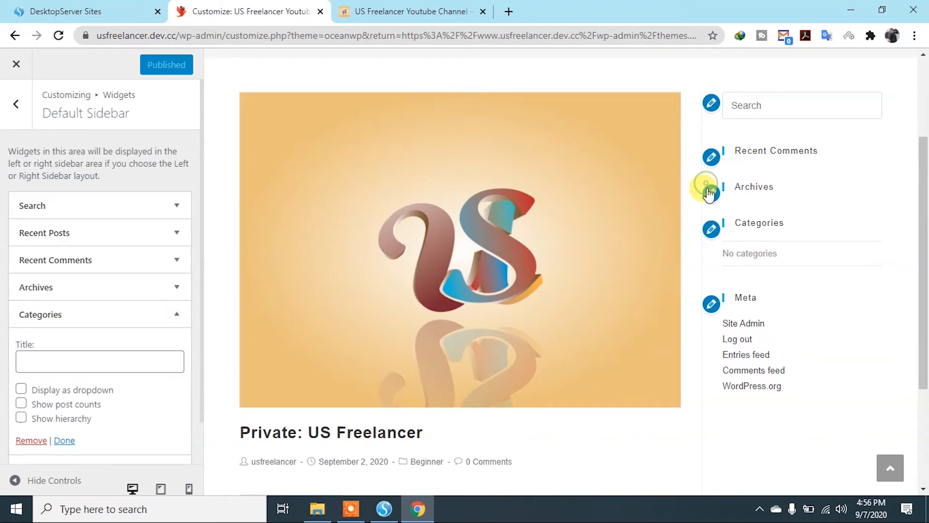
left_click(710, 192)
left_click(712, 156)
left_click(711, 102)
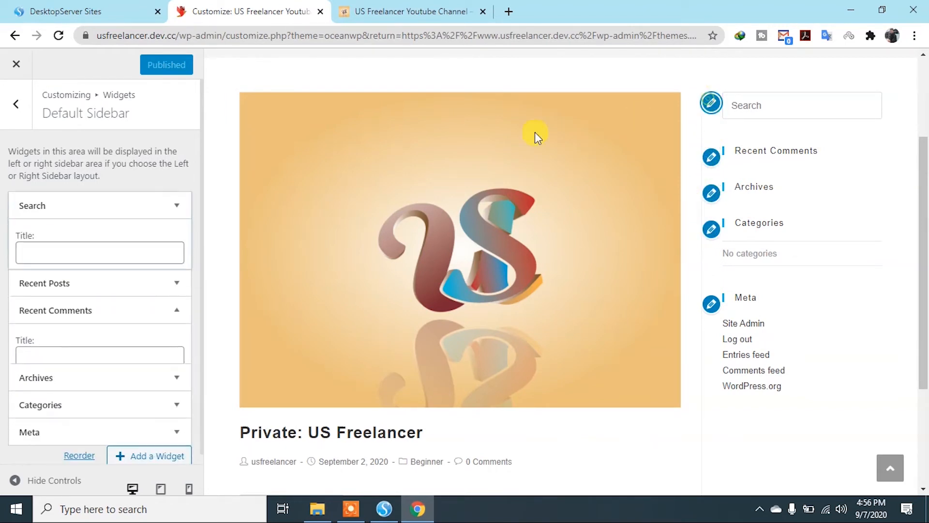
left_click(16, 103)
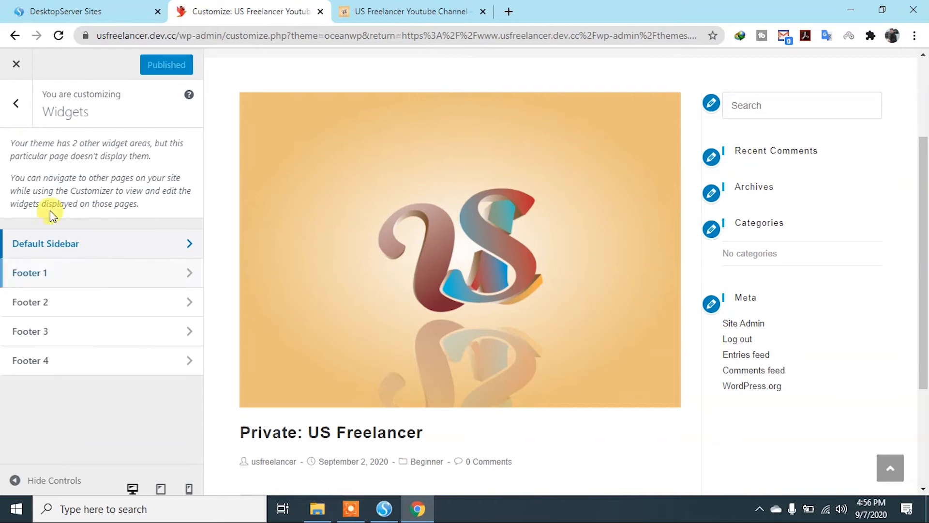
left_click(16, 103)
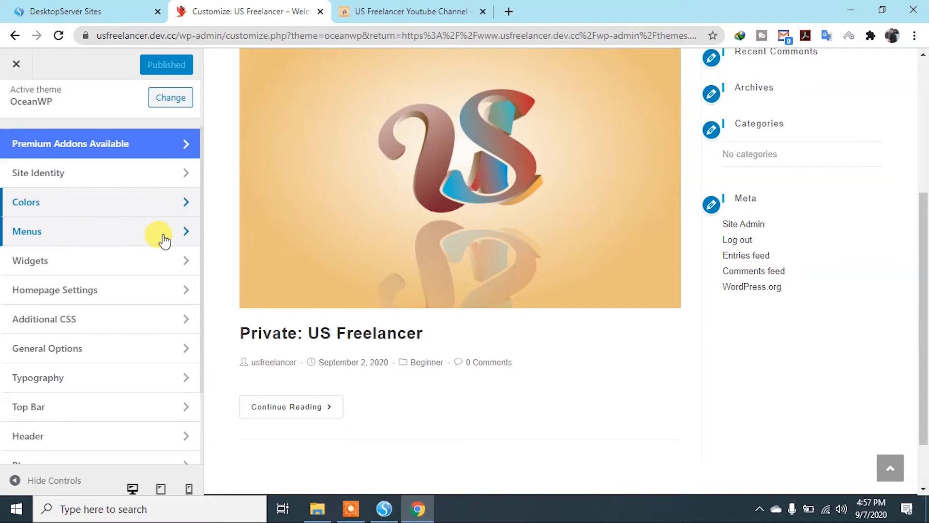
Create a new navigation menu named Main_Menu without assigning it a location.
left_click(164, 240)
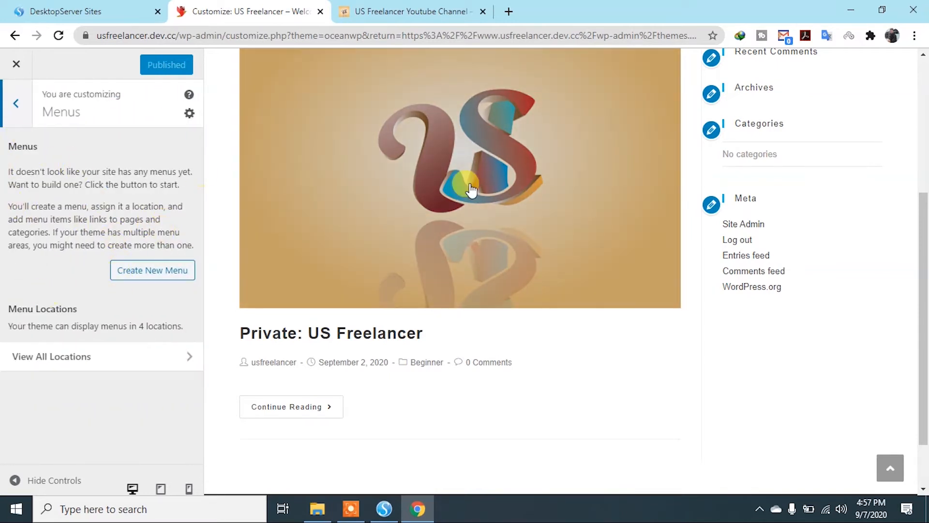
scroll(503, 201, "up", 5)
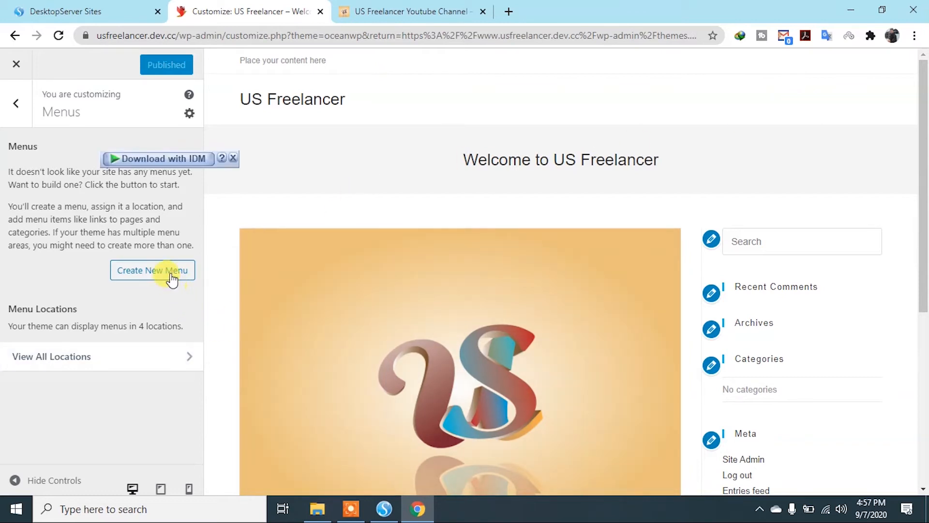
left_click(171, 274)
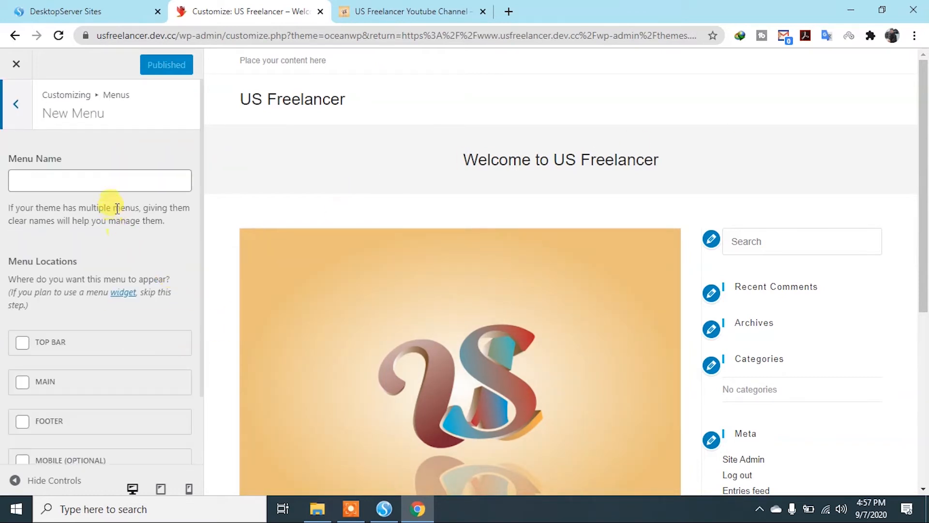
left_click(124, 183)
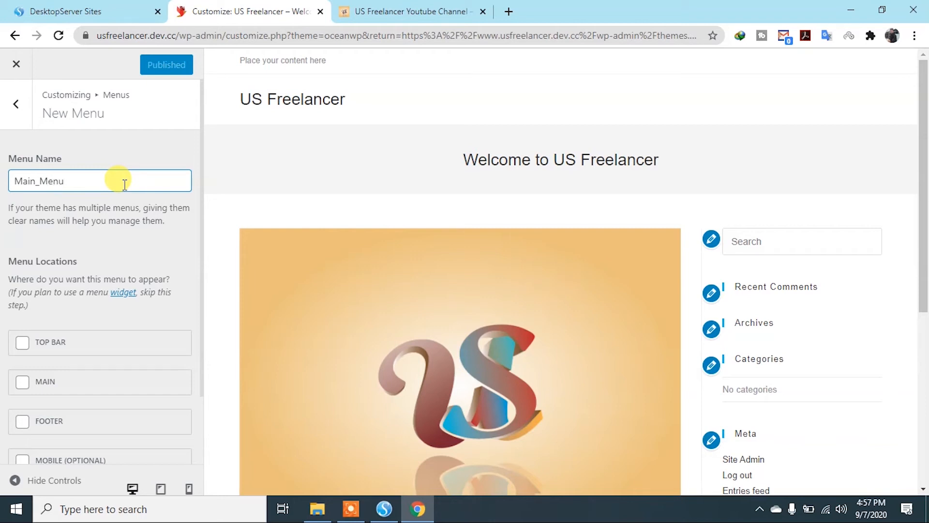
key("Return")
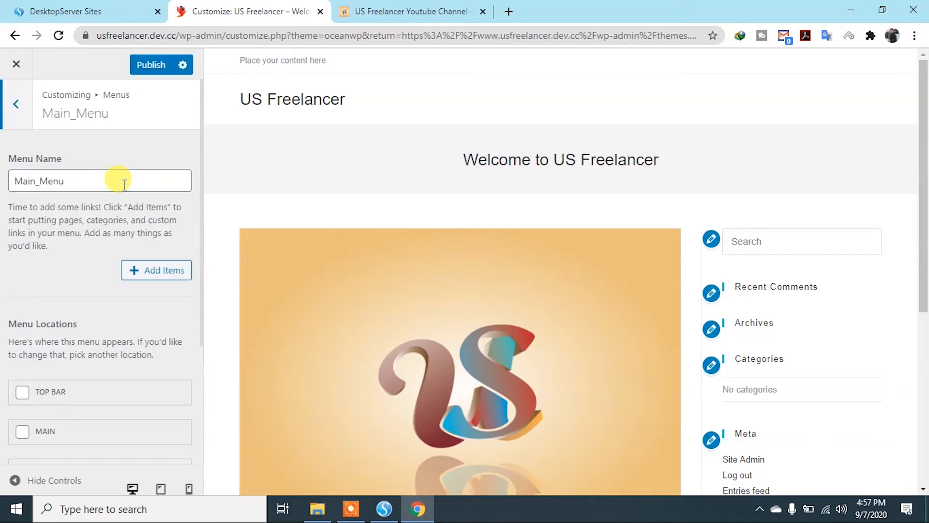
Add the Home custom link and the Javascript, HTML, CSS and Contact US pages to Main_Menu.
left_click(134, 272)
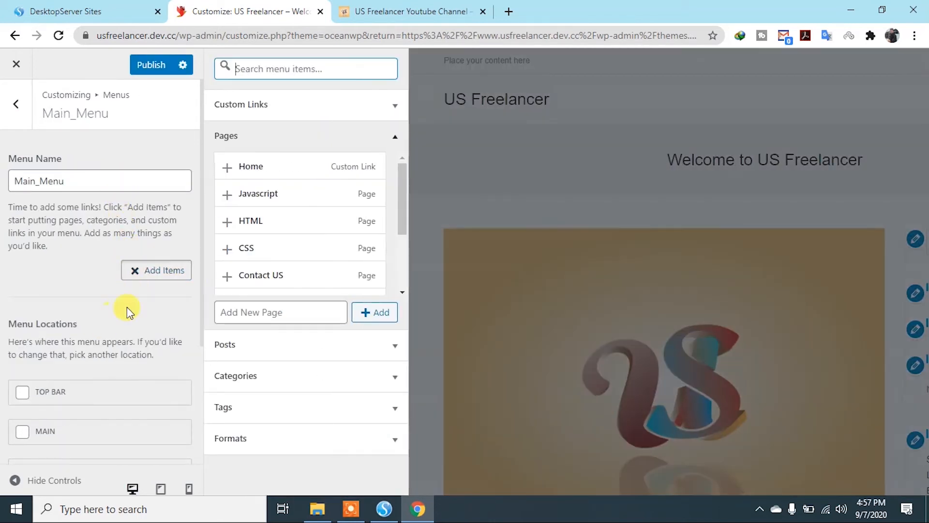
left_click(227, 168)
left_click(227, 196)
left_click(226, 224)
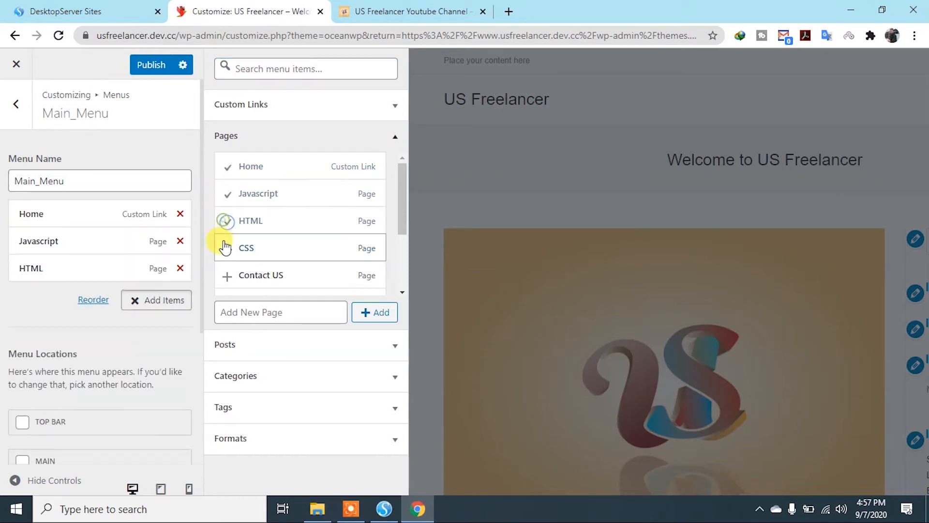
left_click(226, 249)
left_click(227, 277)
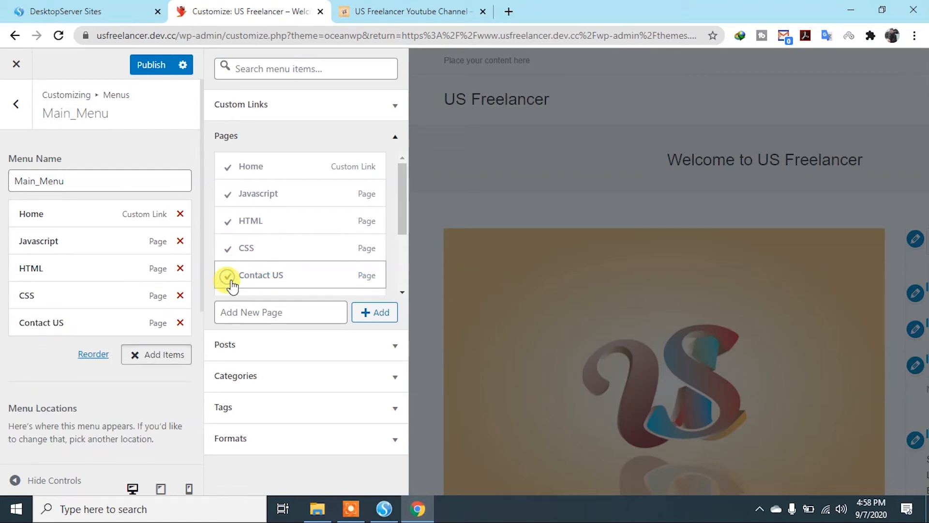
Add the Education, Webdevelopment, WordPress and Home pages to Main_Menu.
scroll(231, 286, "down", 2)
scroll(230, 273, "up", 1)
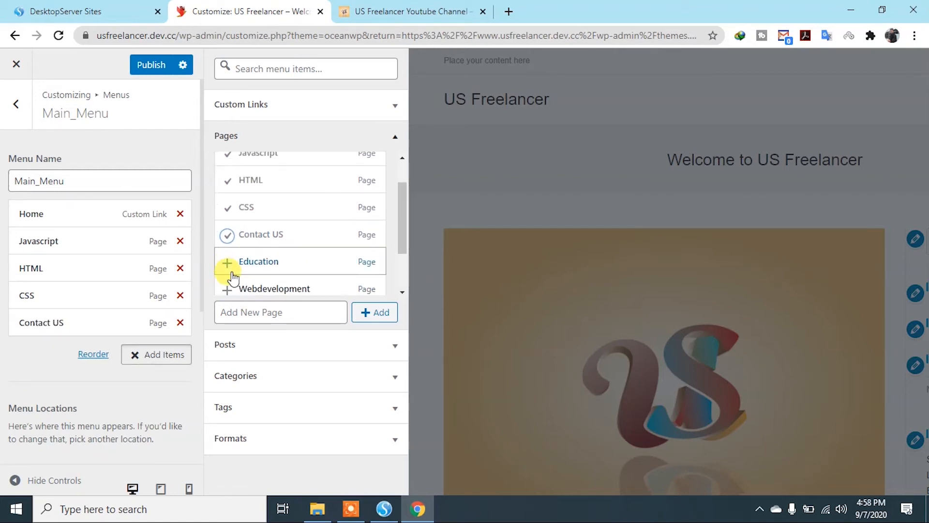
left_click(226, 263)
left_click(228, 289)
scroll(225, 288, "down", 1)
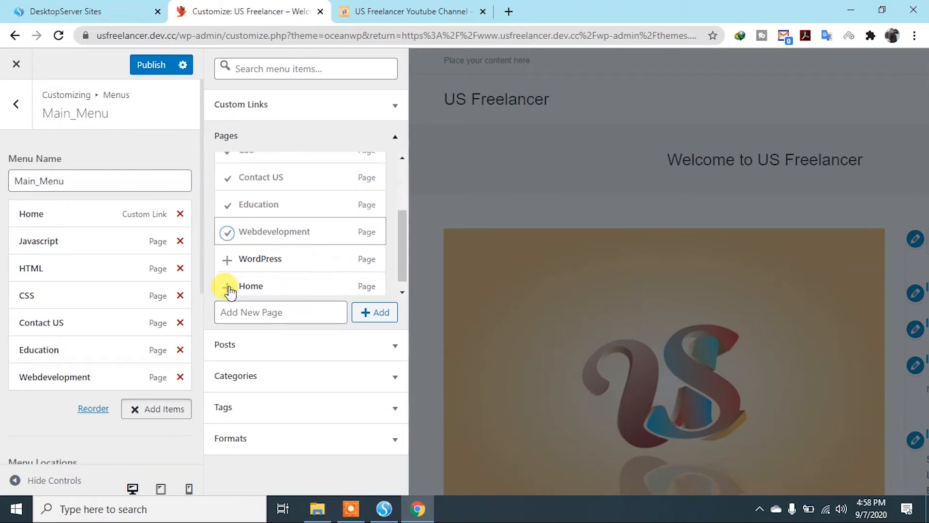
left_click(226, 248)
left_click(230, 278)
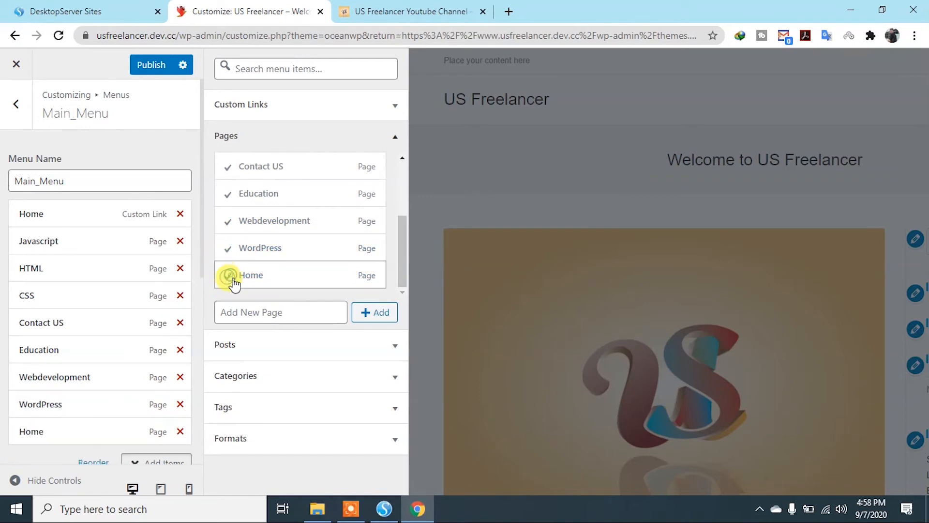
scroll(266, 274, "up", 3)
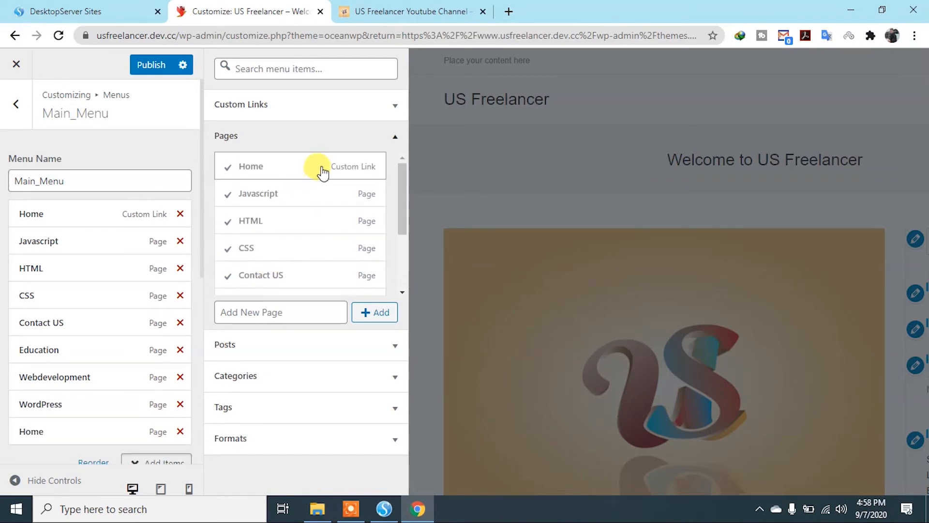
Remove the Home custom link and move the Home, Webdevelopment and WordPress pages to the start of Main_Menu, in that order.
left_click(87, 214)
left_click(32, 326)
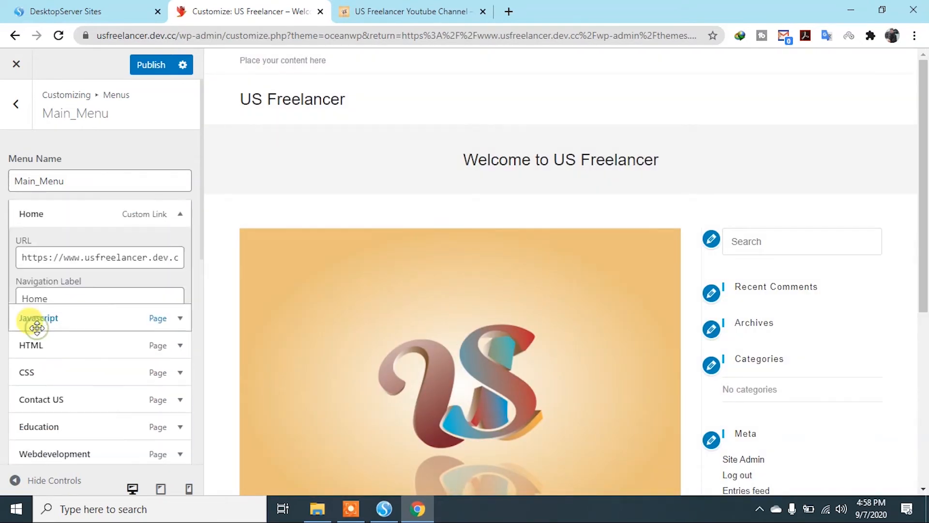
left_click_drag(58, 401, 59, 213)
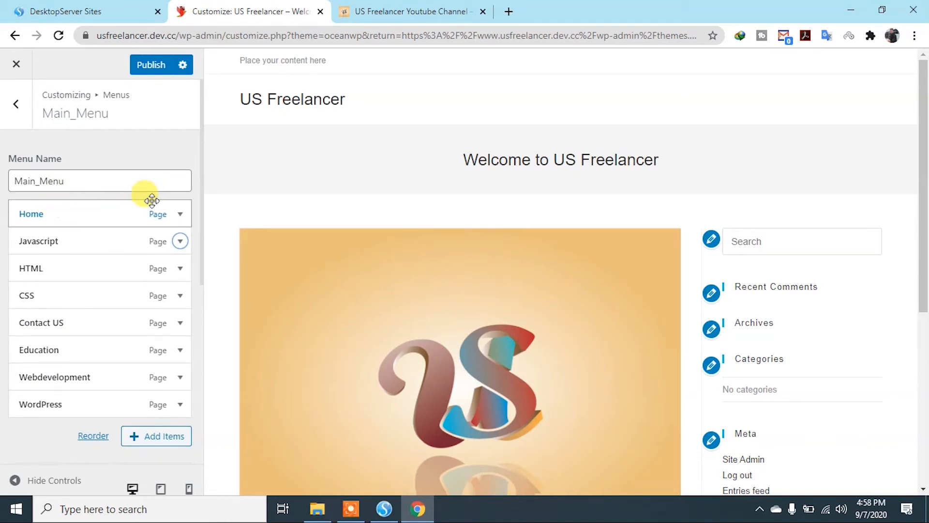
left_click_drag(61, 385, 62, 245)
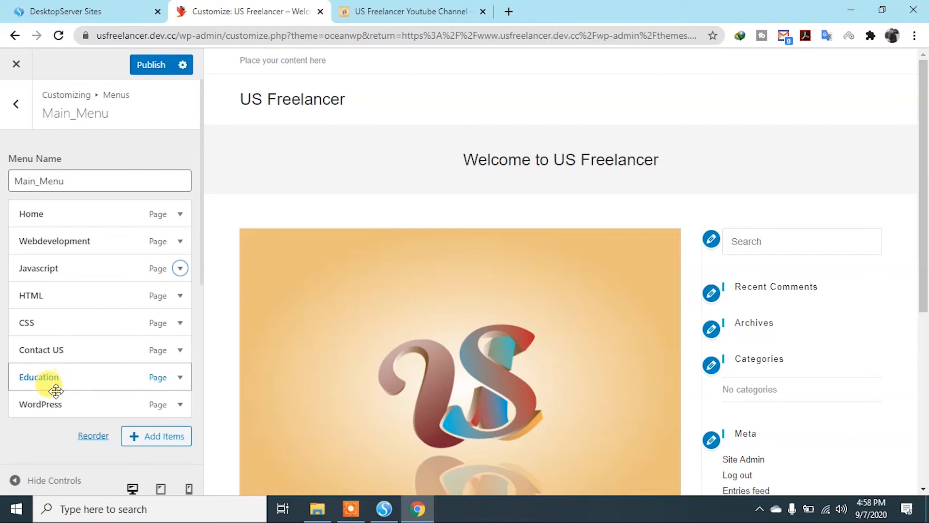
left_click_drag(41, 405, 49, 268)
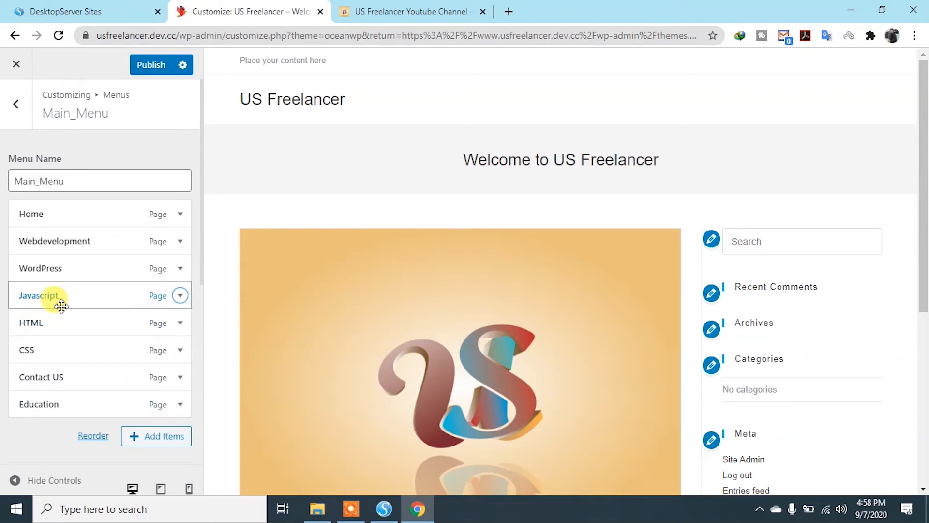
Nest WordPress under Webdevelopment, with Javascript, HTML and CSS as sub-items of WordPress, and move Education above Contact US.
left_click_drag(45, 272, 66, 293)
left_click_drag(34, 321, 69, 322)
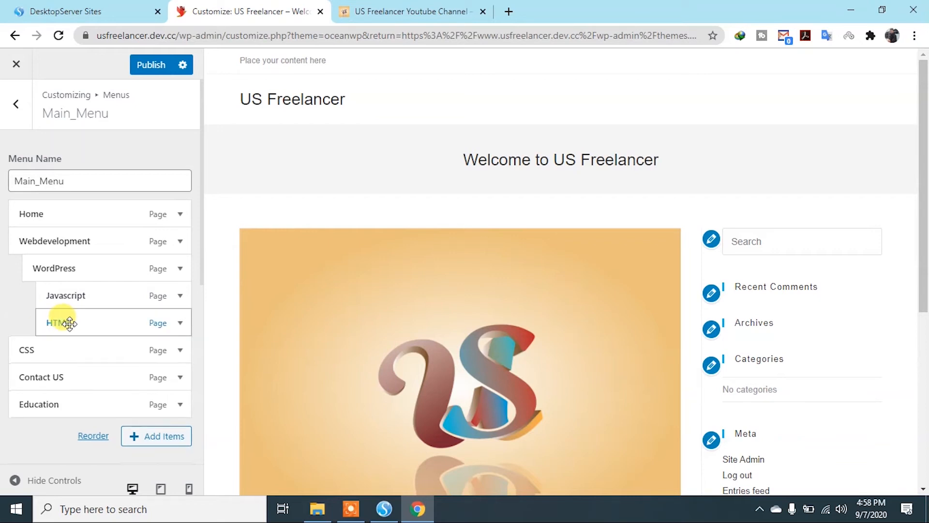
left_click_drag(37, 353, 76, 358)
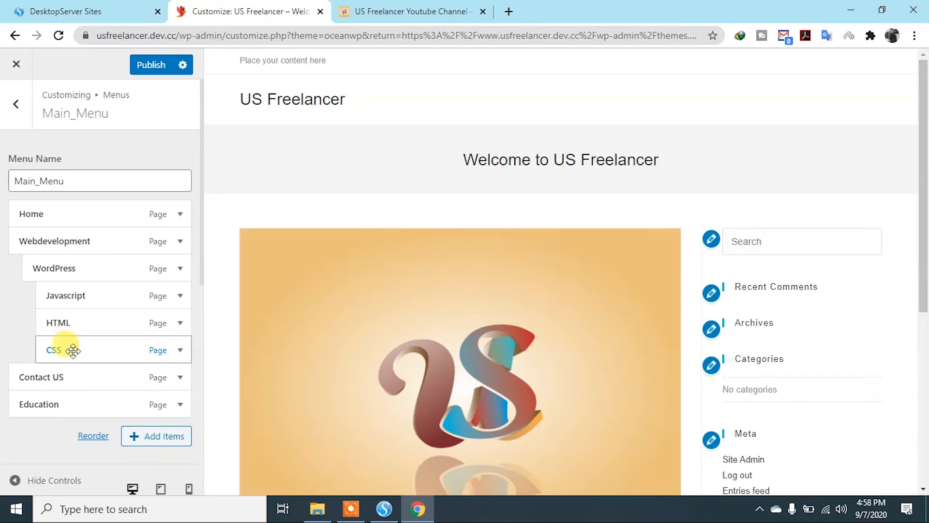
scroll(68, 363, "down", 2)
mouse_move(115, 332)
left_mouse_down()
mouse_move(114, 297)
mouse_move(115, 315)
left_mouse_up()
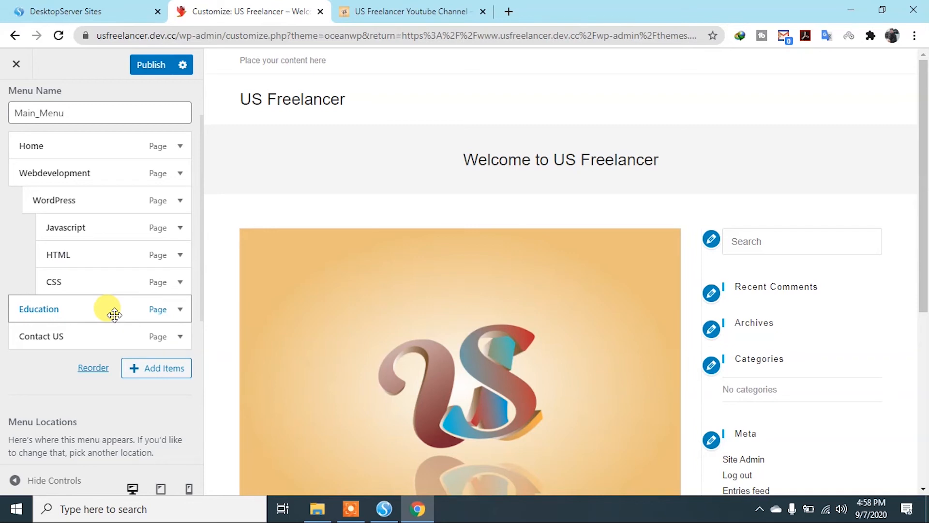
Try Main_Menu in the Top Bar location, switch it to the Main location and check the preview.
scroll(114, 315, "down", 3)
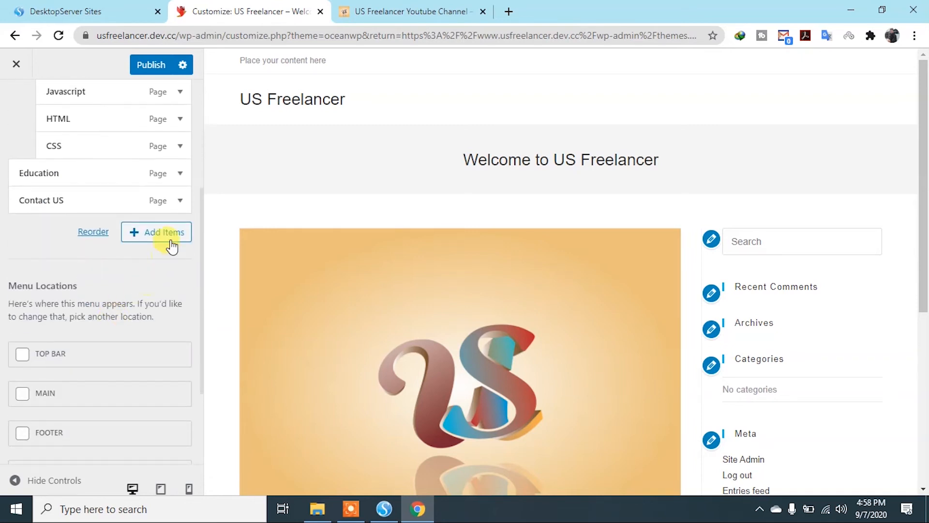
scroll(70, 319, "down", 3)
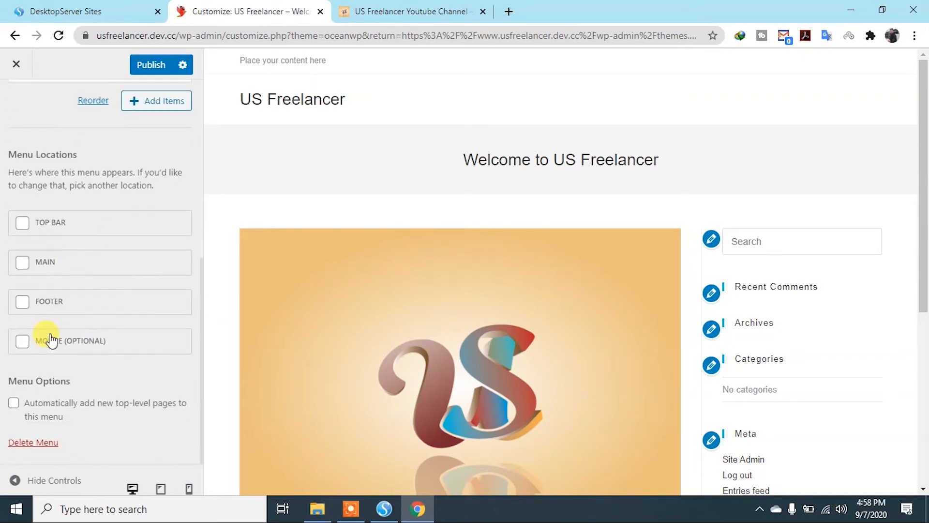
left_click(25, 223)
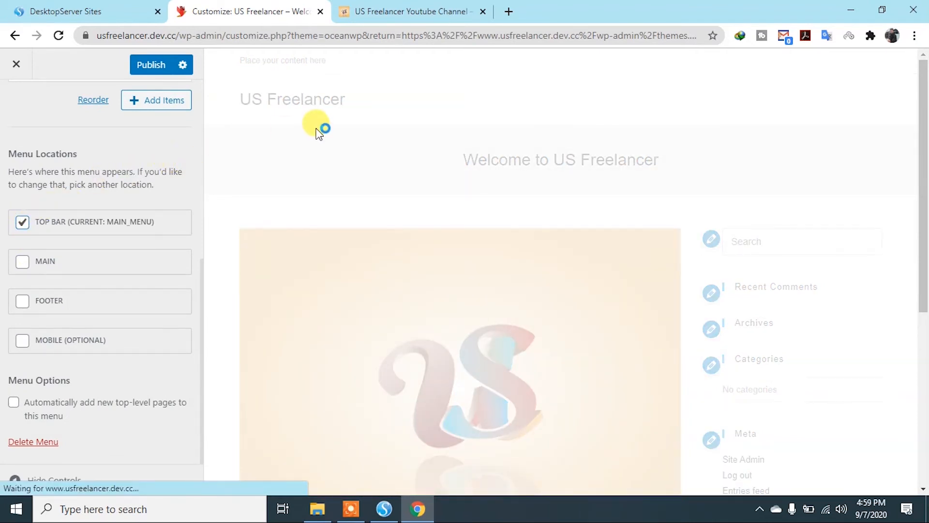
mouse_move(318, 62)
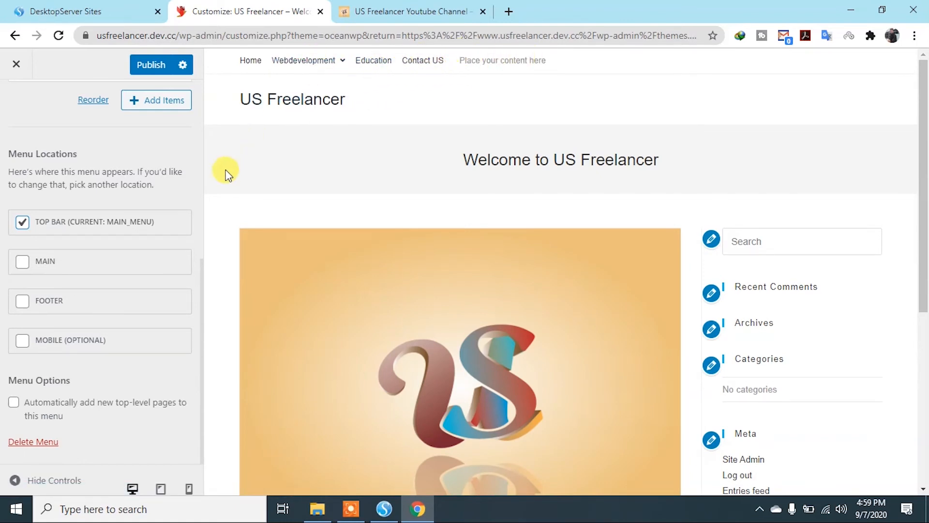
left_click(23, 224)
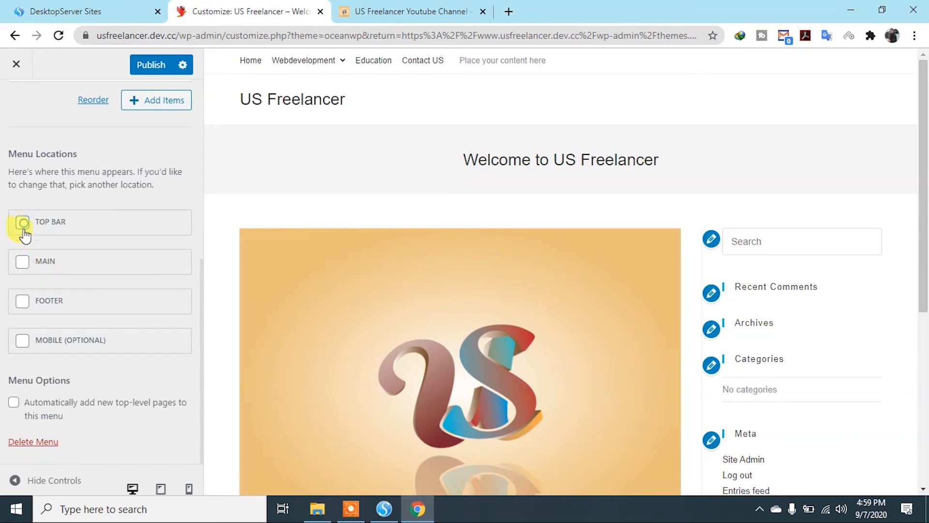
left_click(21, 262)
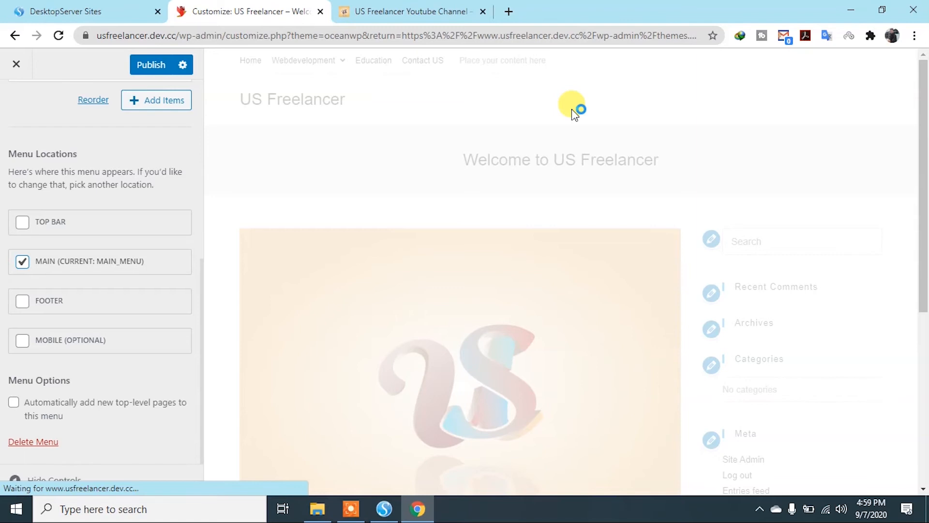
mouse_move(739, 113)
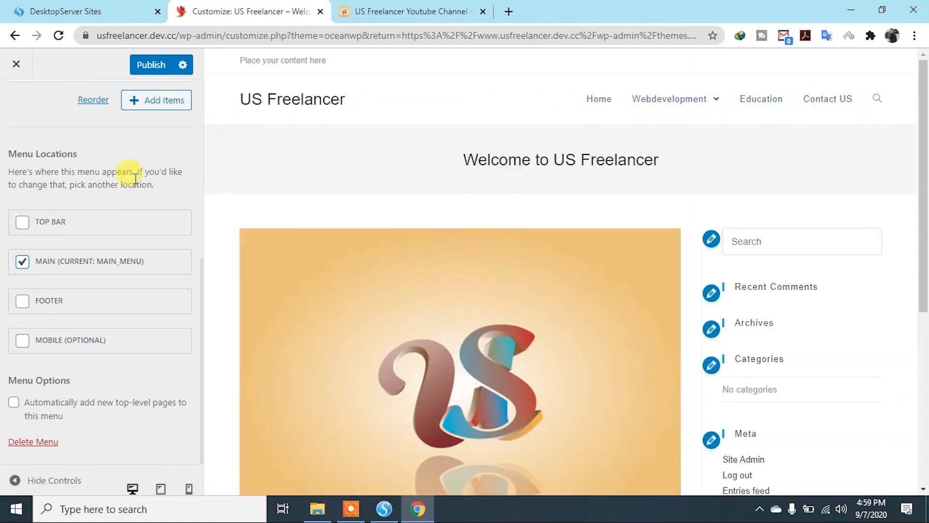
Switch Main_Menu from the Main location to Footer and check the footer in the preview.
left_click(22, 301)
left_click(23, 261)
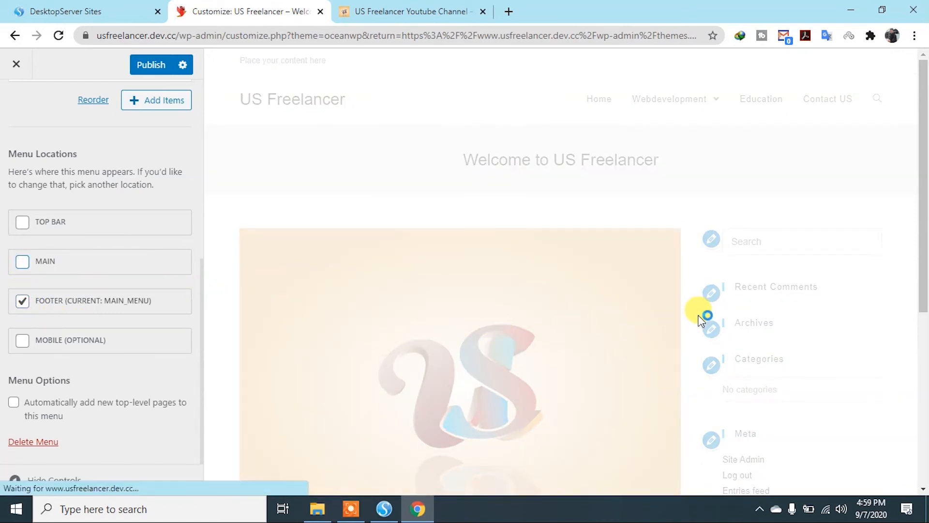
scroll(700, 319, "down", 6)
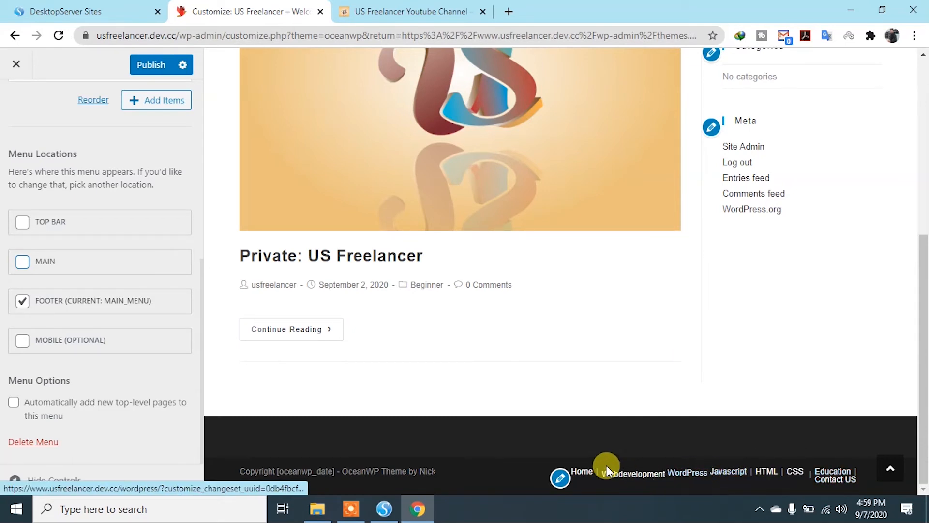
Assign Main_Menu to only the Main and Mobile (optional) locations, leaving Top Bar and Footer unassigned.
left_click(22, 344)
left_click(18, 300)
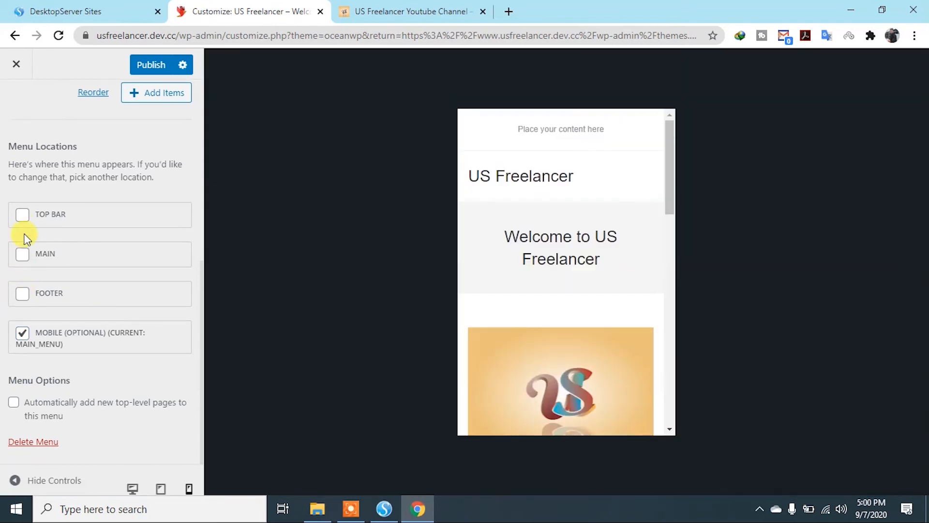
left_click(23, 217)
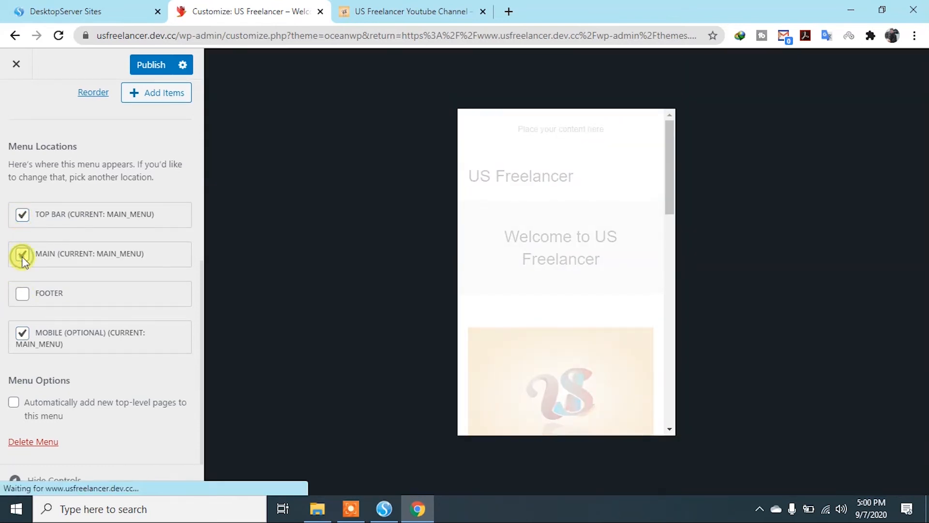
left_click(22, 215)
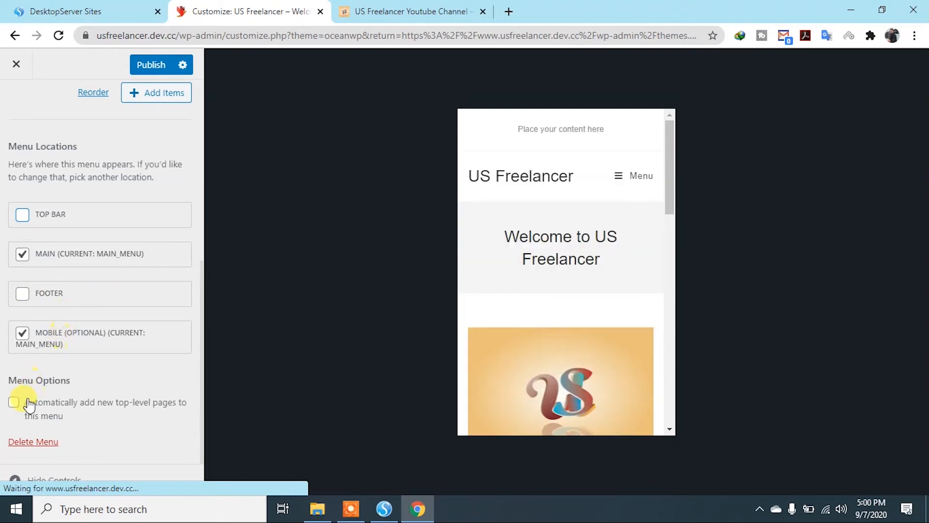
Open the site menu in the mobile preview and try out its entries.
left_click(624, 180)
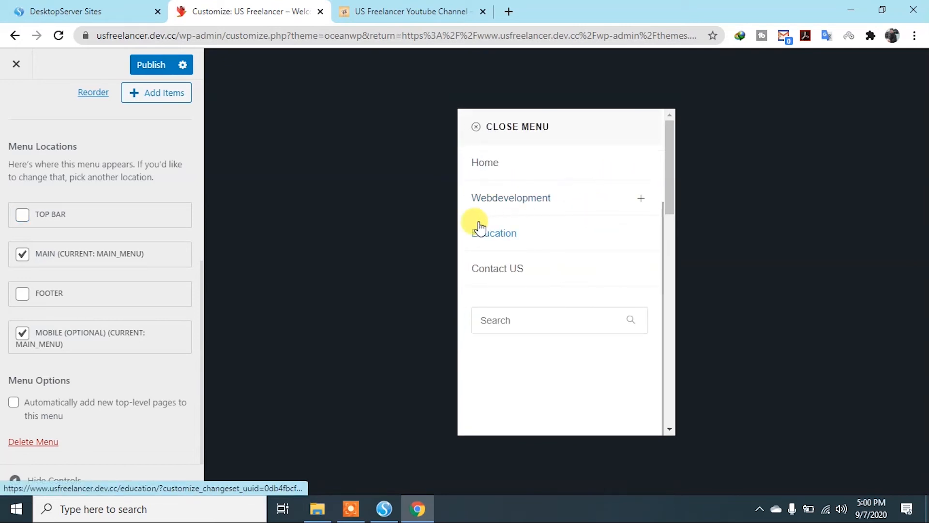
left_click(575, 205)
left_click(557, 237)
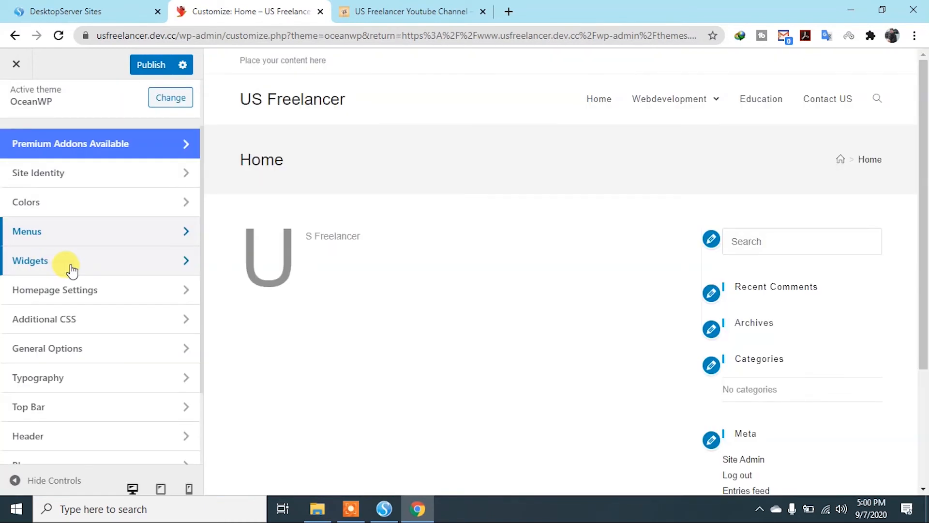
Look through the widget areas, including Footer 4, and return to the main customizer options.
left_click(68, 265)
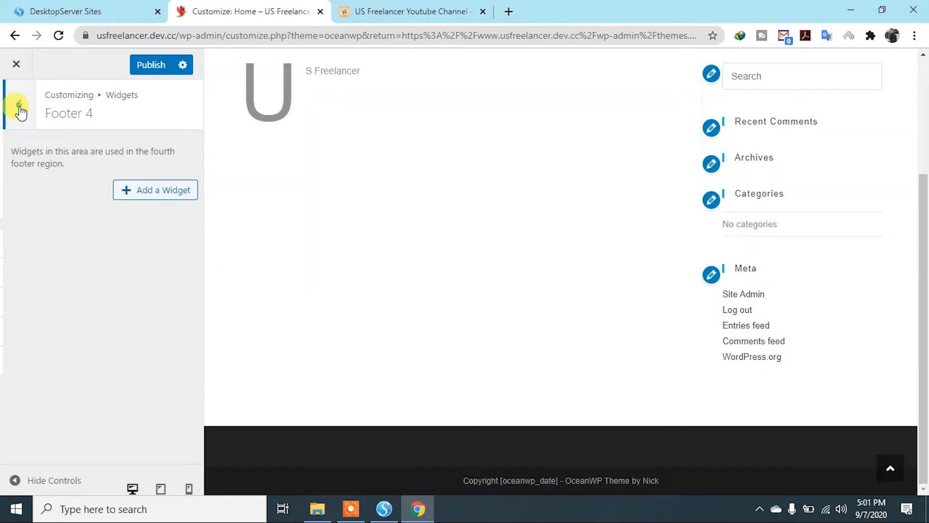
left_click(18, 106)
left_click(18, 106)
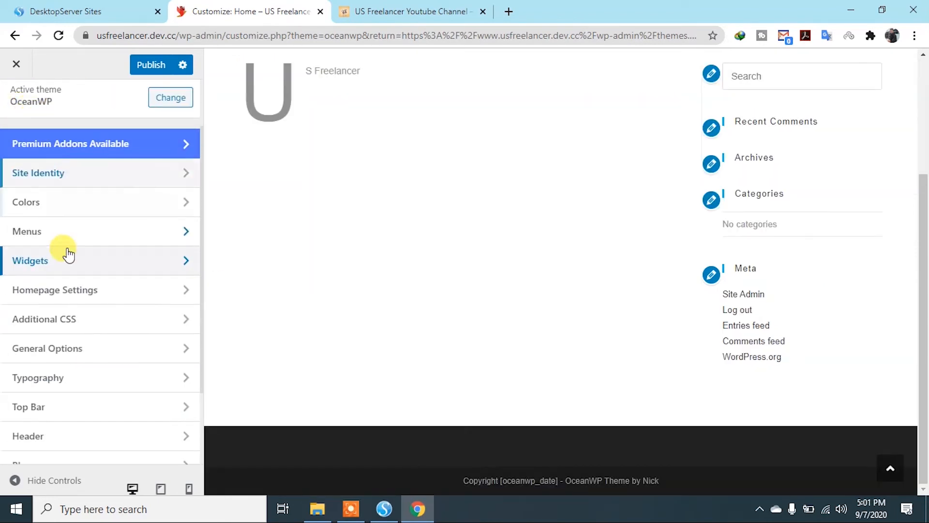
Set the homepage to display a static page, with Home as the homepage and Webdevelopment as the posts page.
left_click(98, 302)
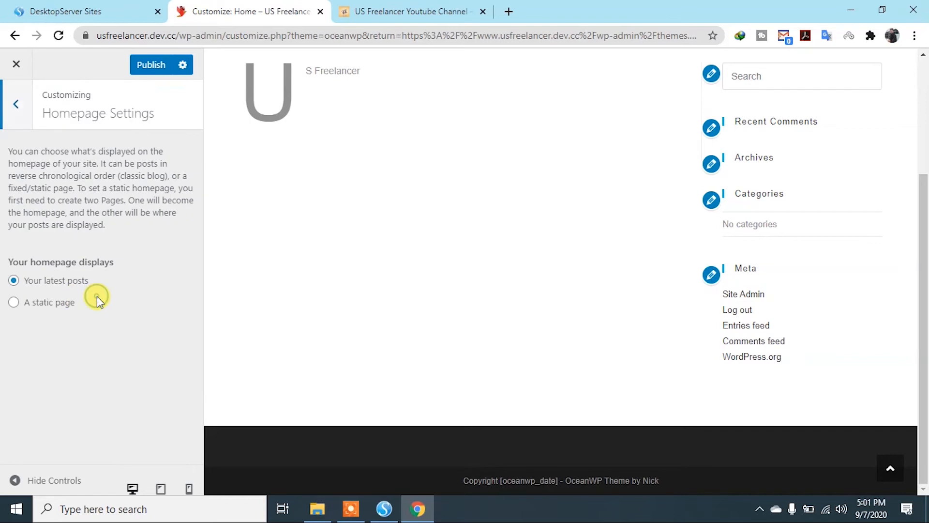
left_click(30, 309)
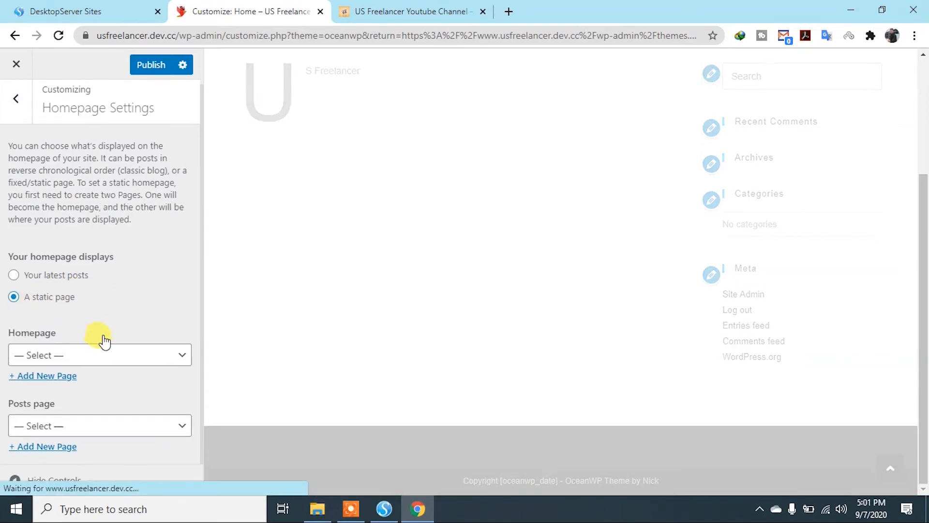
left_click(143, 361)
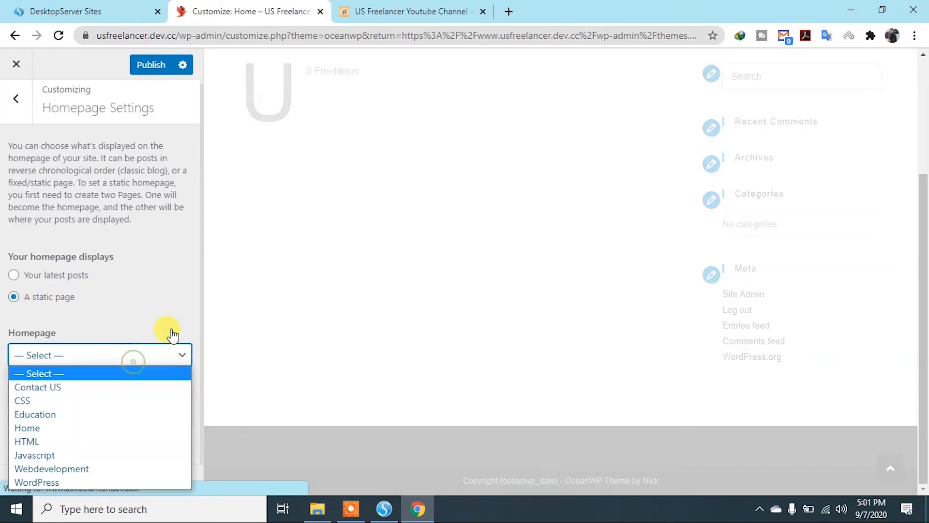
left_click(41, 427)
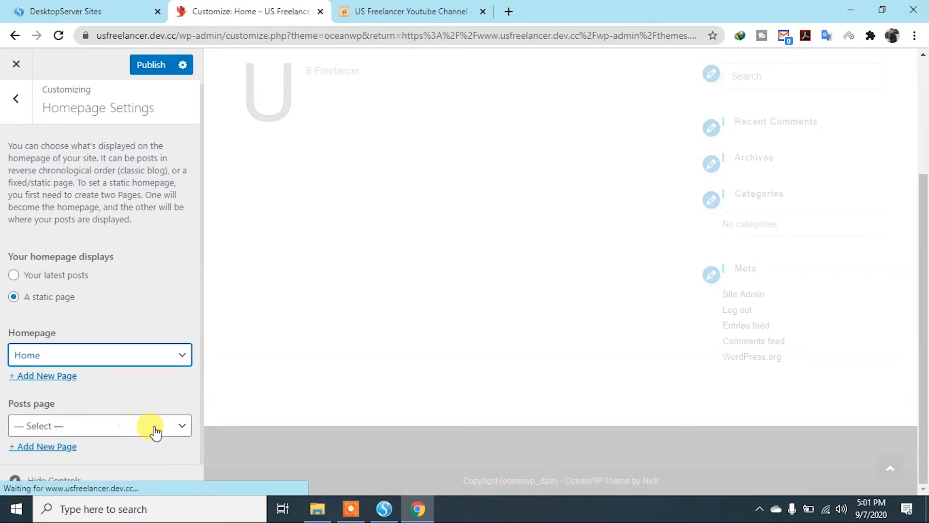
left_click(157, 429)
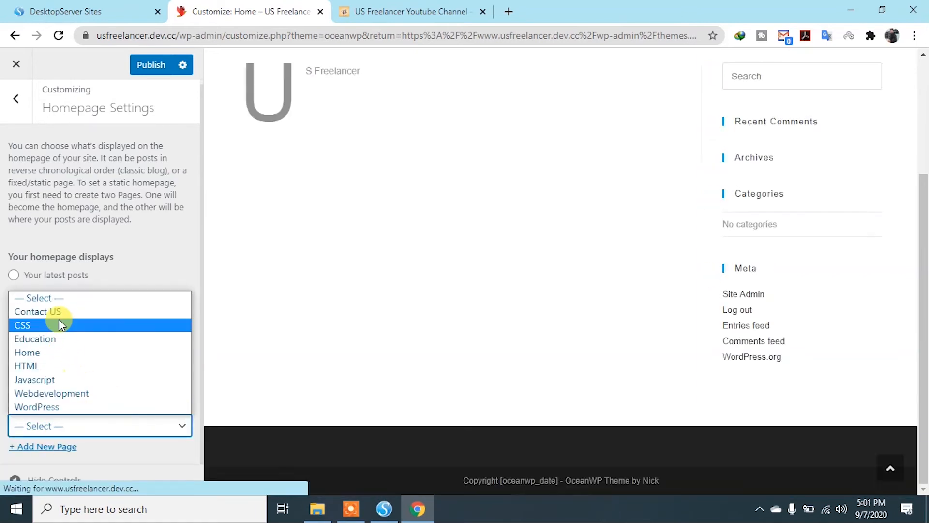
left_click(65, 394)
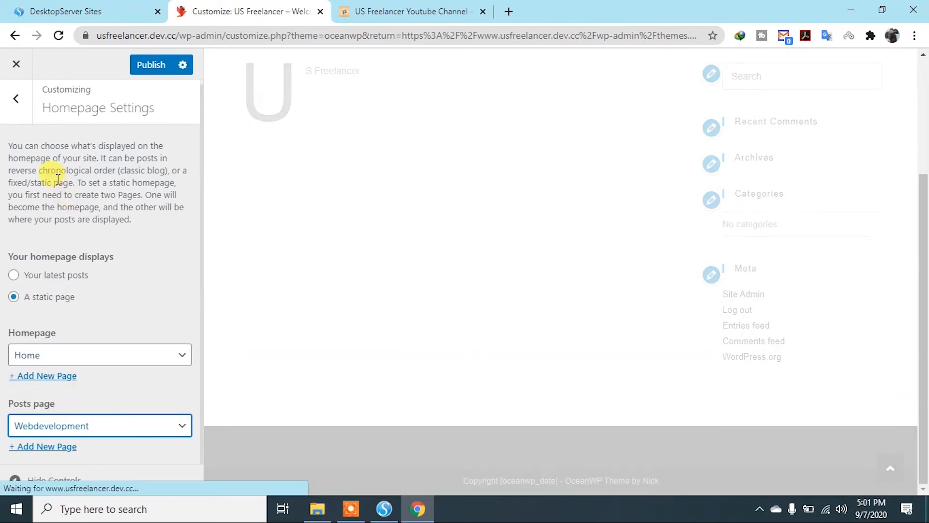
left_click(18, 97)
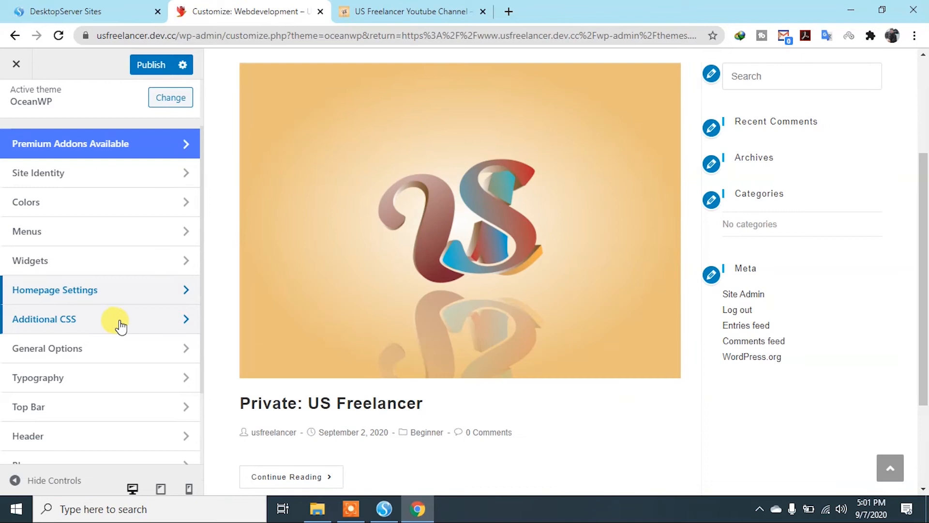
Review the Additional CSS section and its code editor without adding any code.
left_click(119, 326)
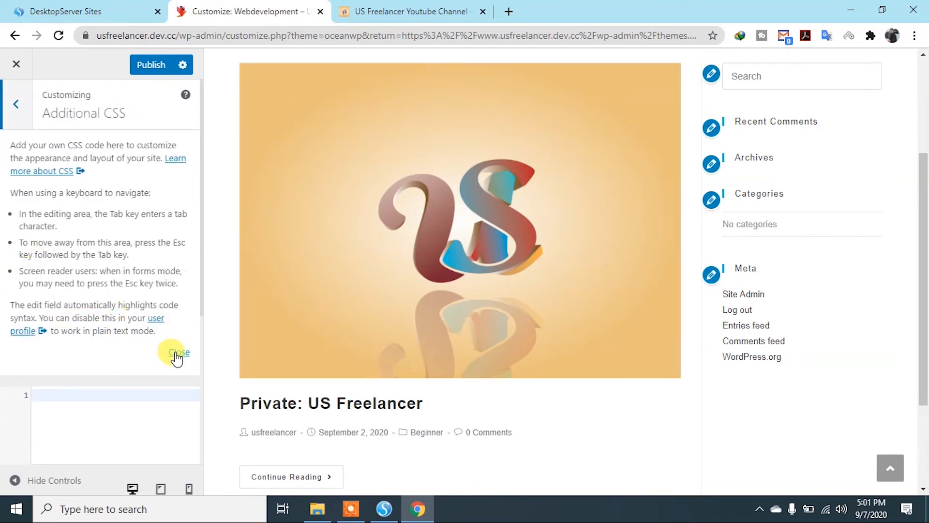
left_click(93, 380)
left_click(49, 410)
scroll(431, 445, "down", 3)
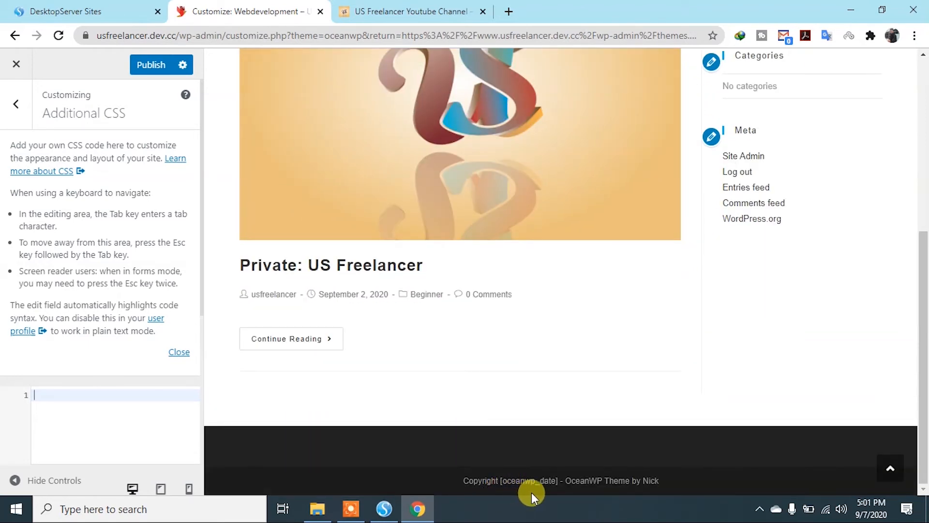
left_click(18, 104)
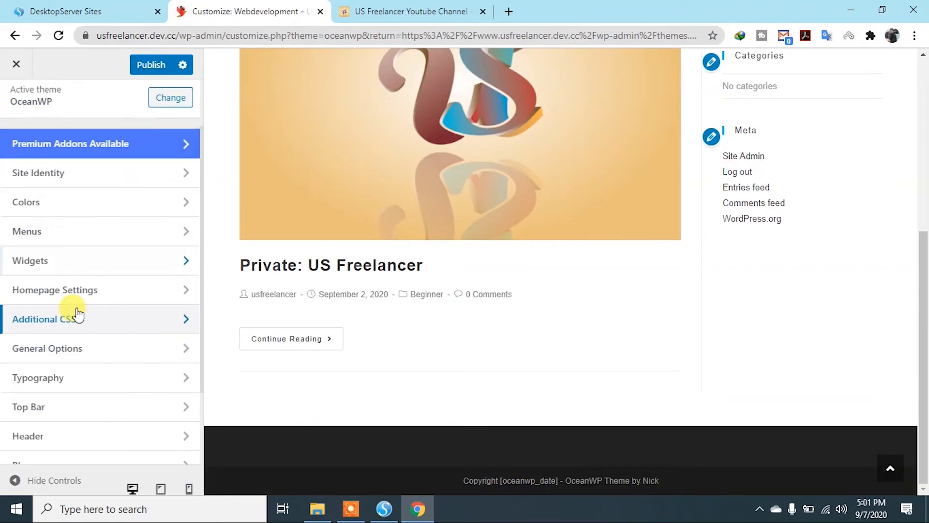
Review the General Styling settings within General Options, including the primary, hover and border colors.
left_click(159, 352)
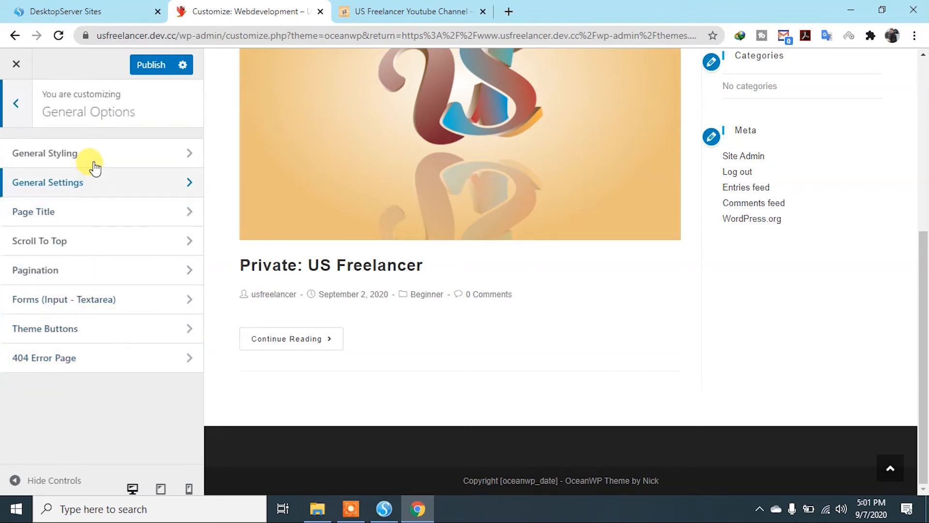
left_click(124, 160)
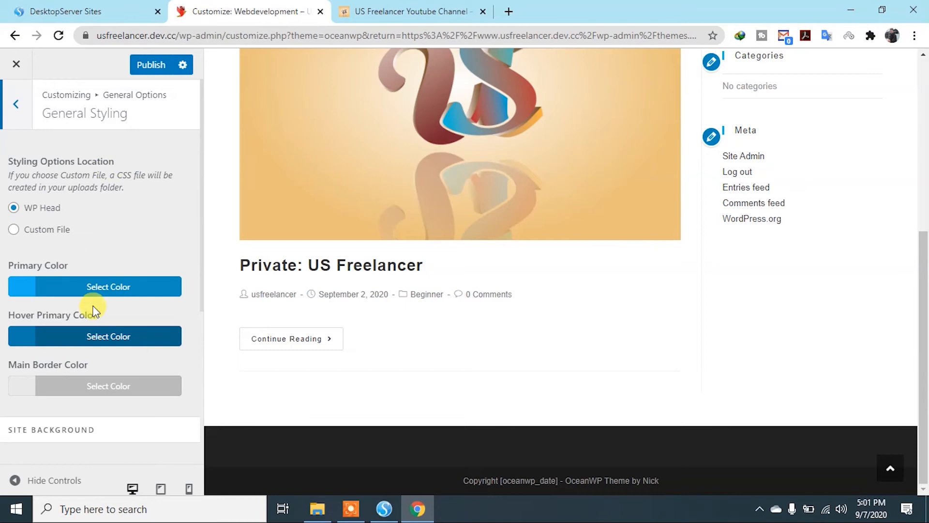
left_click(20, 112)
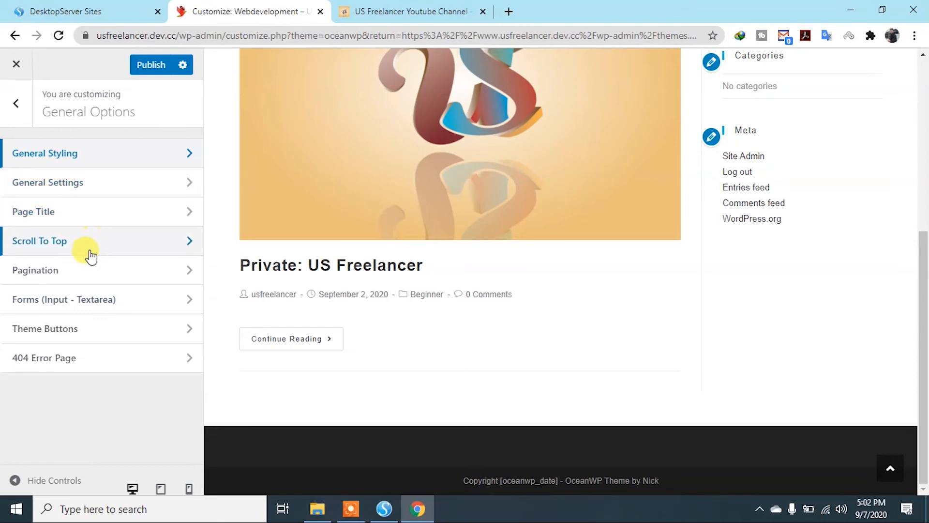
Review the Scroll To Top settings and test the scroll-up button at the end of the previewed page.
left_click(126, 249)
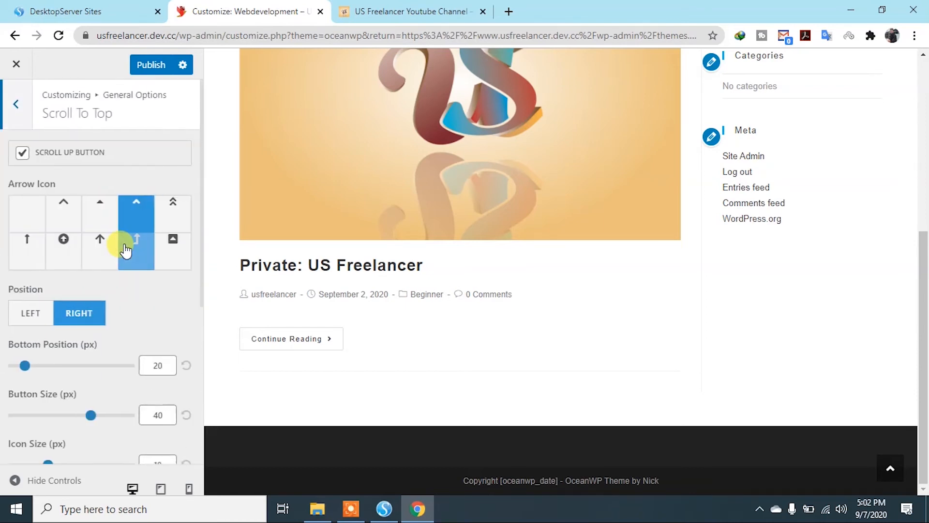
scroll(878, 341, "up", 5)
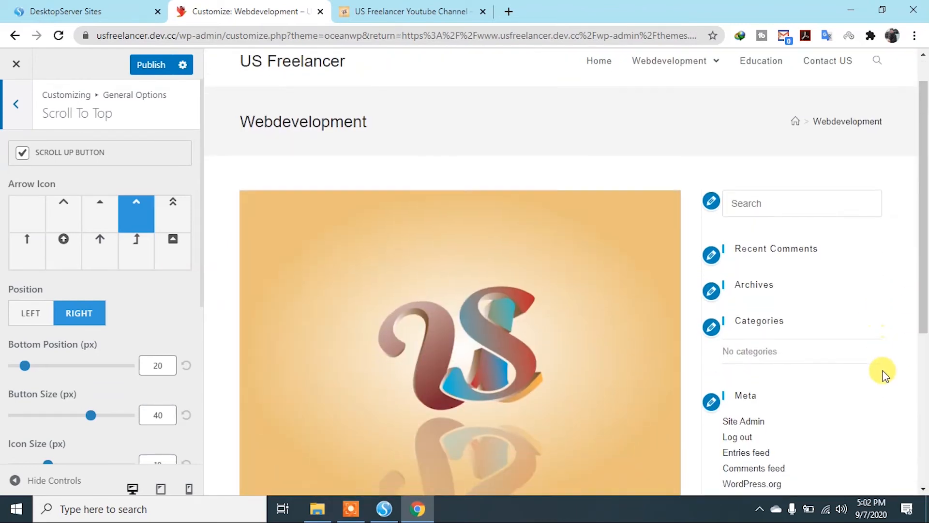
scroll(881, 382, "down", 5)
left_click(889, 469)
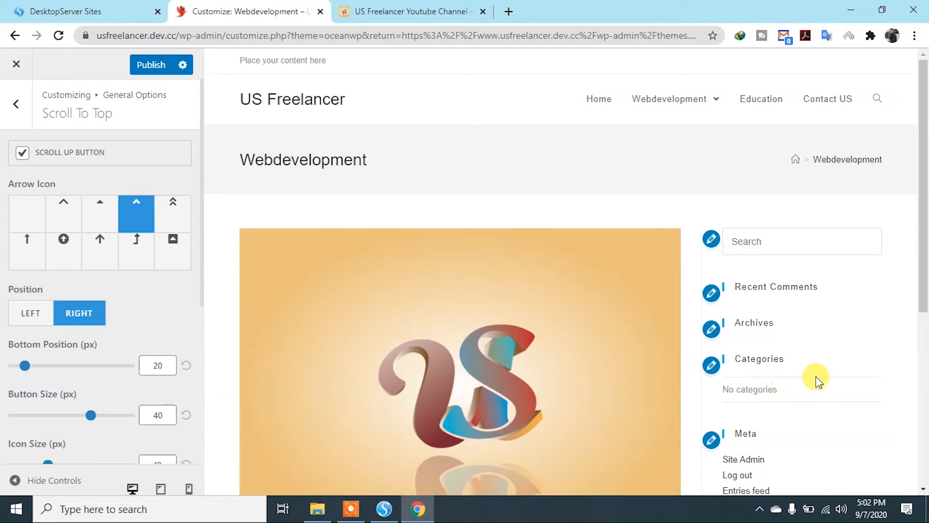
Set the scroll-up button's arrow icon to the double chevron and test the button at the end of the previewed page.
scroll(863, 400, "down", 5)
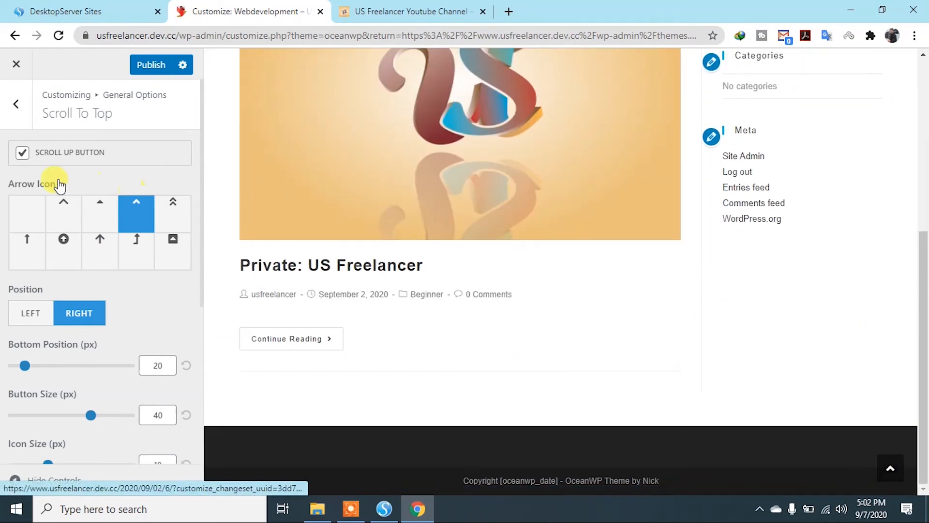
scroll(114, 262, "down", 4)
scroll(106, 256, "up", 4)
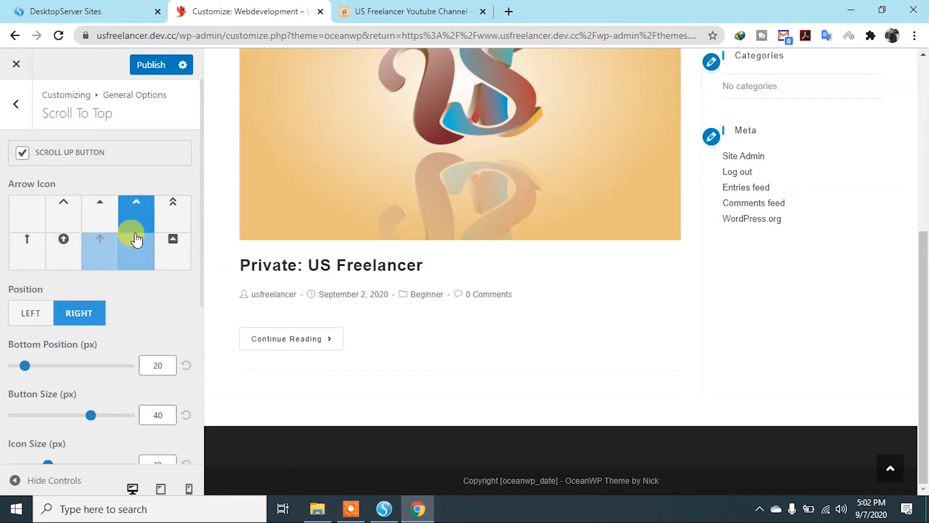
left_click(173, 209)
left_click(876, 469)
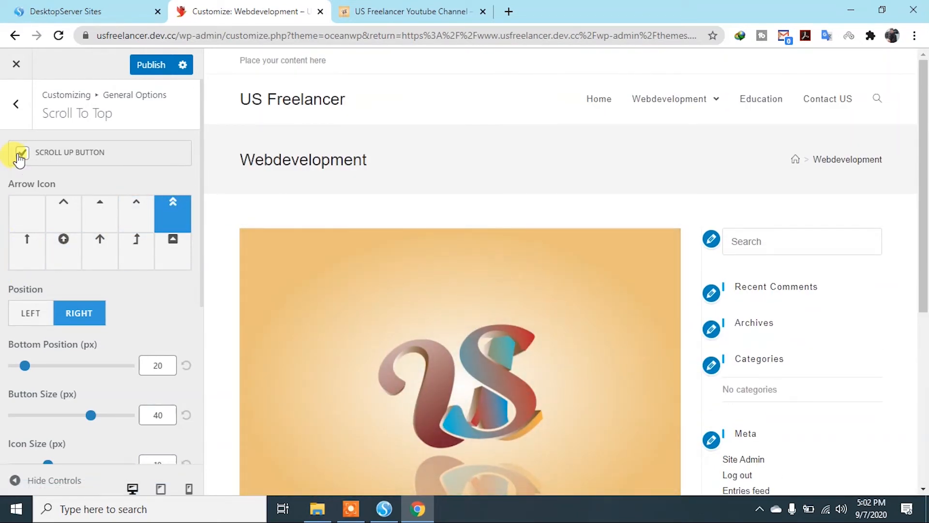
left_click(16, 104)
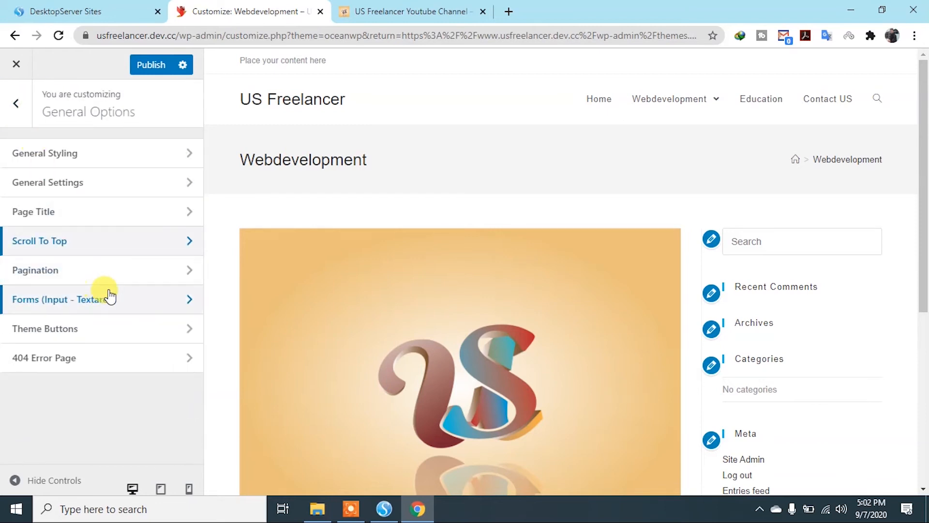
Review the Pagination and 404 Error Page settings within General Options.
left_click(184, 283)
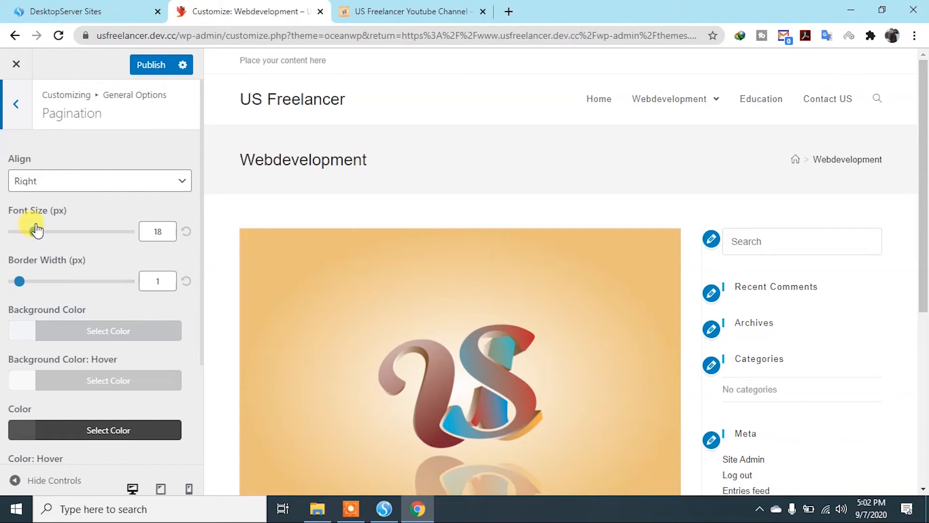
scroll(82, 378, "down", 3)
scroll(77, 346, "up", 3)
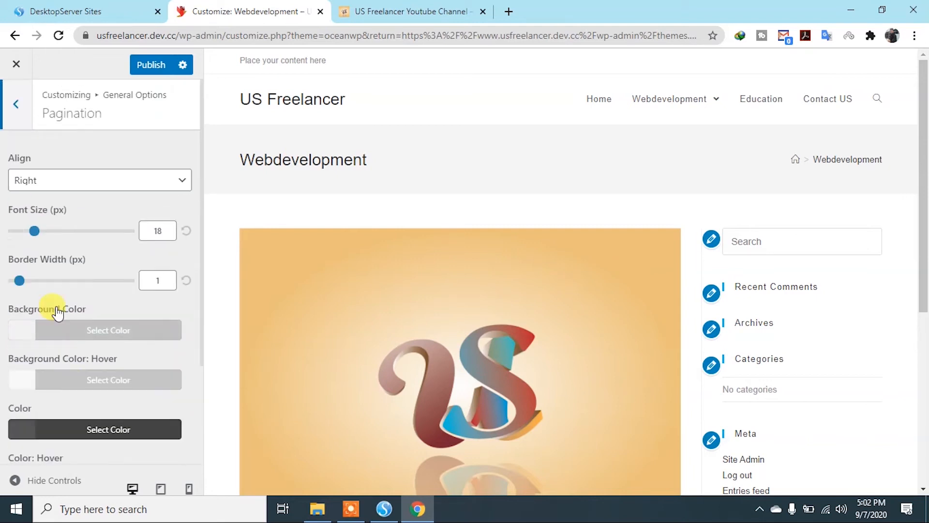
left_click(19, 103)
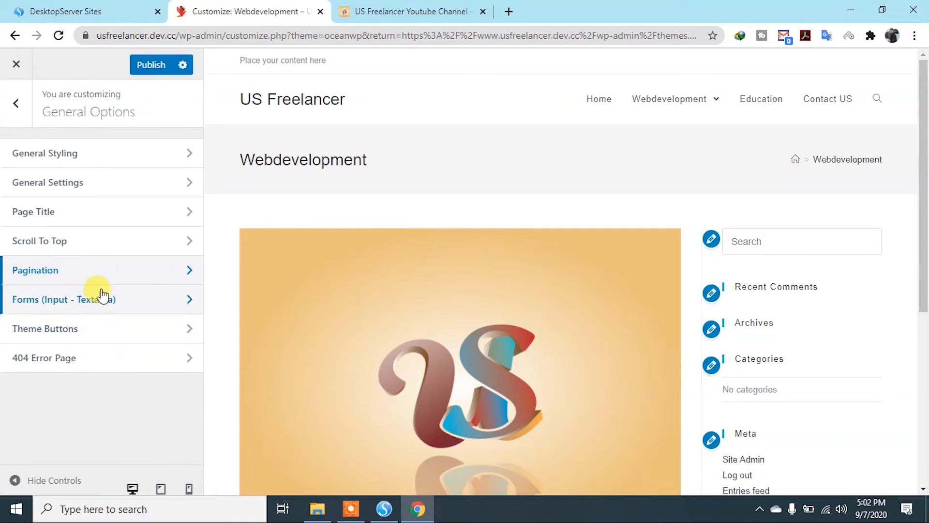
left_click(151, 362)
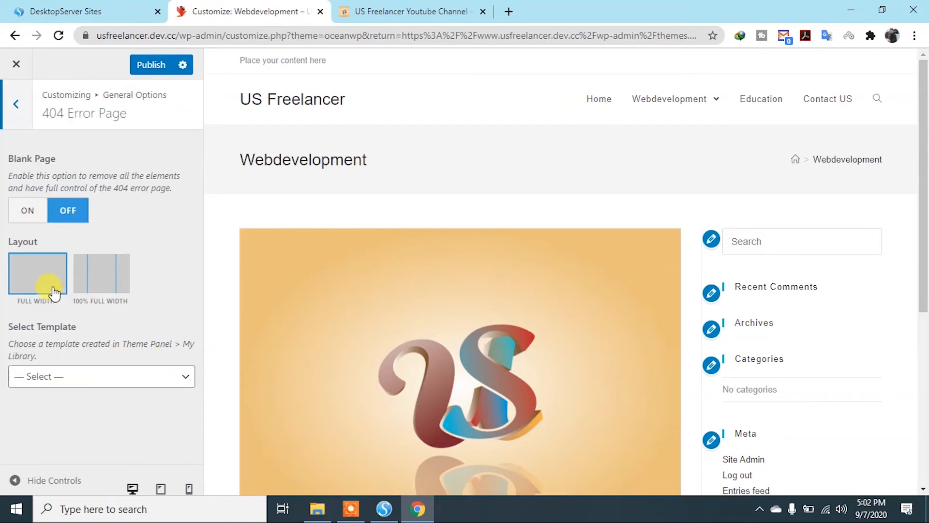
left_click(15, 111)
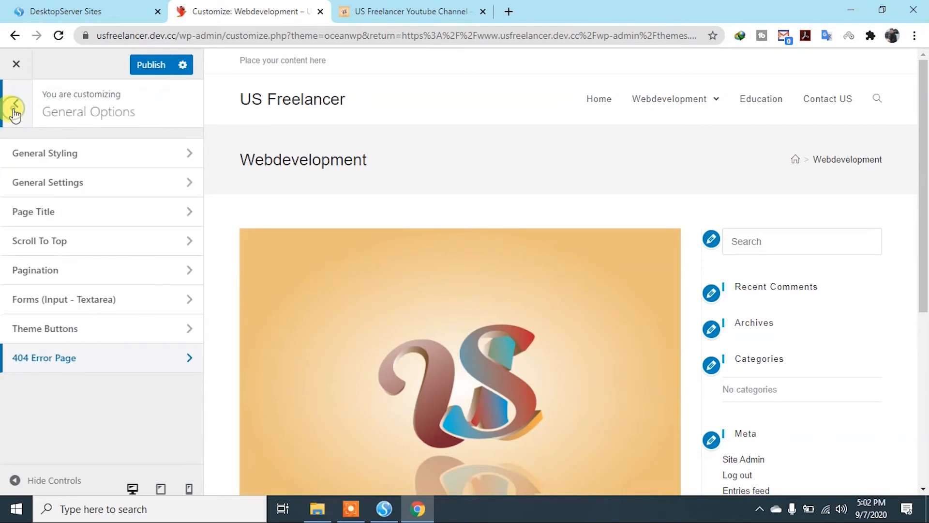
left_click(15, 111)
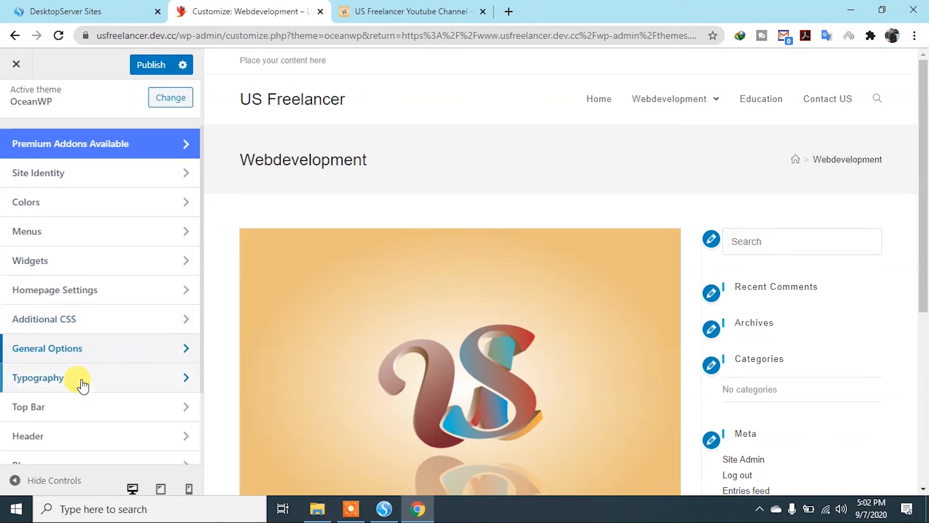
Review the All Headings typography settings, including font family, weight, style, line height and font color.
left_click(96, 381)
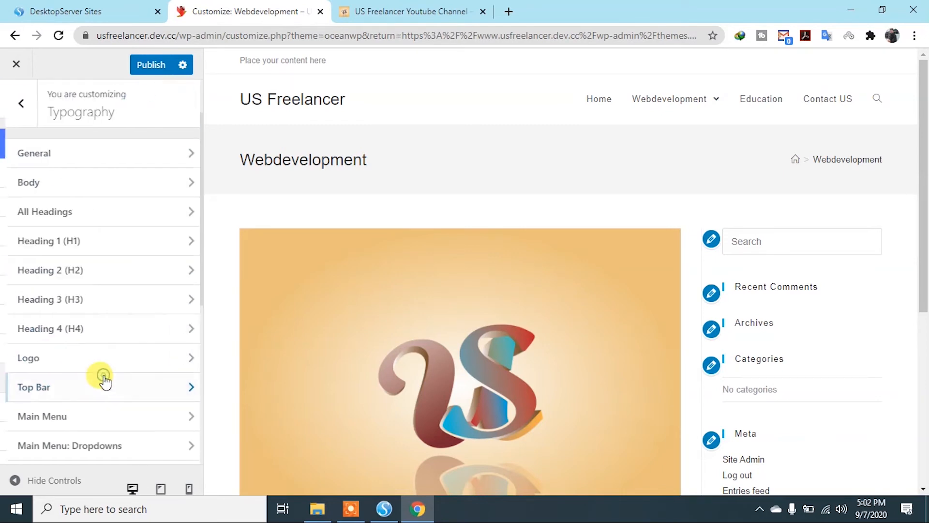
left_click(83, 212)
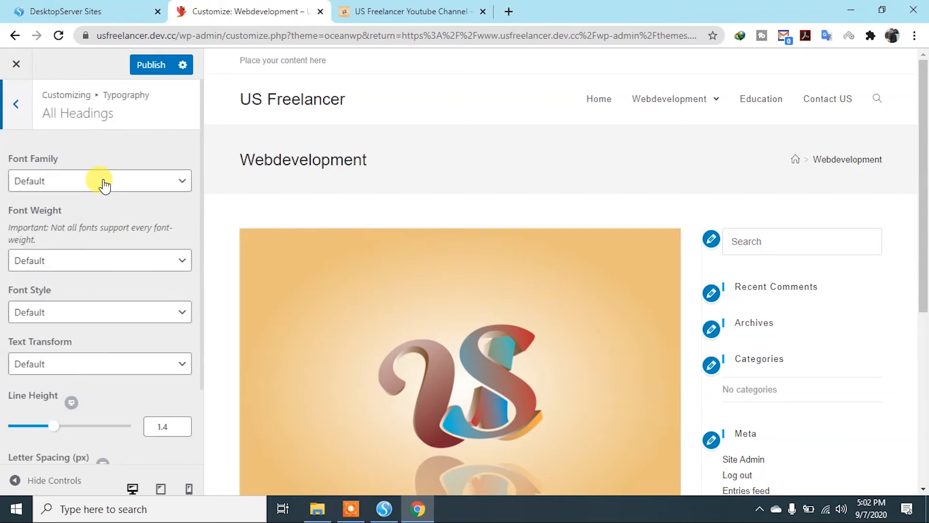
scroll(83, 346, "down", 2)
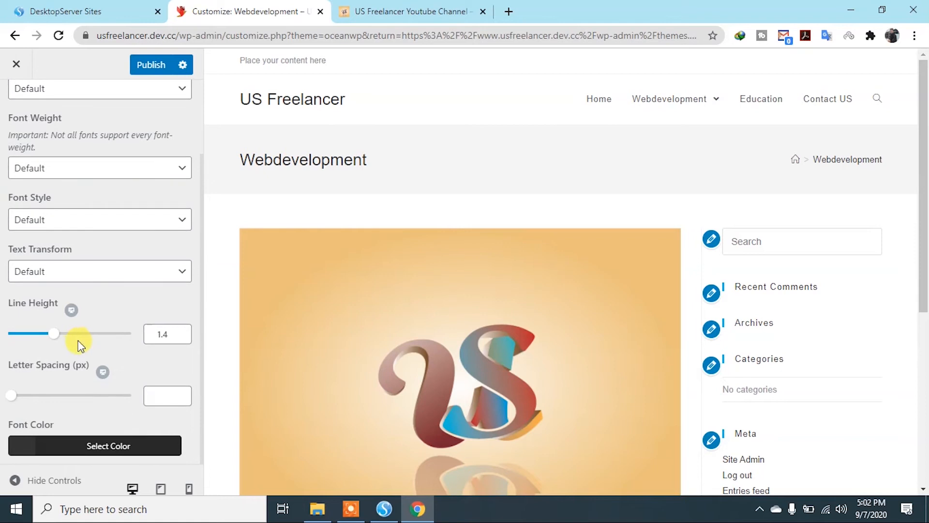
scroll(78, 343, "up", 2)
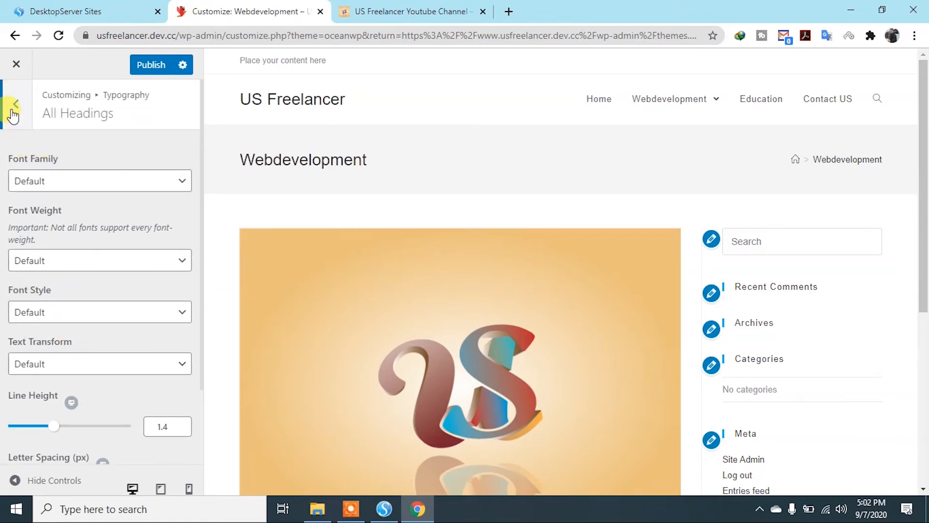
left_click(13, 116)
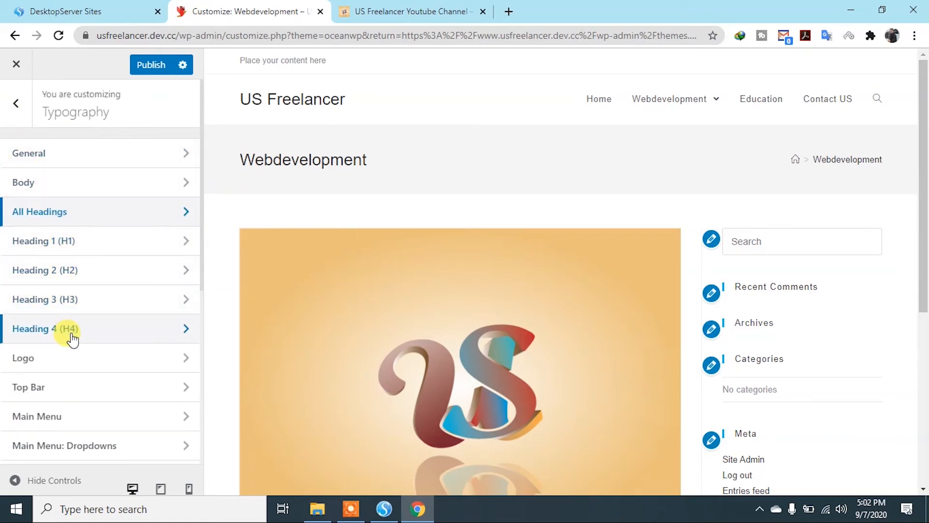
Review the Logo and Top Bar typography settings, including their font family, weight, style and size.
scroll(73, 341, "down", 2)
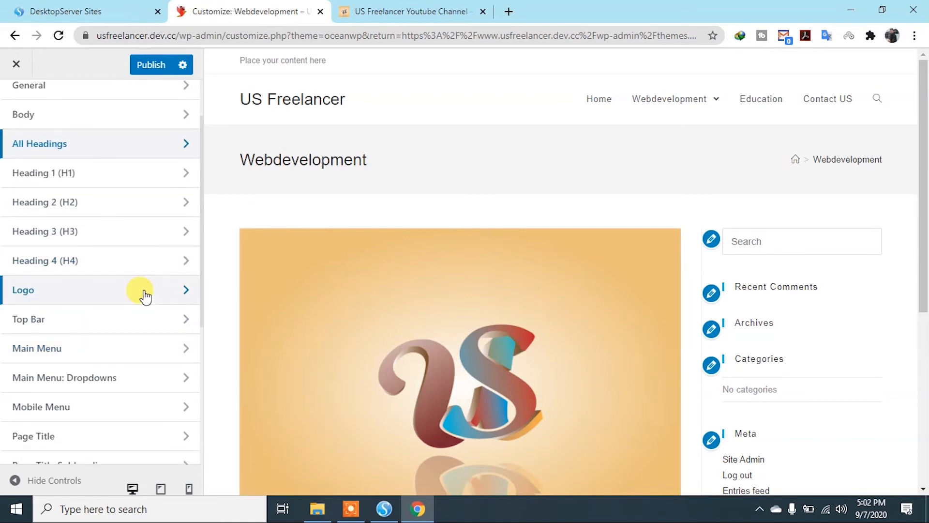
left_click(143, 293)
scroll(85, 242, "down", 3)
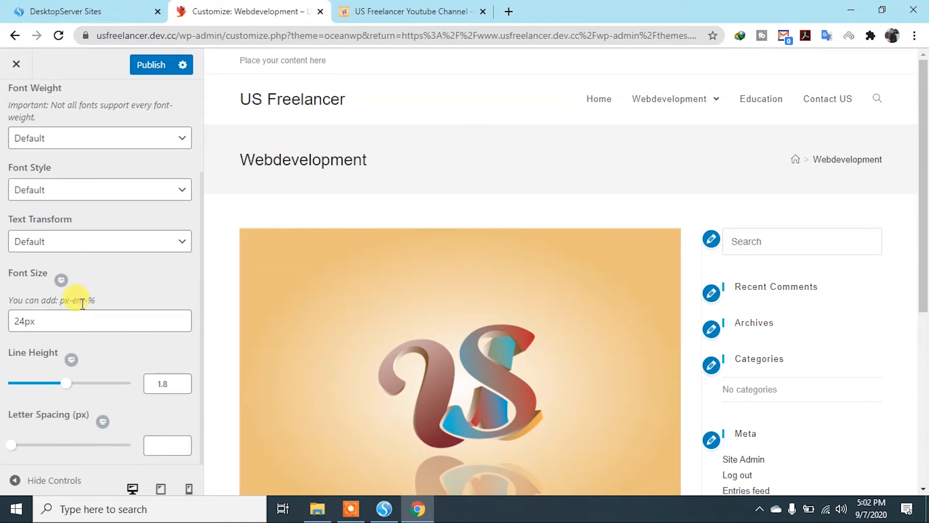
scroll(83, 382, "up", 3)
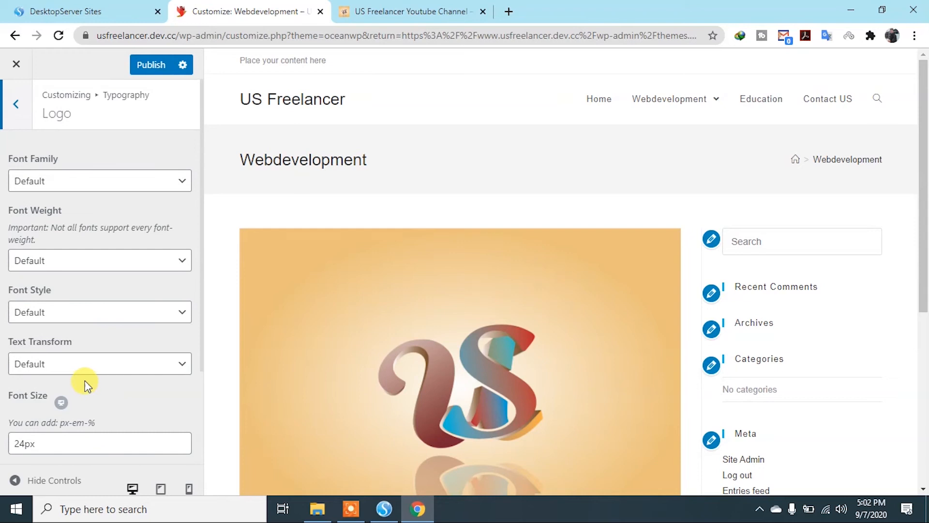
left_click(19, 124)
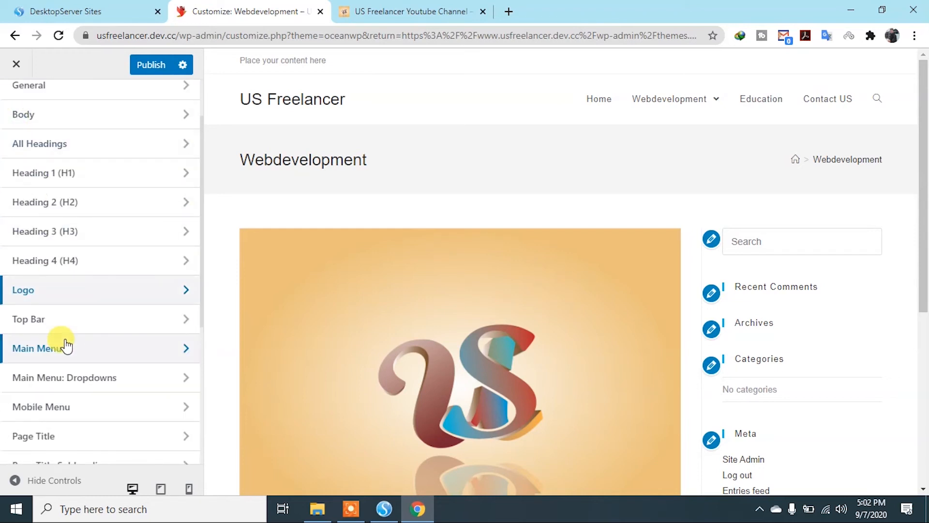
left_click(134, 329)
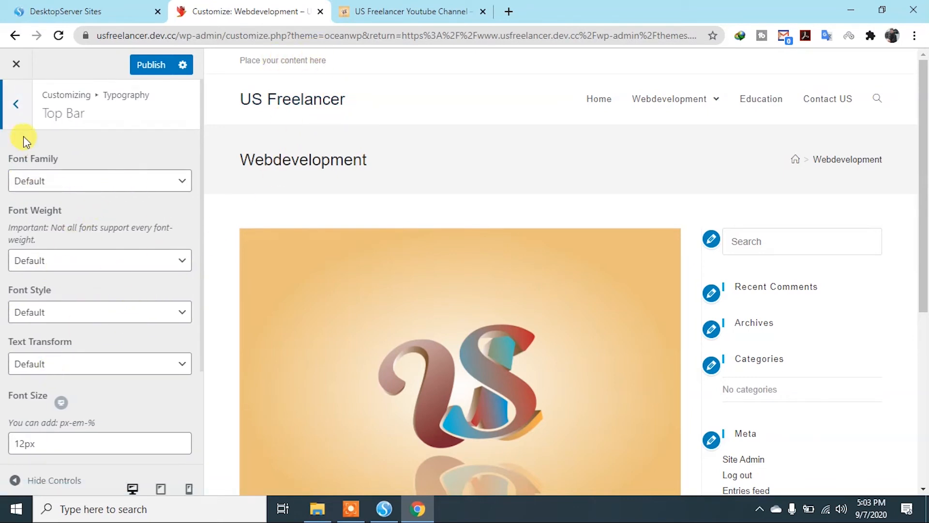
left_click(22, 113)
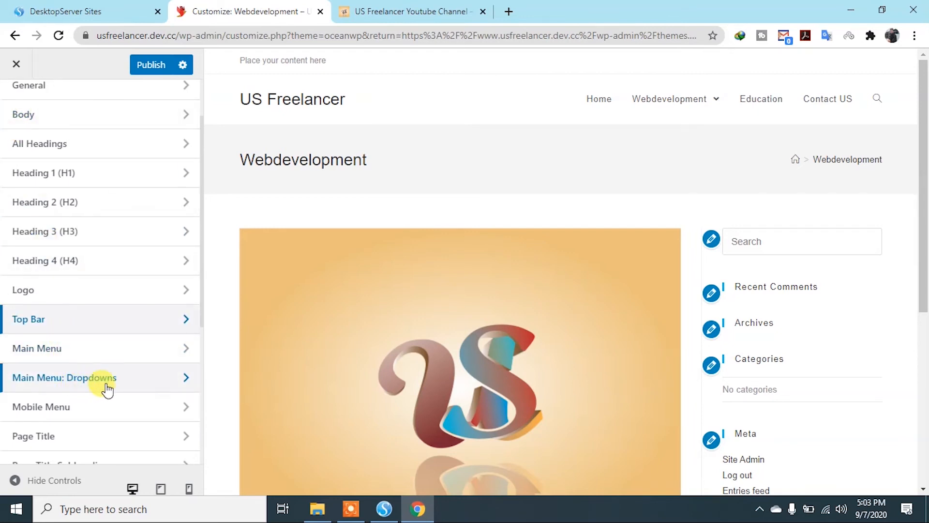
Set the Footer Copyright typography's font size to 24px.
scroll(87, 396, "down", 5)
left_click(79, 428)
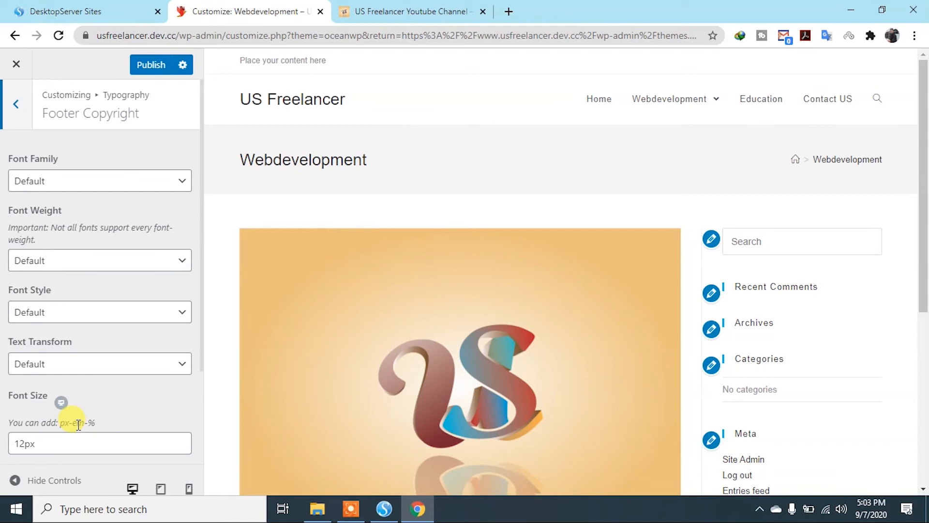
scroll(512, 417, "down", 6)
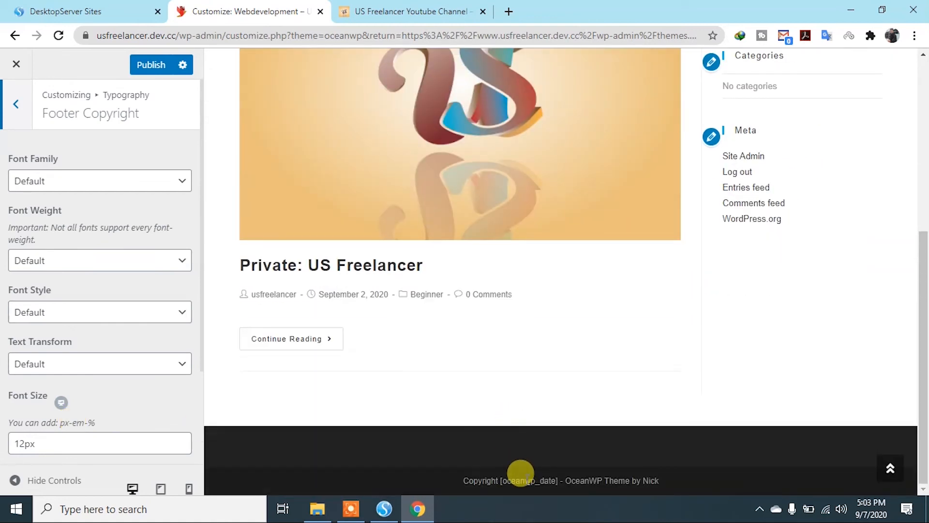
scroll(53, 368, "down", 3)
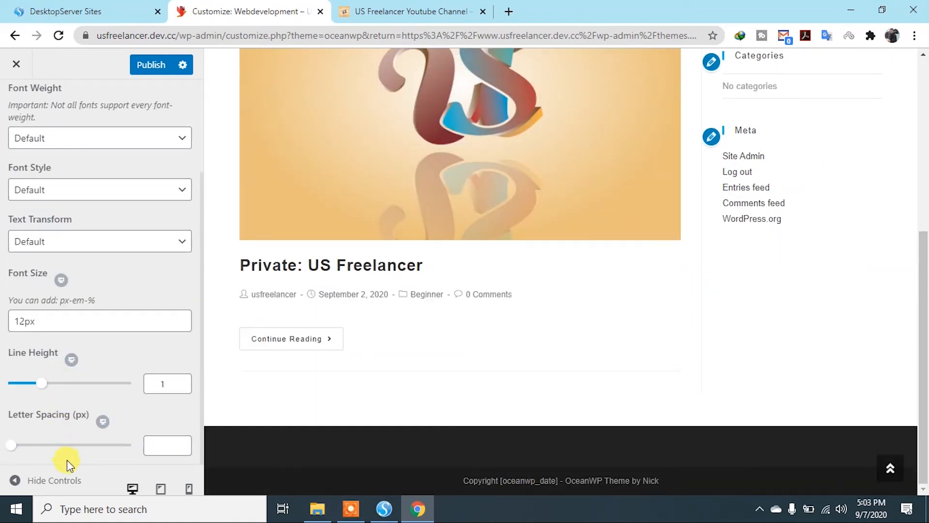
scroll(69, 353, "up", 3)
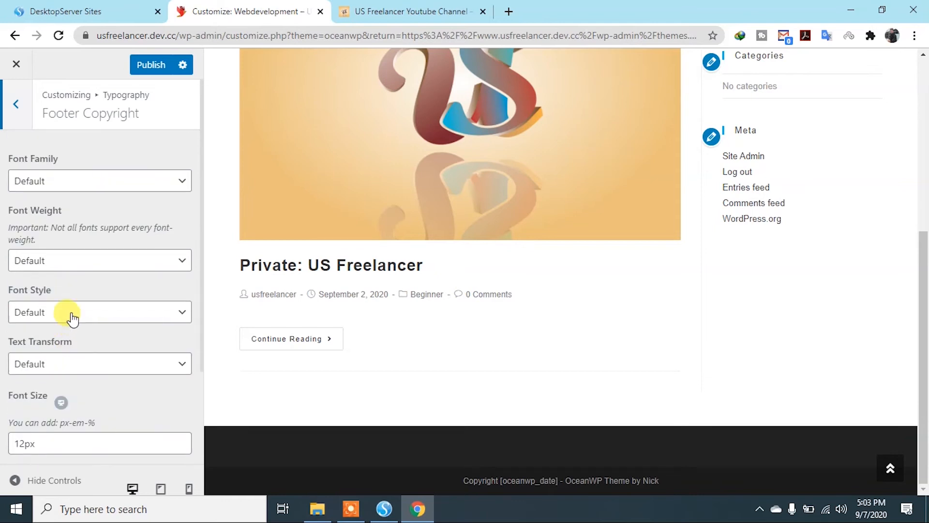
scroll(83, 390, "down", 3)
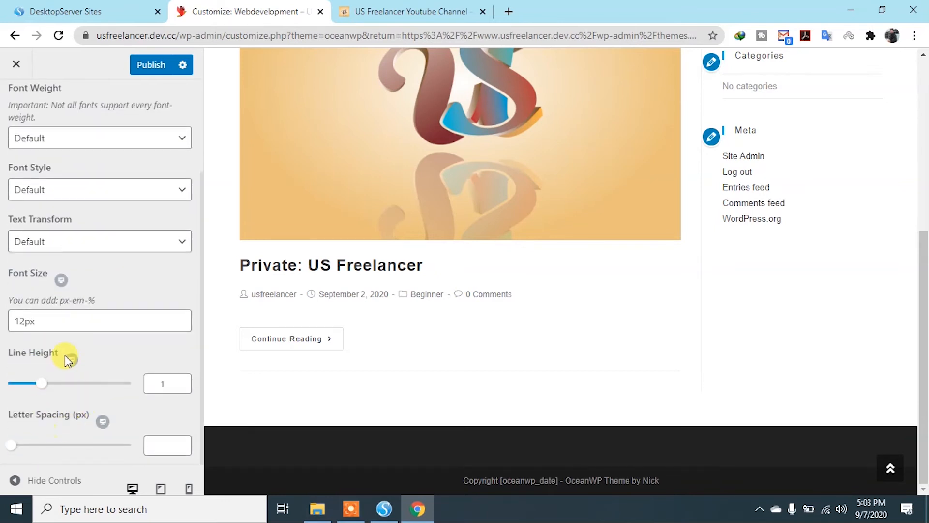
mouse_move(40, 395)
left_mouse_down()
mouse_move(67, 394)
mouse_move(39, 389)
left_mouse_up()
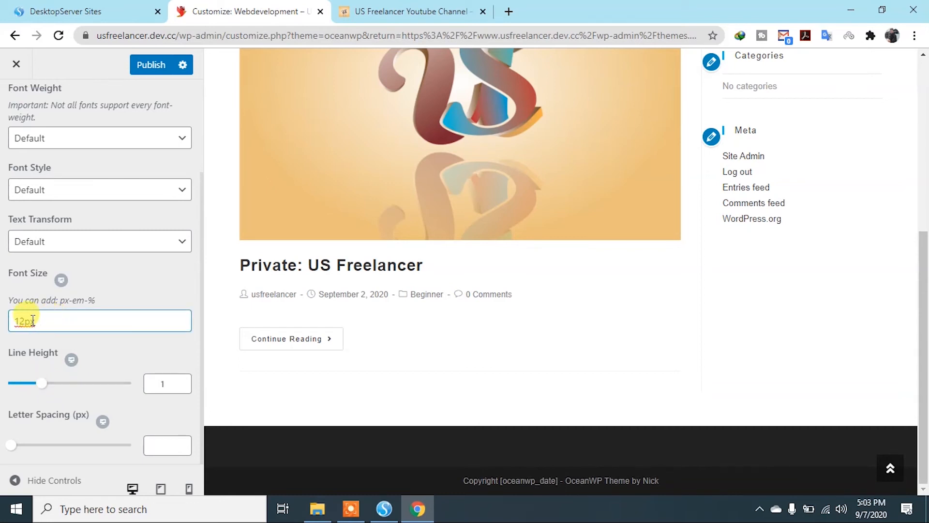
key("BackSpace")
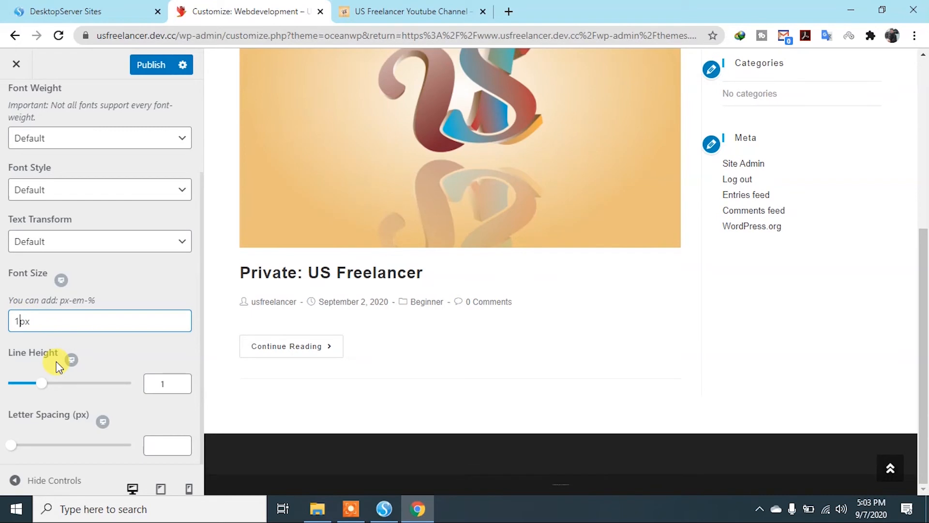
key("BackSpace")
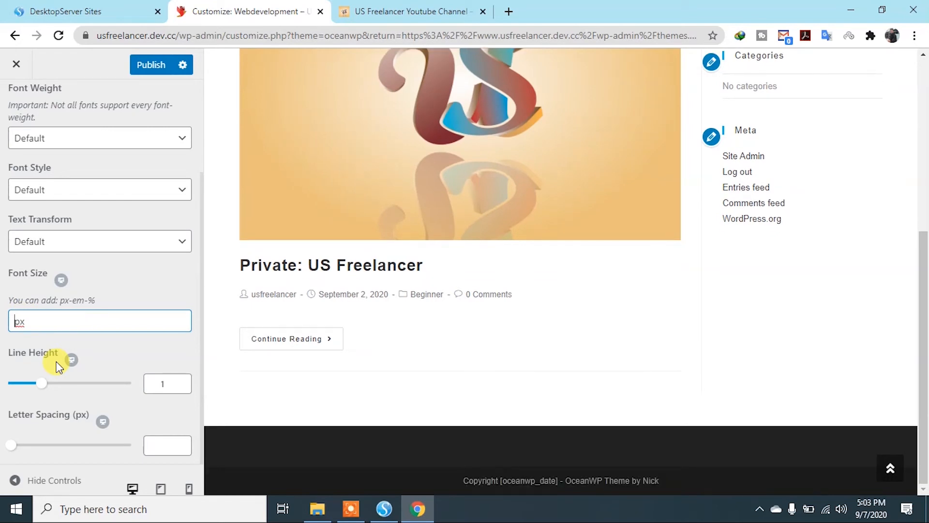
type("2")
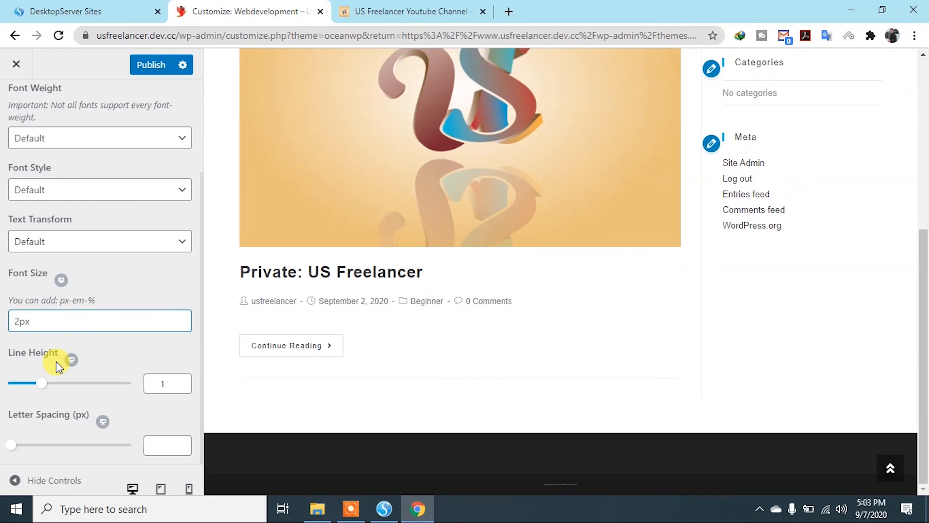
type("4")
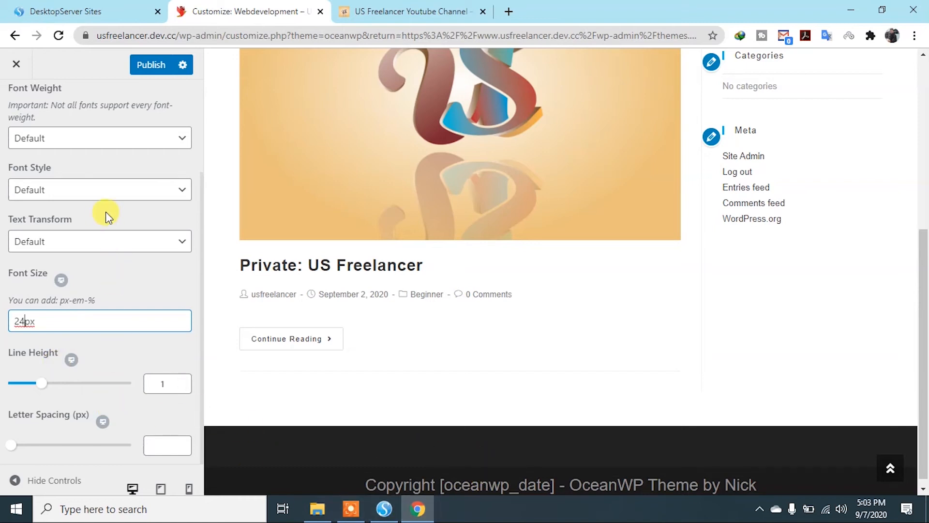
Review the Footer Copyright font weight, style and family options without changing them, and return to the Typography sections.
scroll(106, 211, "up", 1)
left_click(135, 213)
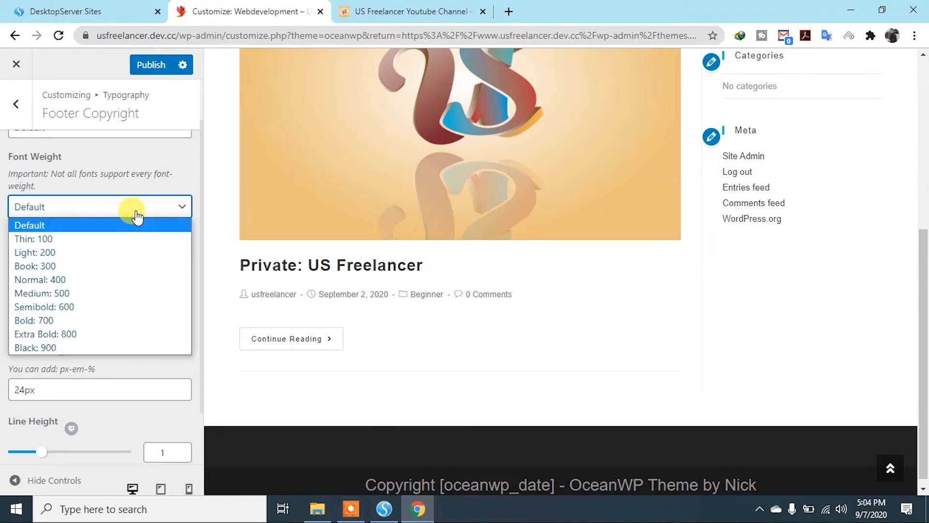
left_click(137, 216)
left_click(103, 253)
left_click(109, 259)
scroll(123, 174, "up", 1)
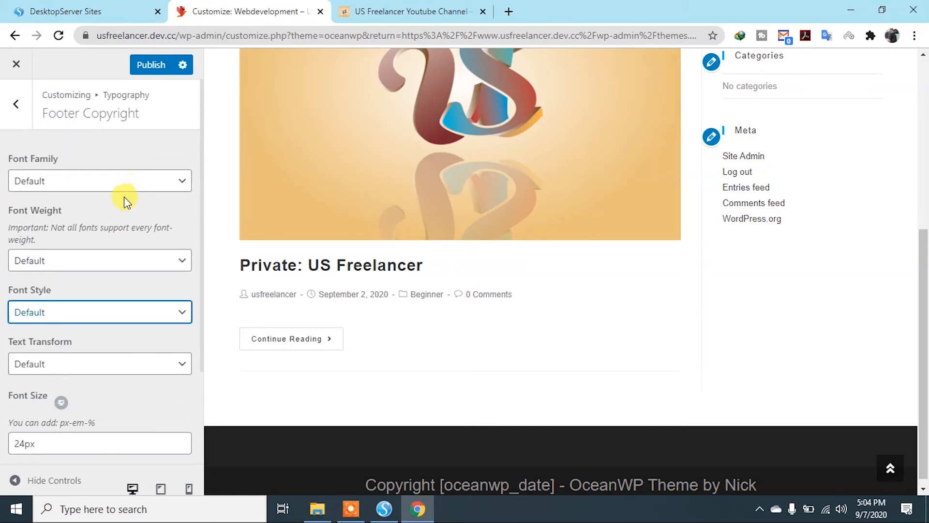
left_click(127, 185)
left_click(124, 183)
scroll(118, 345, "down", 2)
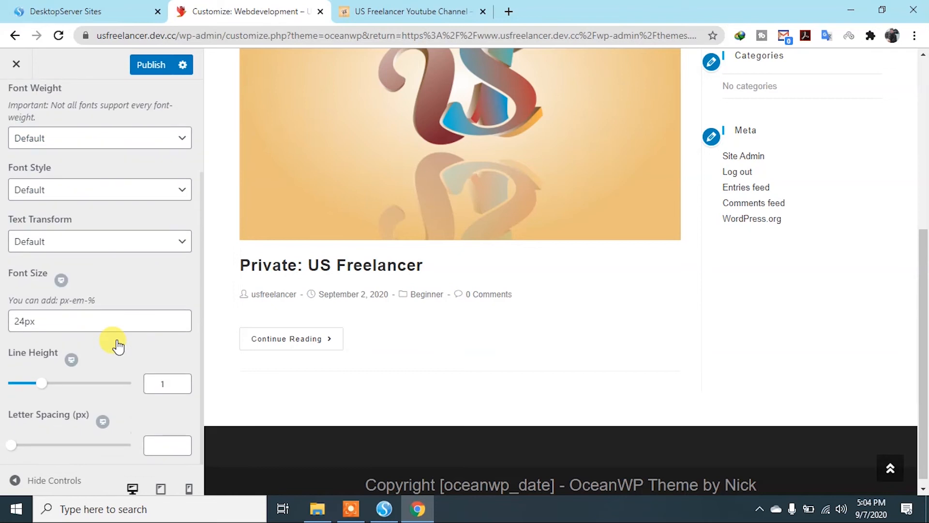
scroll(21, 106, "up", 2)
left_click(16, 103)
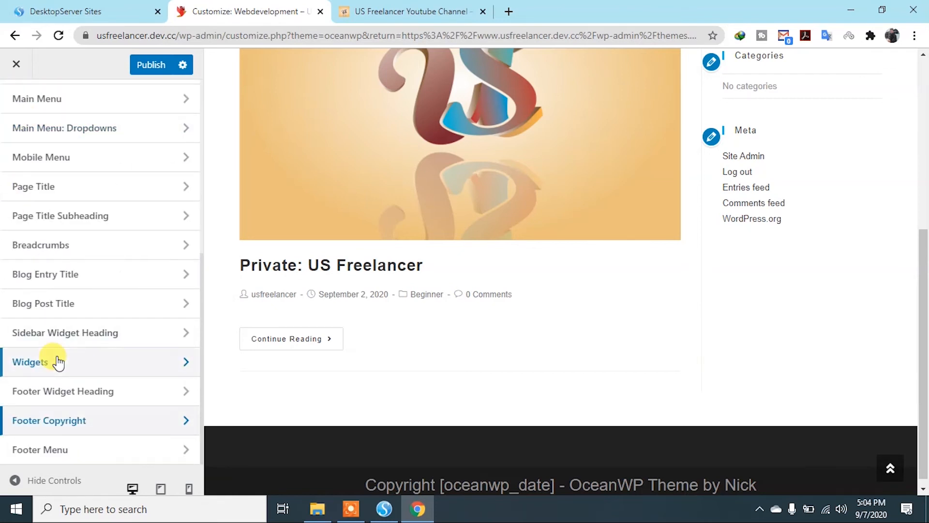
Enable the Social Menu in the Header customization settings.
scroll(92, 408, "down", 2)
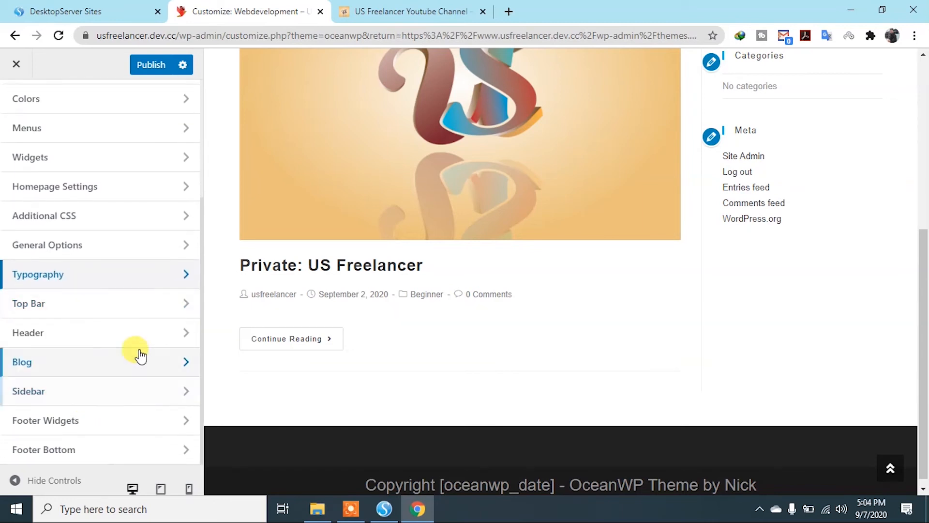
left_click(174, 334)
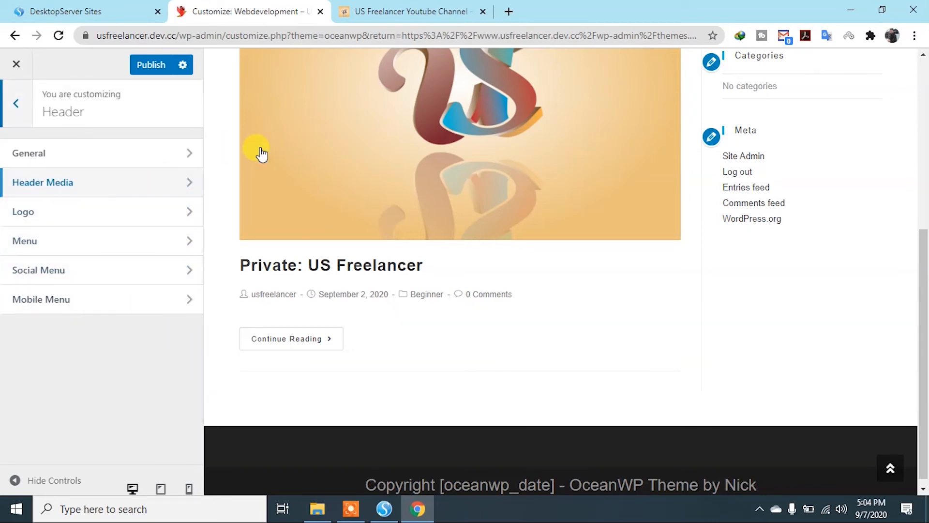
scroll(518, 151, "up", 6)
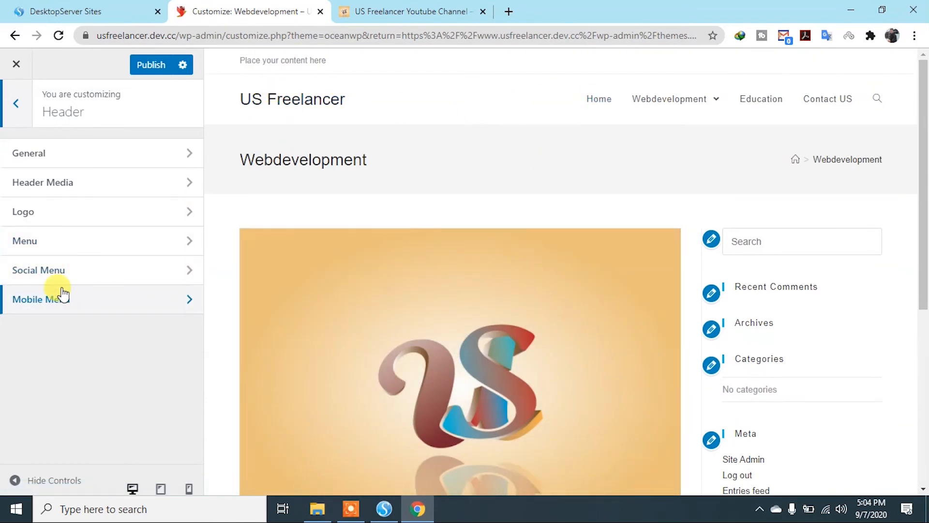
left_click(84, 274)
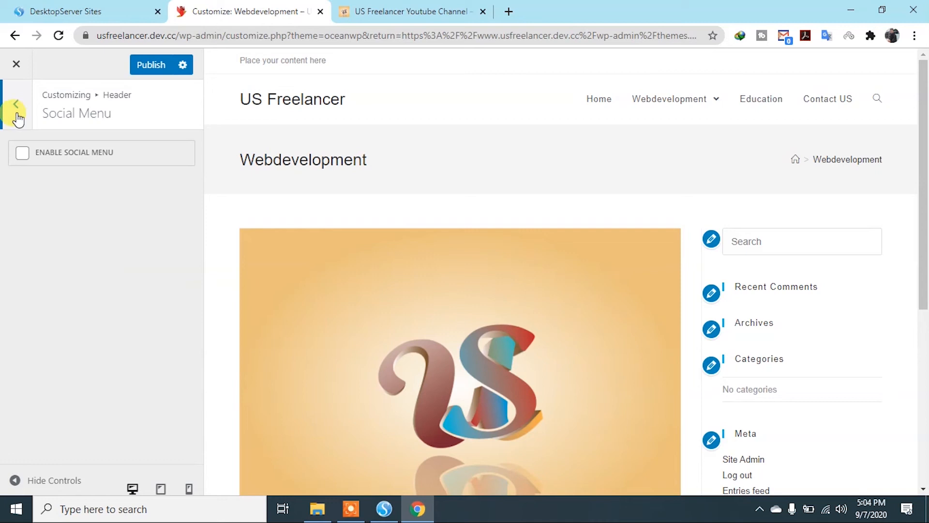
left_click(21, 154)
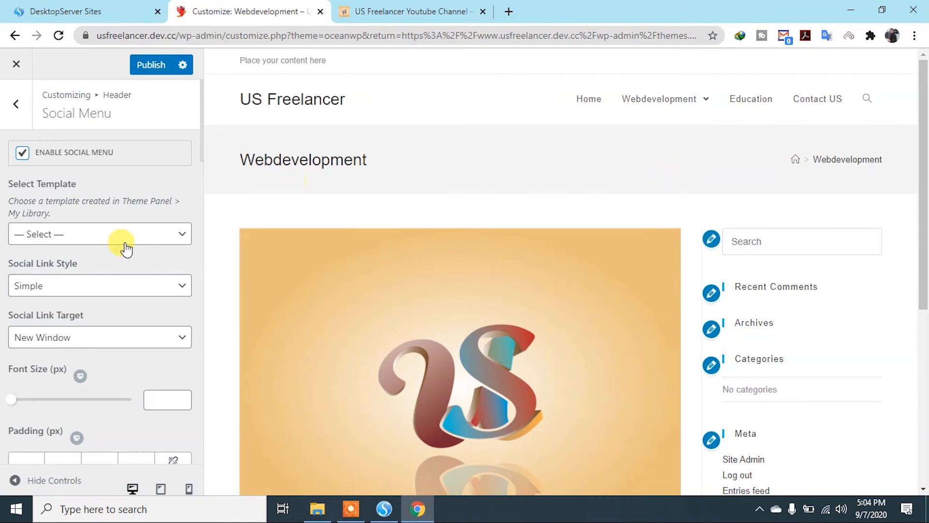
Review the Social Menu's template, link style and link target options, leaving the selections as they are.
left_click(76, 235)
left_click(102, 234)
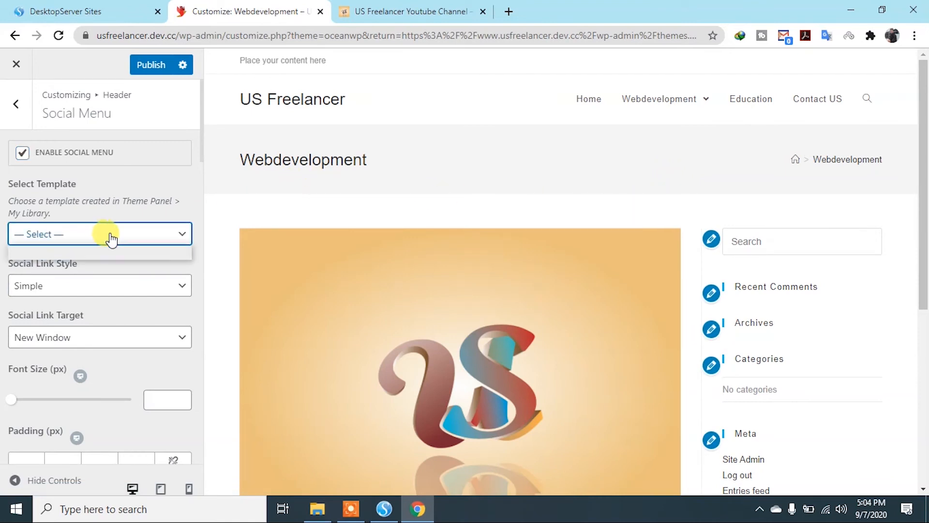
left_click(116, 293)
left_click(117, 294)
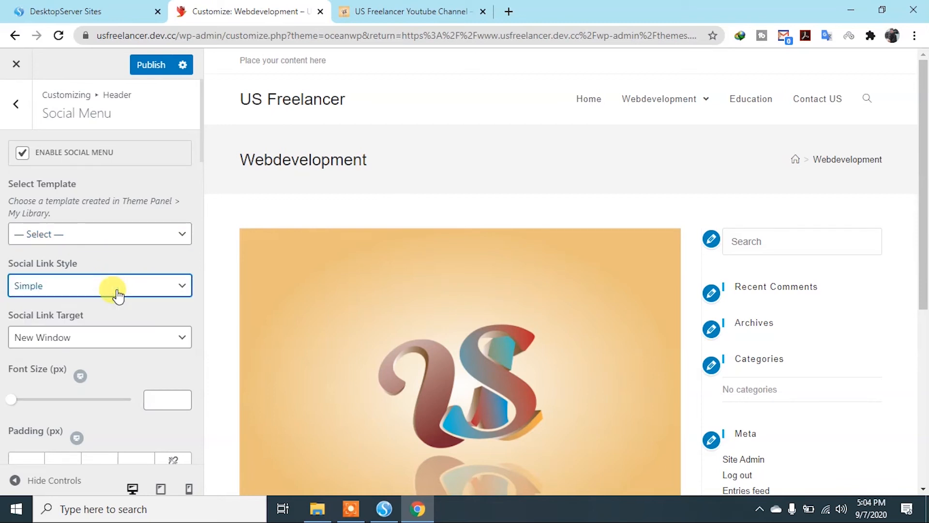
left_click(115, 339)
left_click(116, 342)
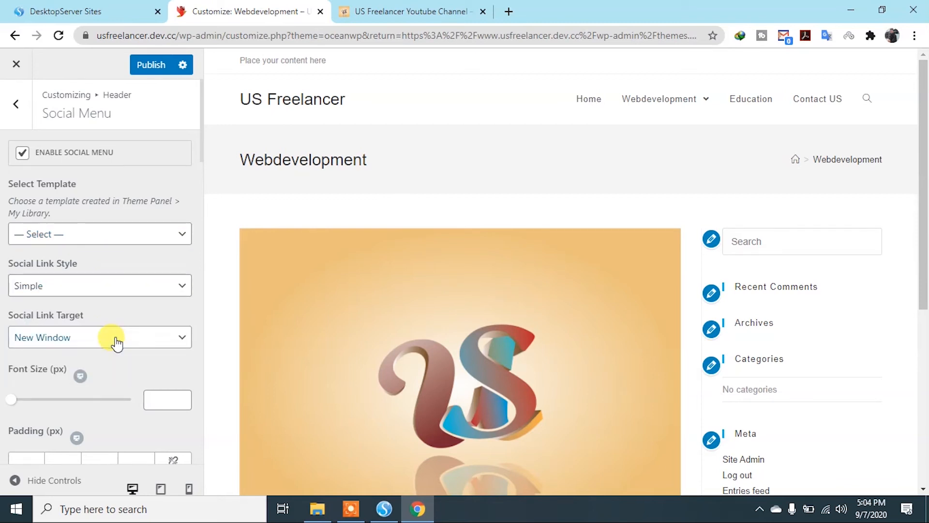
Examine the Social Menu's spacing, border radius, color and social profile fields, including Twitter and Facebook.
scroll(119, 366, "down", 6)
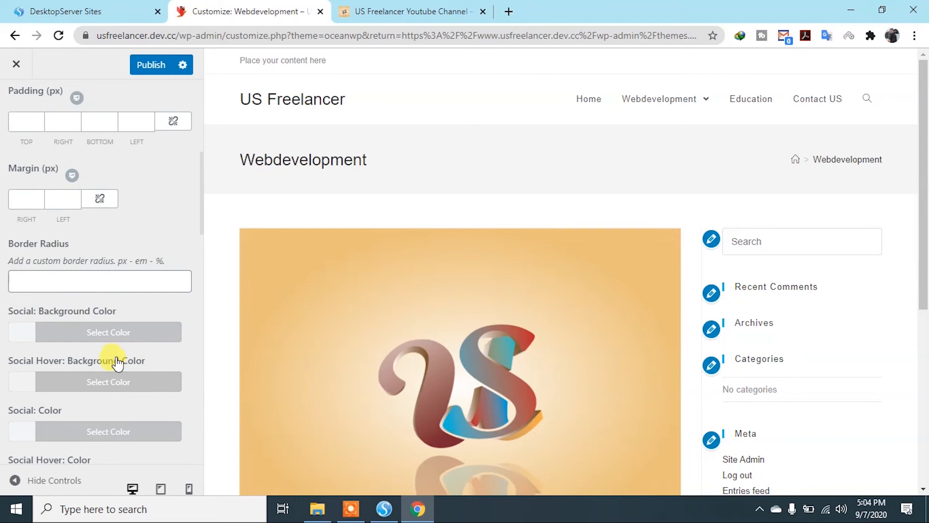
scroll(119, 366, "down", 12)
scroll(117, 358, "down", 4)
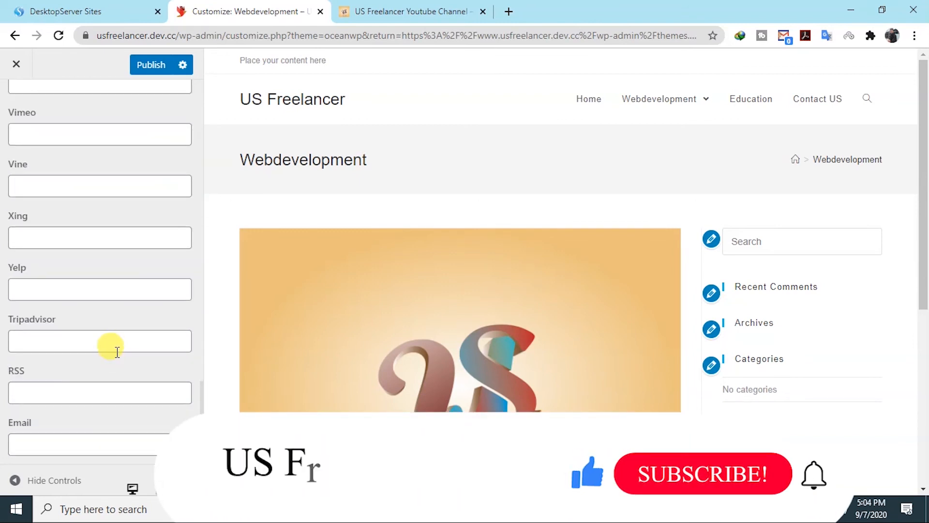
scroll(117, 358, "up", 12)
scroll(116, 357, "down", 4)
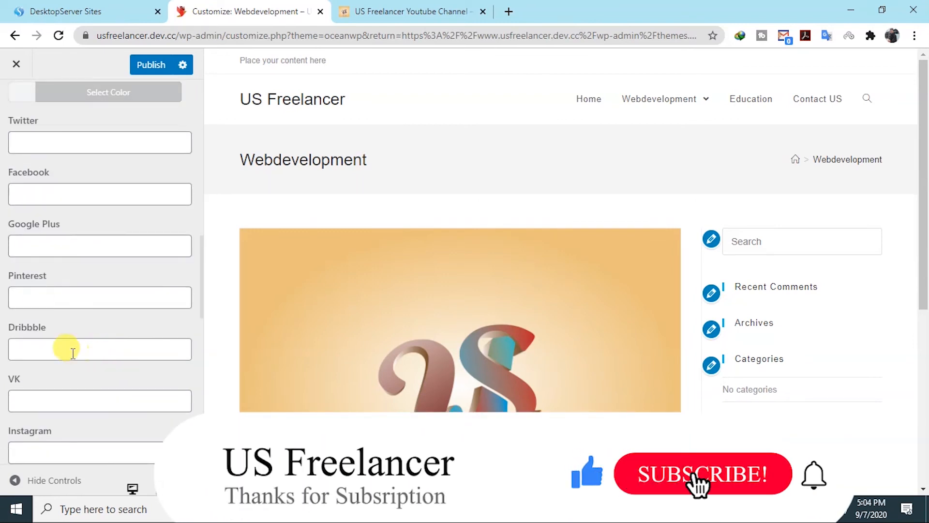
scroll(41, 225, "up", 2)
left_click(56, 212)
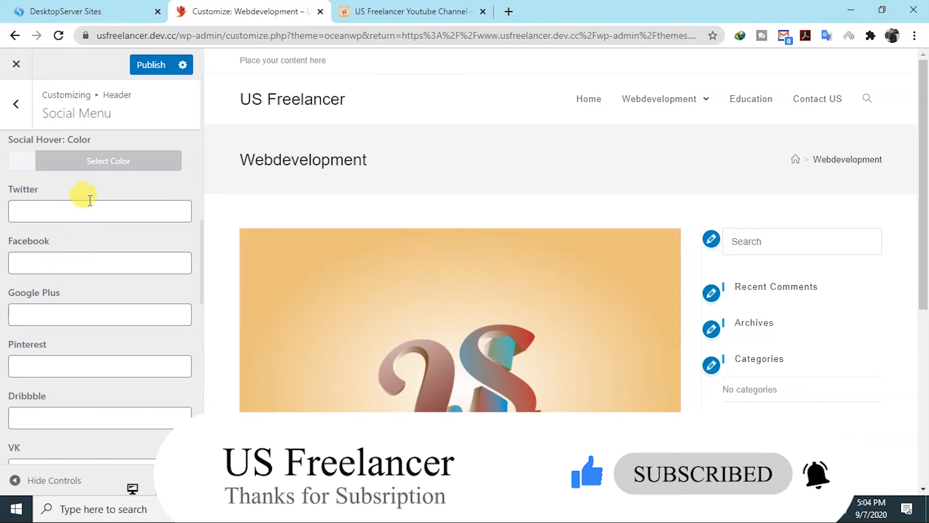
scroll(87, 199, "up", 10)
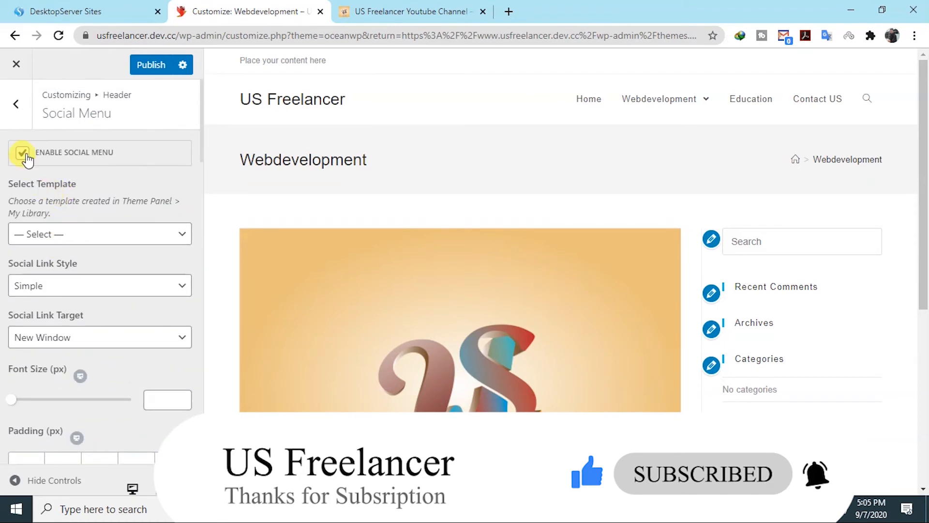
Disable the Social Menu and return to the main customization sections.
left_click(23, 154)
left_click(16, 104)
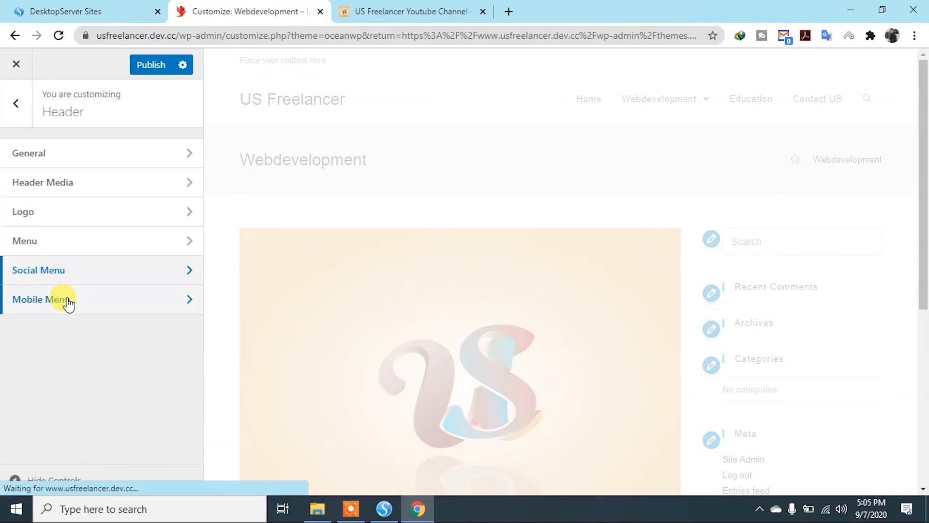
left_click(18, 103)
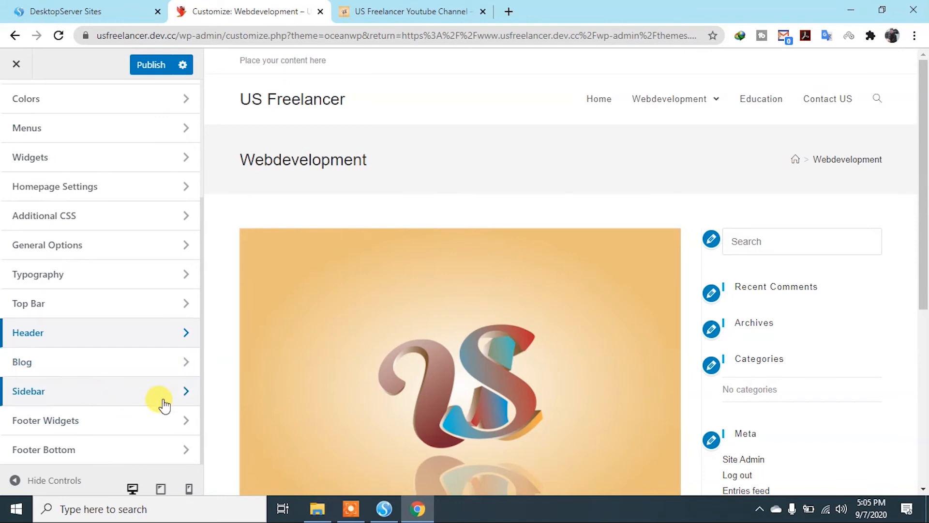
Review the Sidebar background, padding, widget and title settings, and return to the main customization sections.
left_click(186, 392)
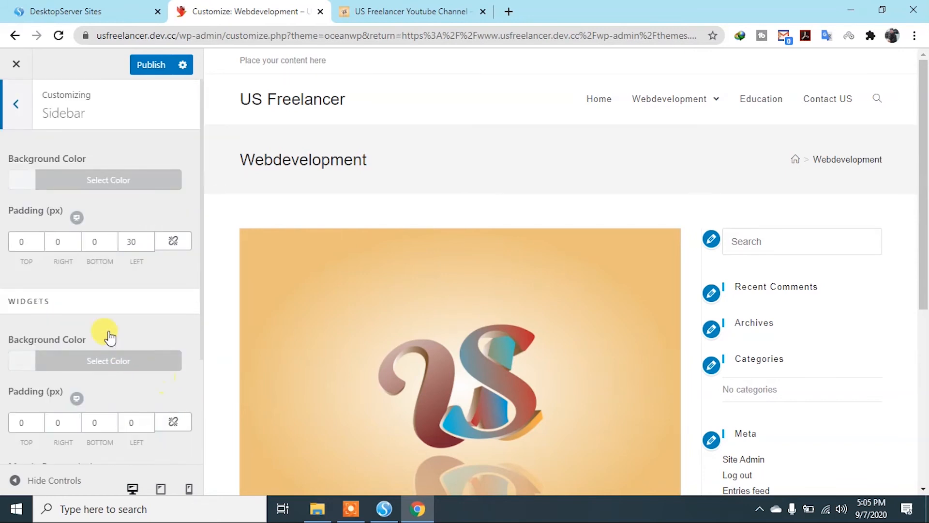
scroll(103, 320, "down", 3)
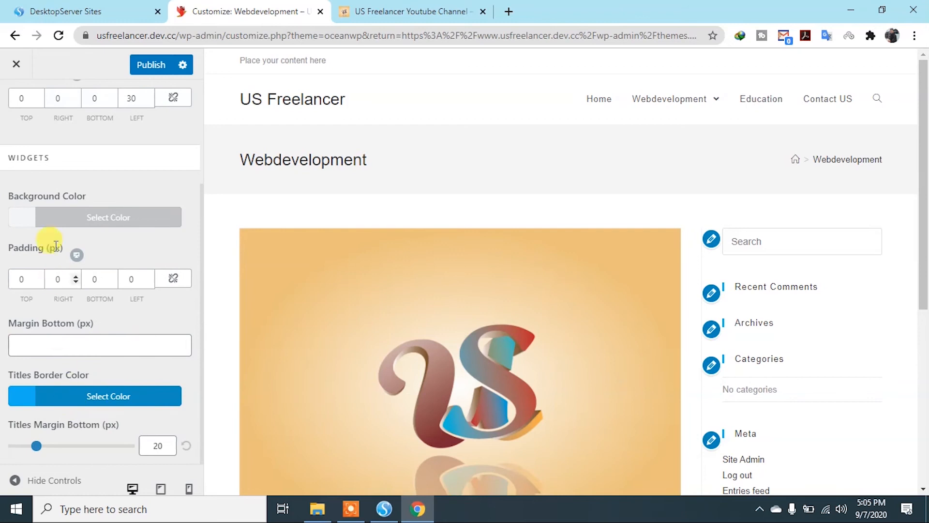
scroll(55, 245, "up", 3)
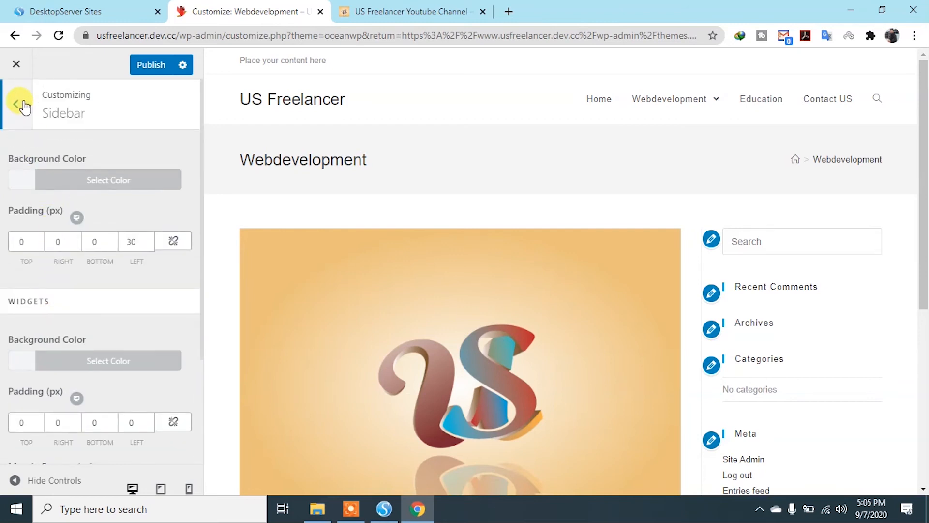
left_click(22, 104)
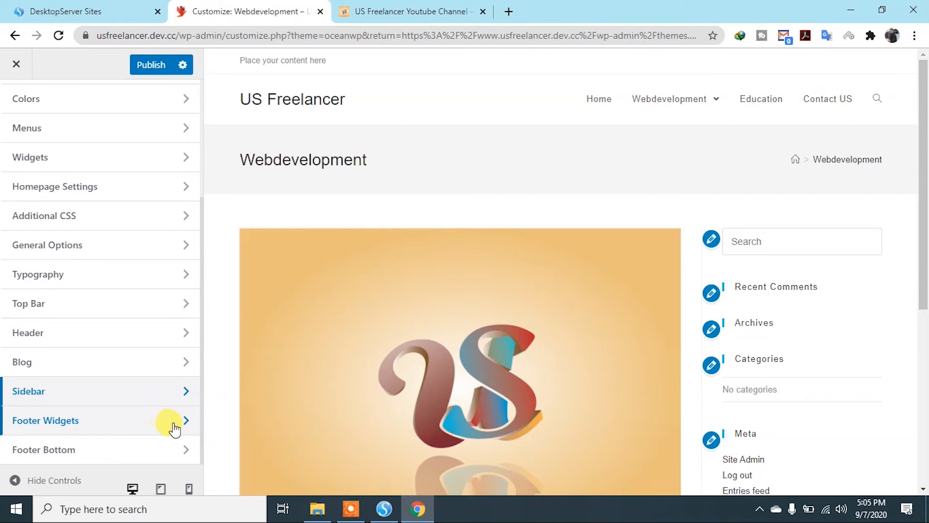
Change the Footer Bottom copyright text to "Copyright US Freelancer" and publish the customization.
left_click(183, 452)
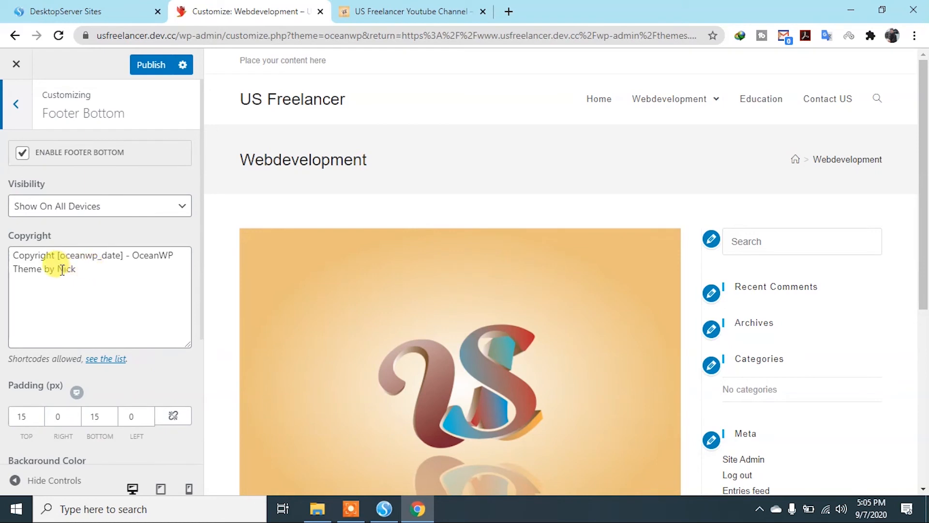
left_click_drag(80, 269, 11, 249)
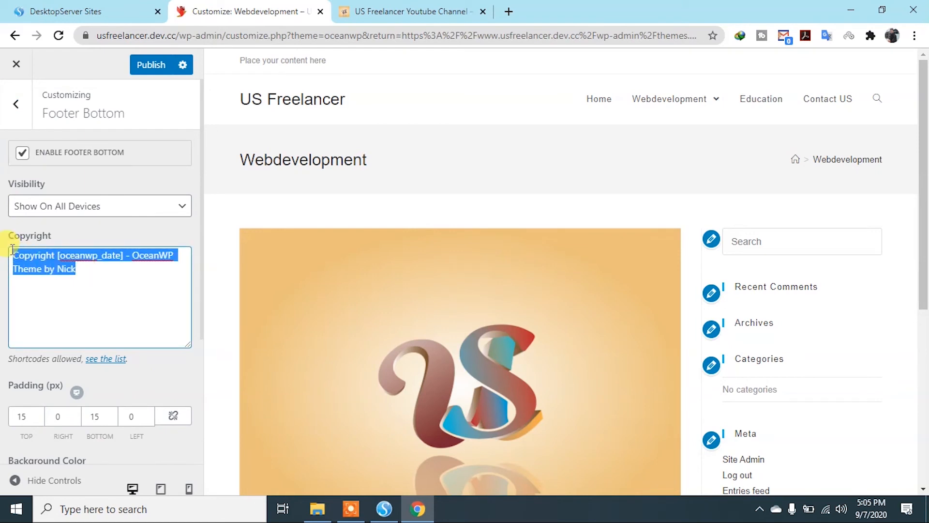
left_click(106, 283)
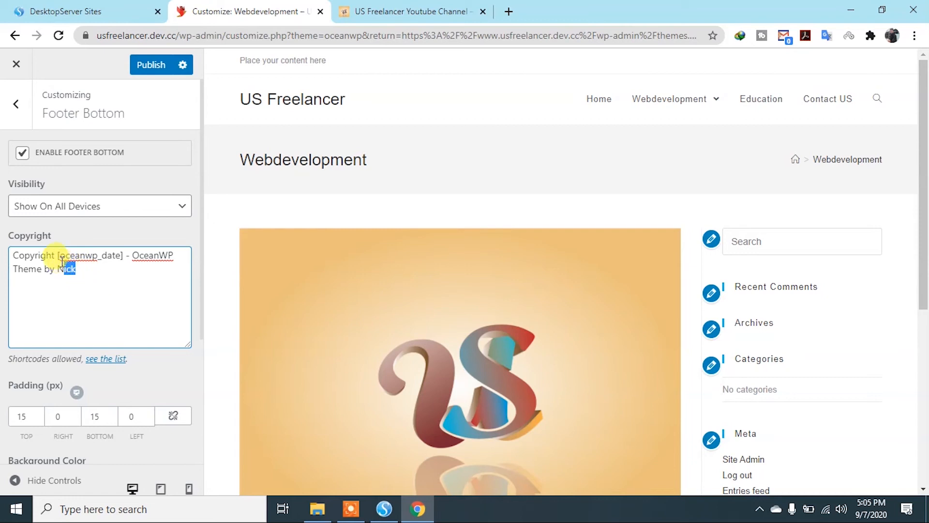
left_click_drag(62, 262, 56, 242)
key("BackSpace")
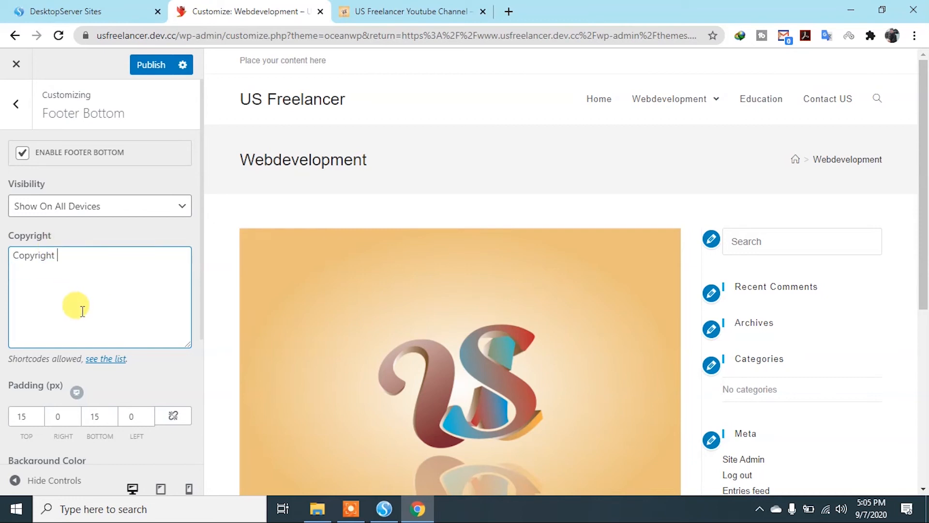
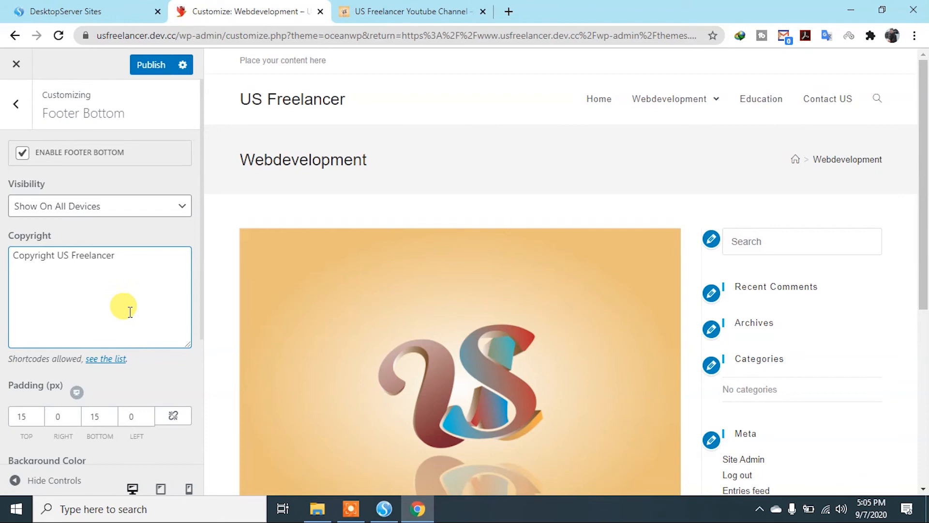
scroll(586, 434, "down", 6)
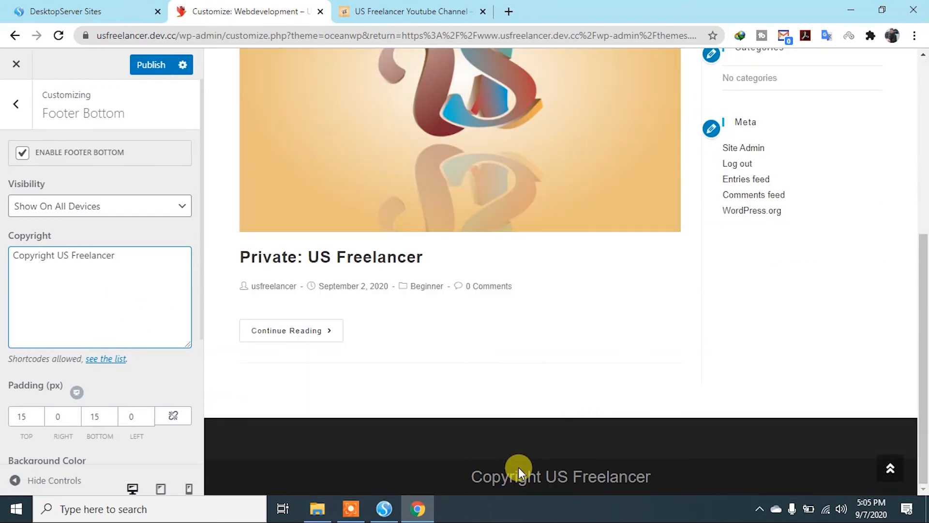
left_click(137, 65)
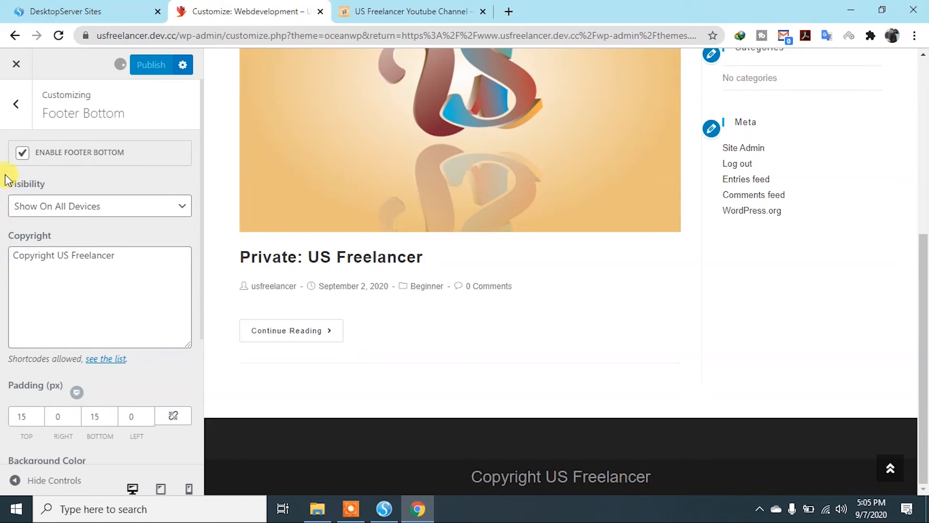
left_click(16, 106)
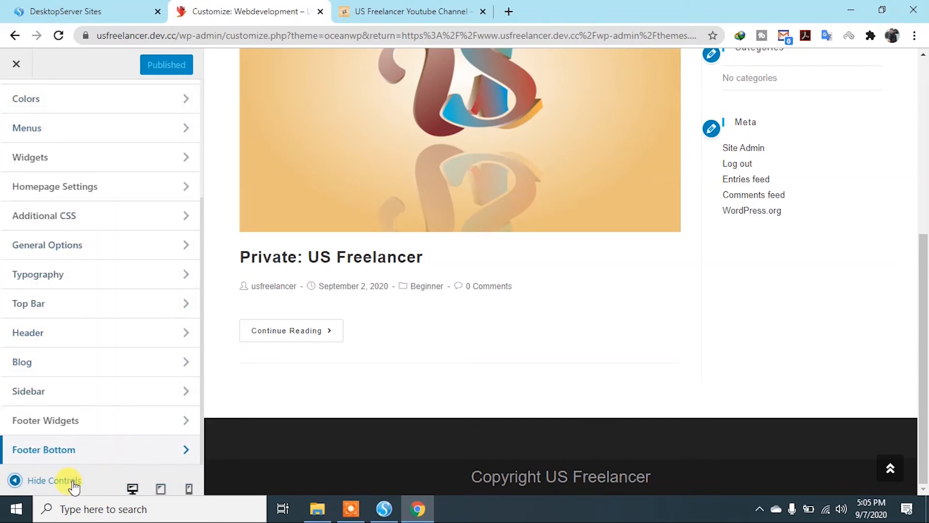
Preview the page down to its footer with the customizer controls hidden, and bring the controls back.
left_click(15, 480)
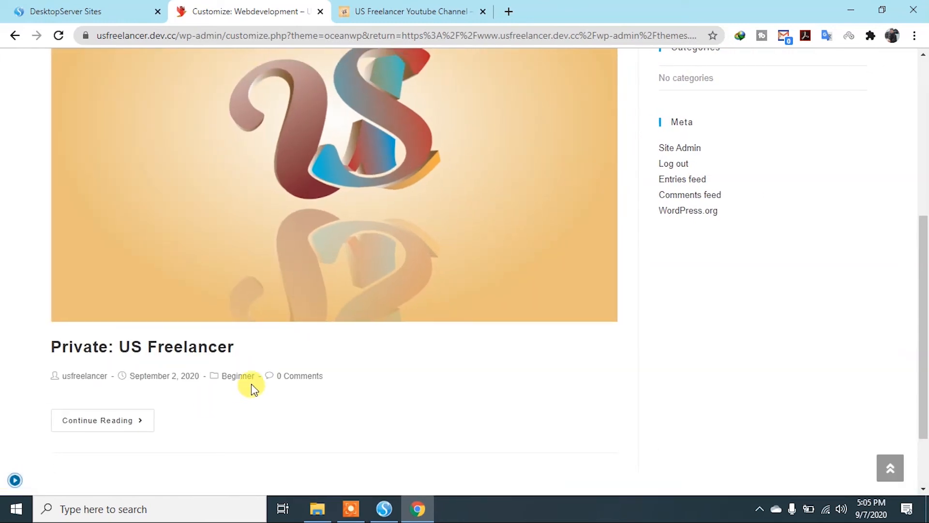
scroll(252, 384, "down", 2)
left_click(10, 481)
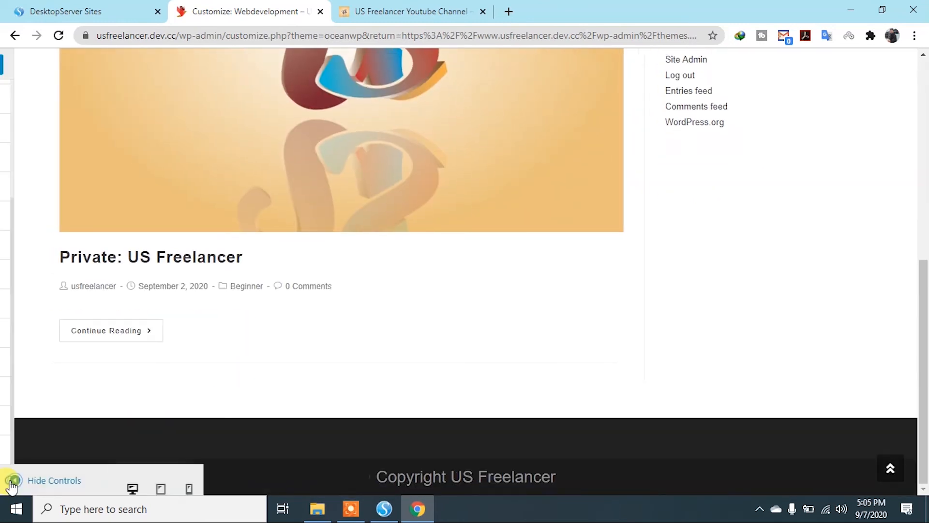
Exit the customizer and open the Recent Comments widget's settings in the Default Sidebar on the Widgets page.
left_click(17, 67)
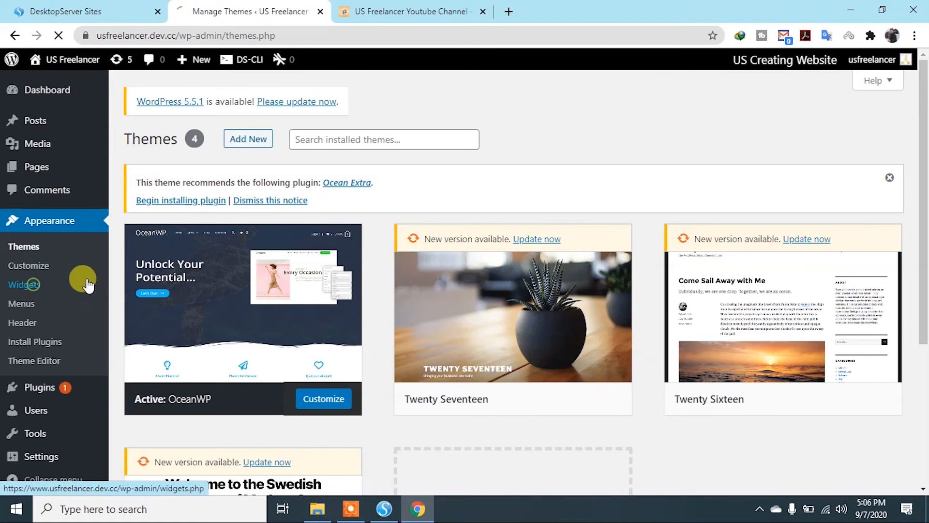
left_click(35, 289)
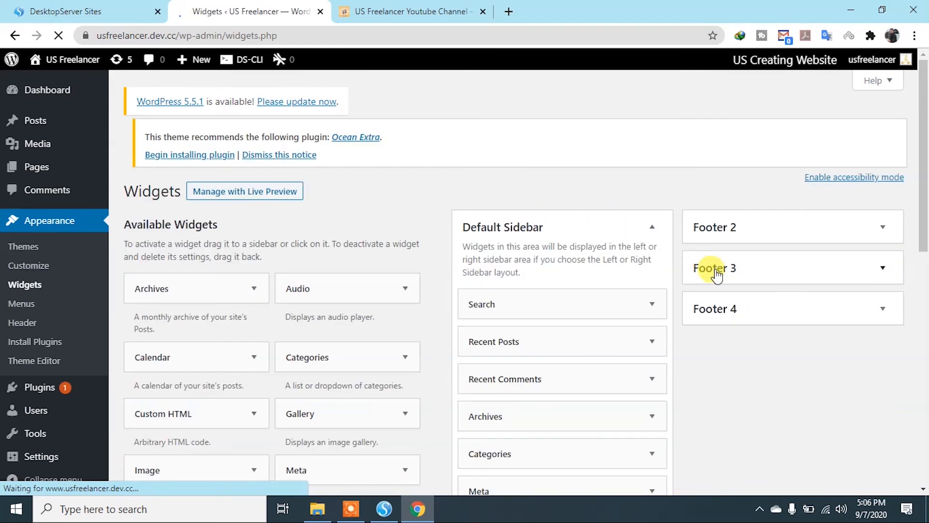
scroll(711, 347, "down", 4)
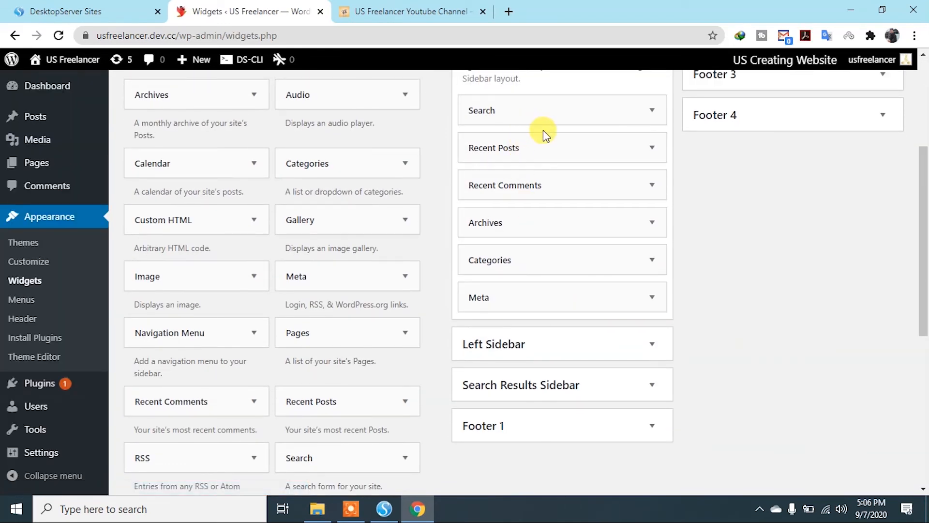
left_click(652, 189)
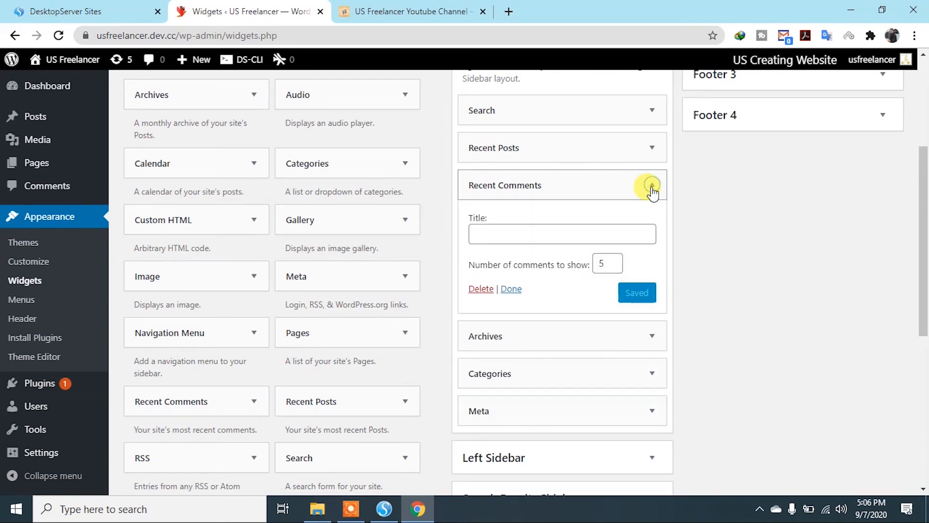
Check the sidebar widgets shown on the live site's homepage.
left_click(426, 15)
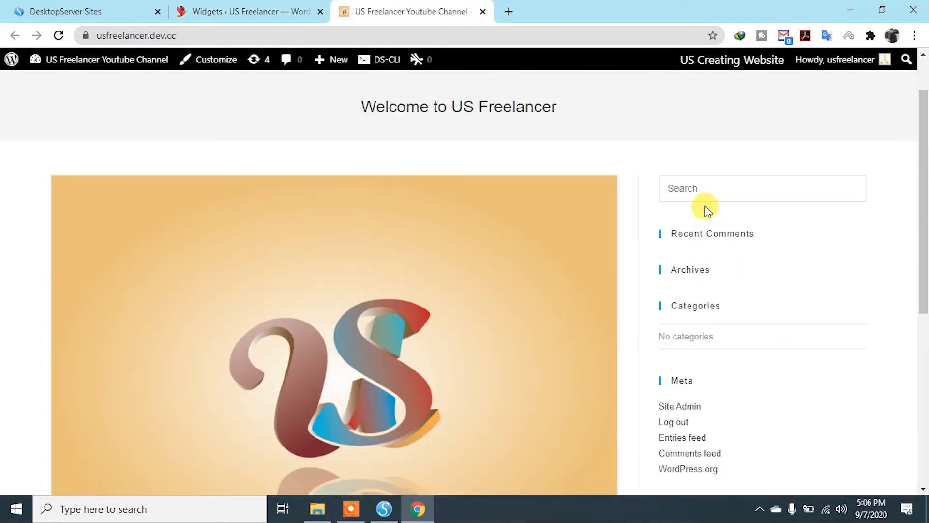
scroll(704, 228, "down", 3)
scroll(701, 241, "up", 3)
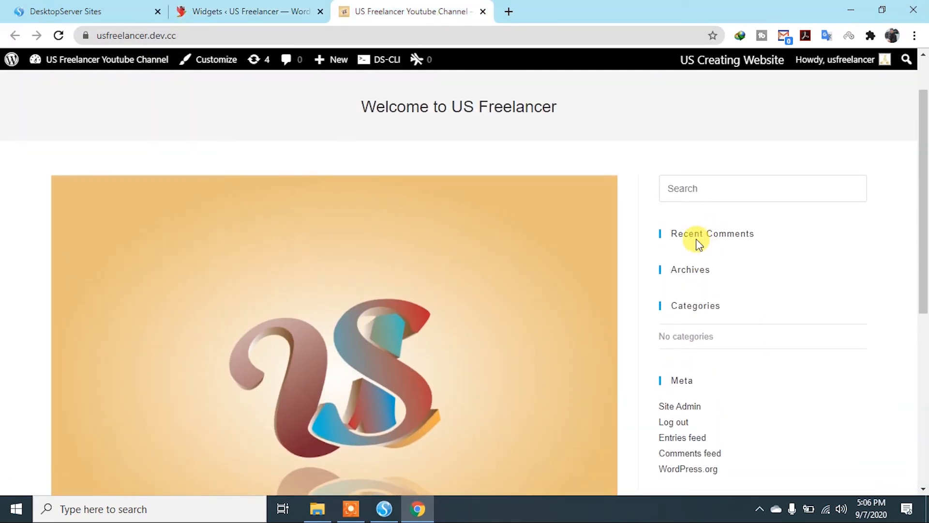
Delete the Recent Comments and Archives widgets from the Default Sidebar on the Widgets page.
scroll(668, 241, "down", 7)
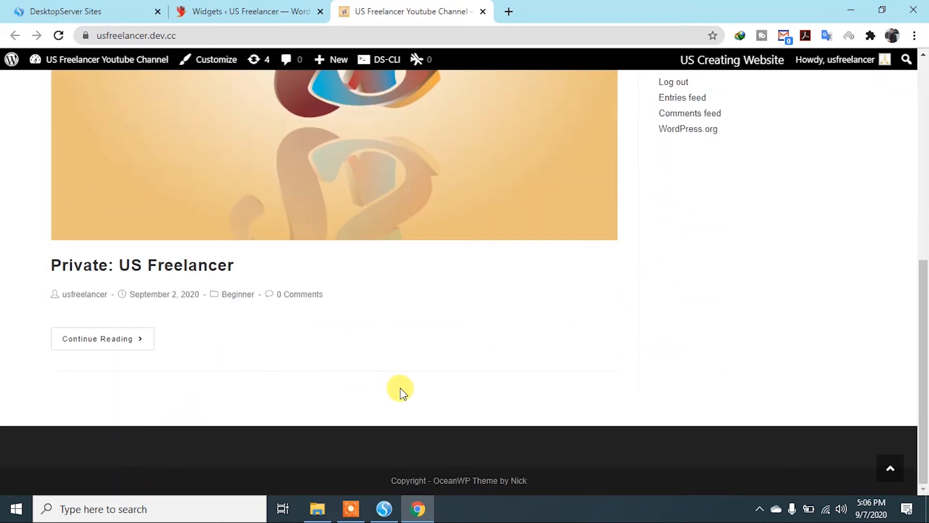
scroll(379, 373, "up", 10)
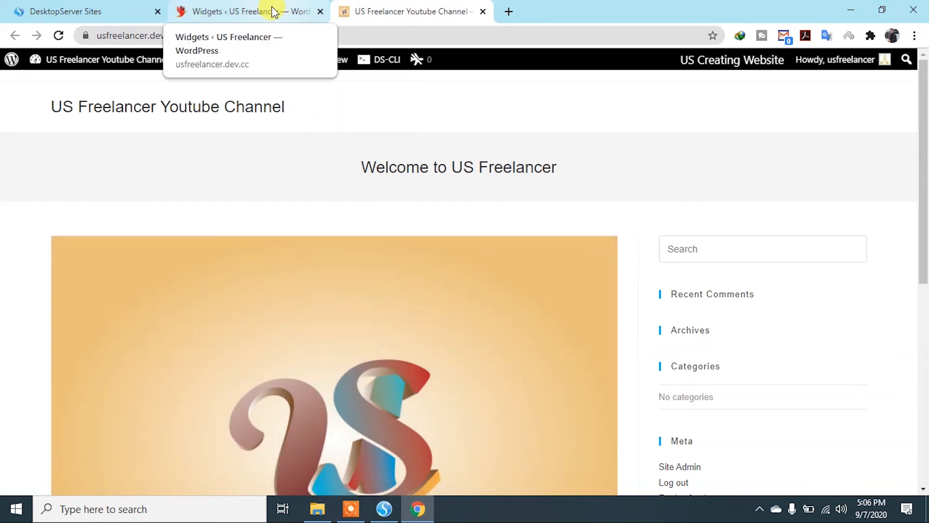
left_click(271, 8)
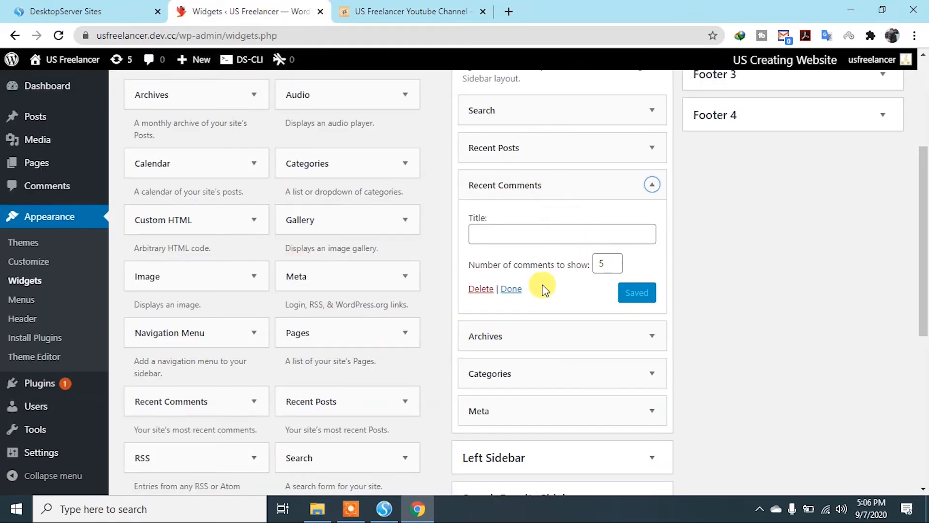
left_click(480, 289)
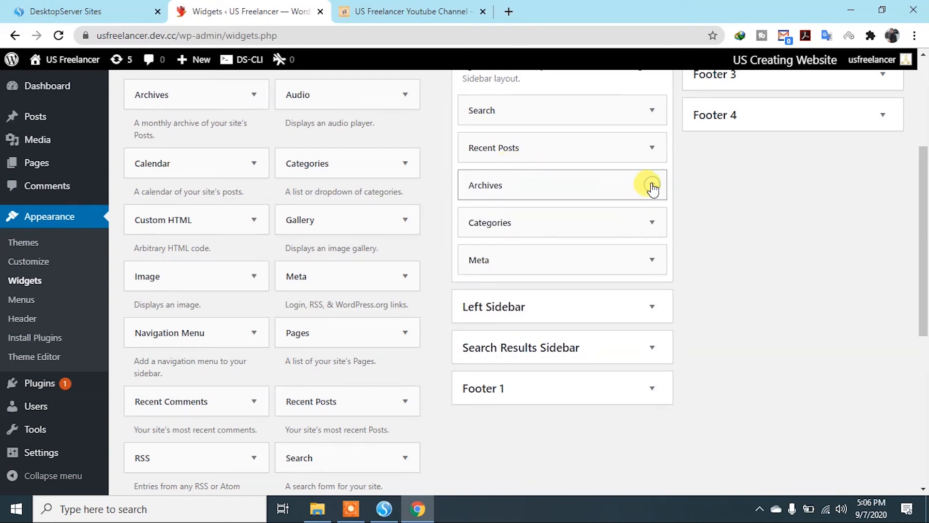
left_click(651, 187)
left_click(479, 297)
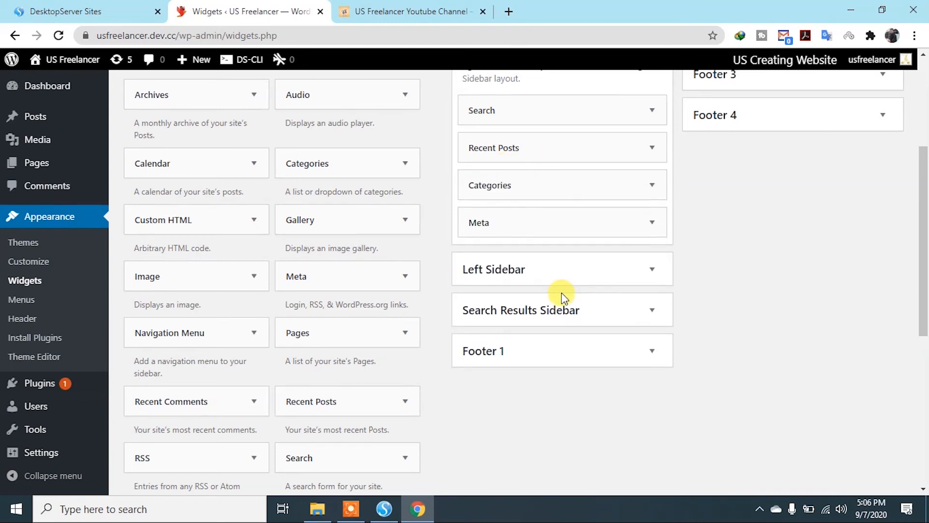
Look through the settings of the Categories and Search widgets in the Default Sidebar and the rest of the Widgets page.
left_click(593, 191)
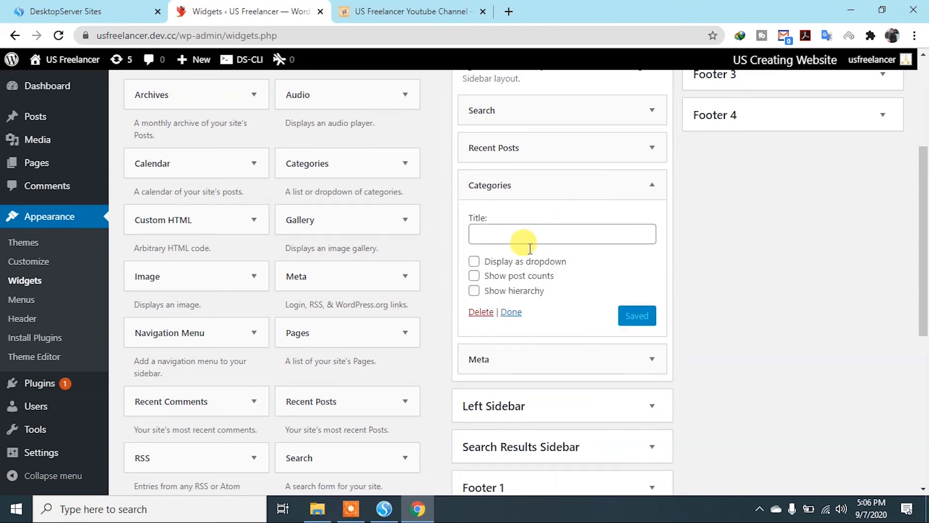
left_click(650, 185)
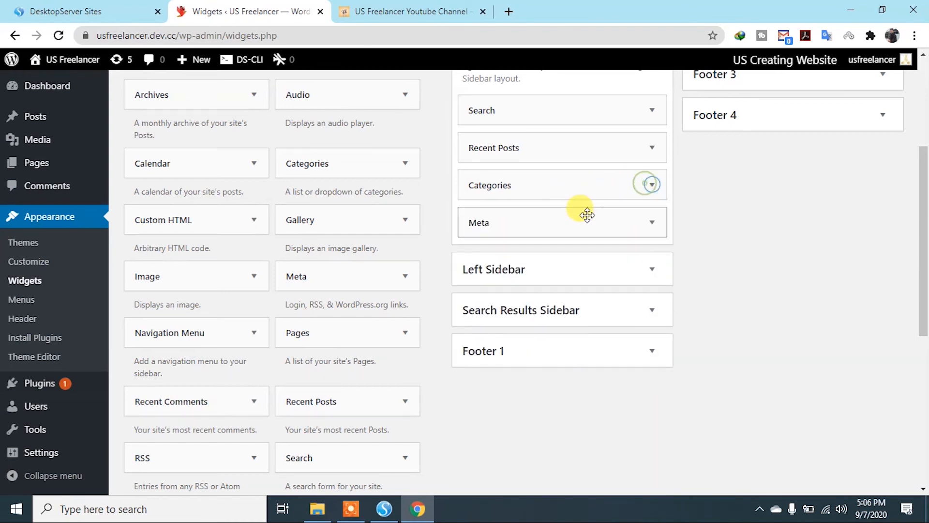
left_click(534, 224)
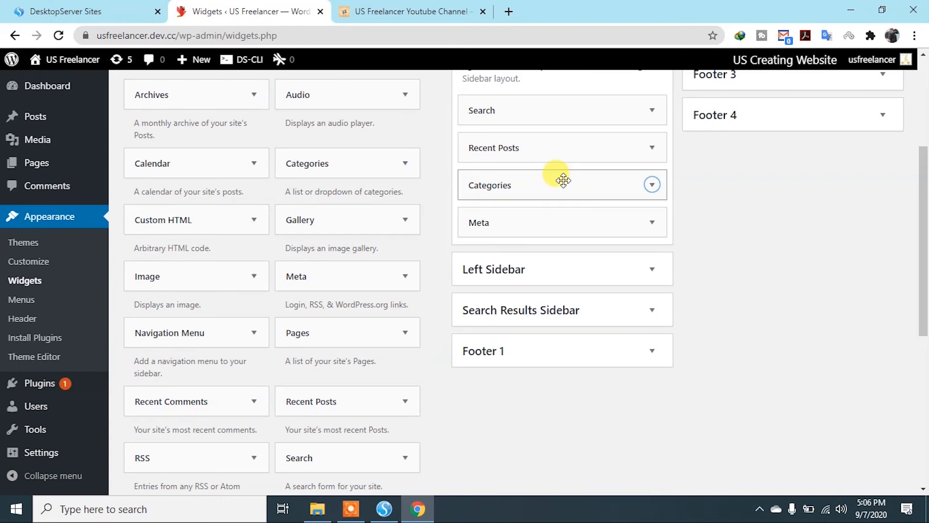
left_click(587, 120)
scroll(590, 116, "down", 2)
scroll(570, 165, "up", 1)
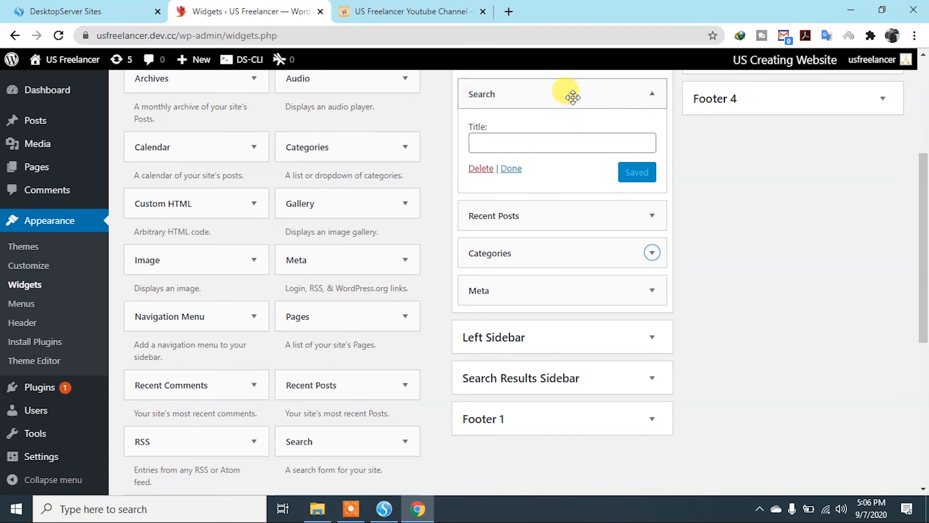
left_click(572, 98)
scroll(572, 98, "up", 2)
scroll(499, 274, "down", 7)
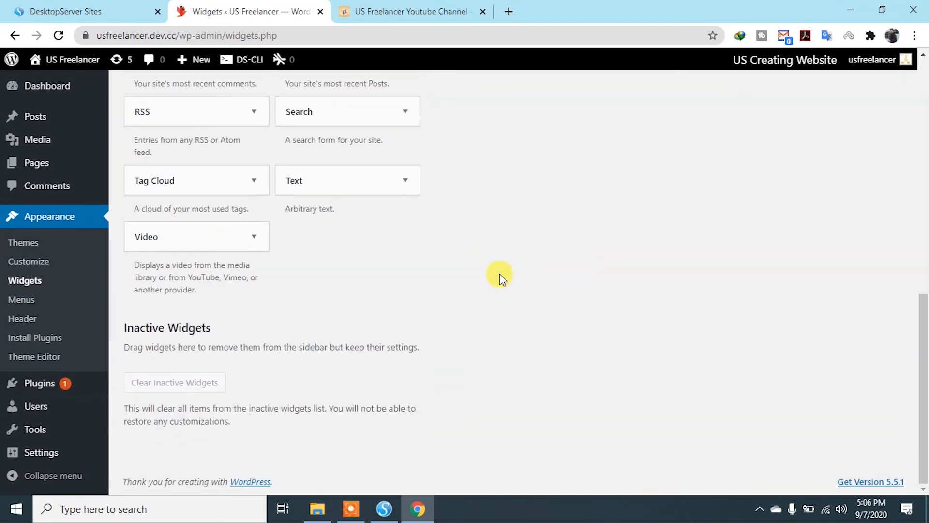
scroll(437, 314, "up", 8)
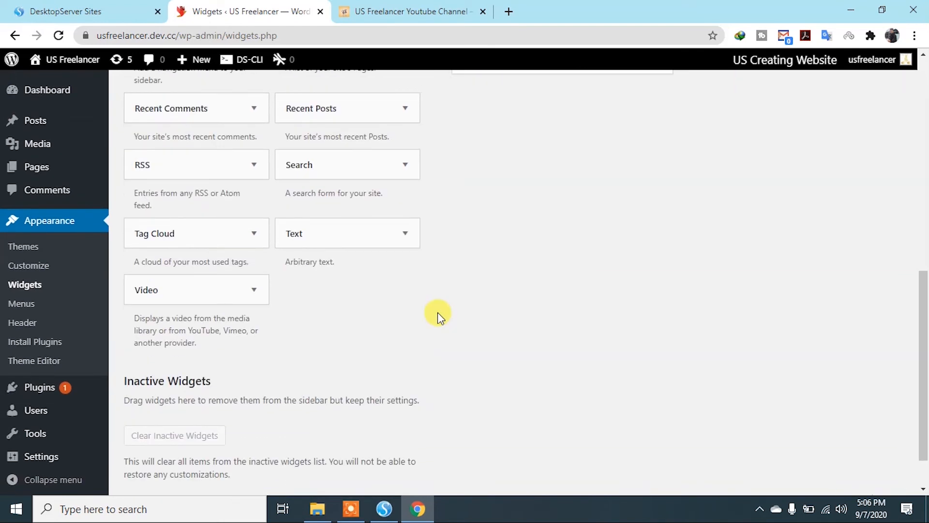
scroll(437, 312, "up", 3)
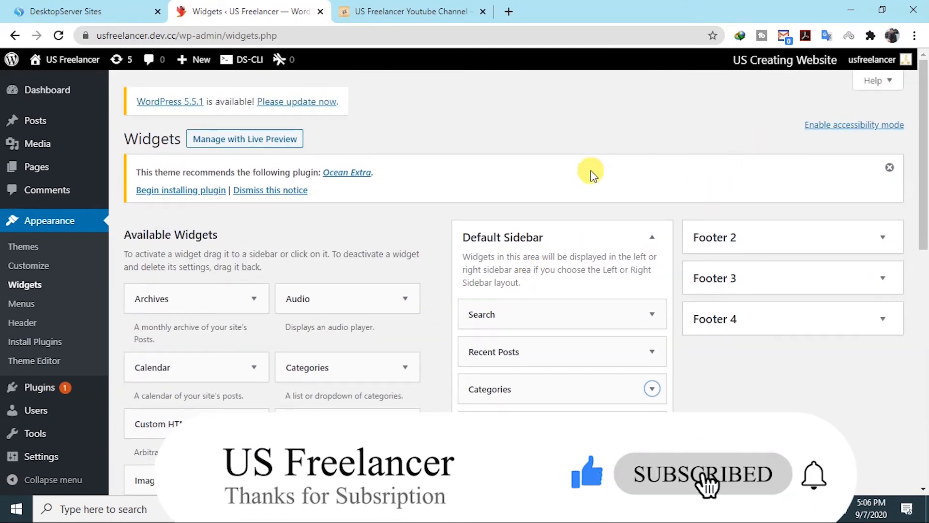
Expand the Footer 2, Footer 3 and Footer 4 widget areas.
left_click(788, 246)
left_click(792, 334)
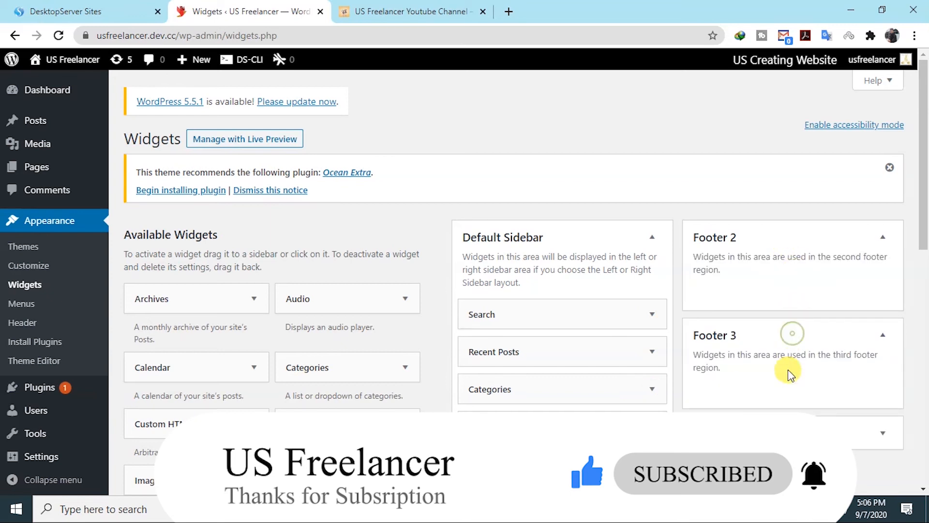
left_click(794, 432)
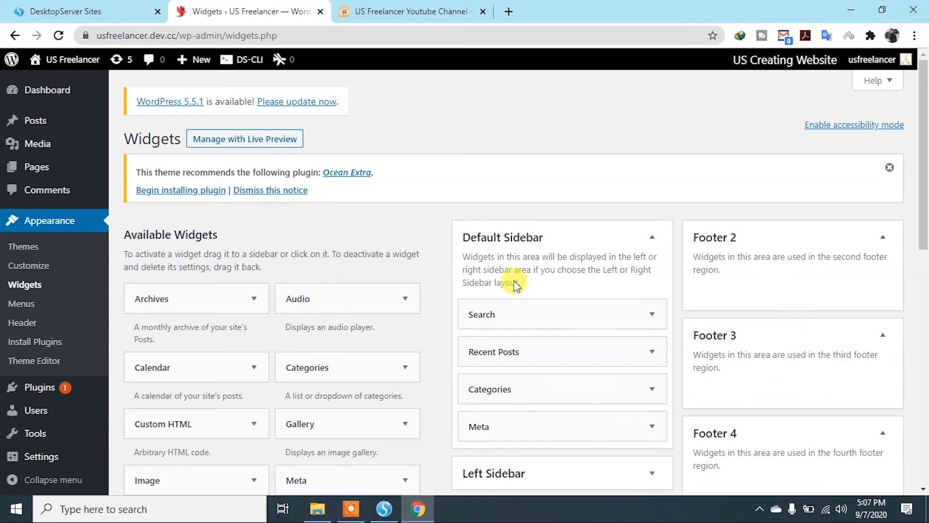
Look through the available widgets and add a Video widget to the Footer 1 area.
scroll(512, 280, "down", 3)
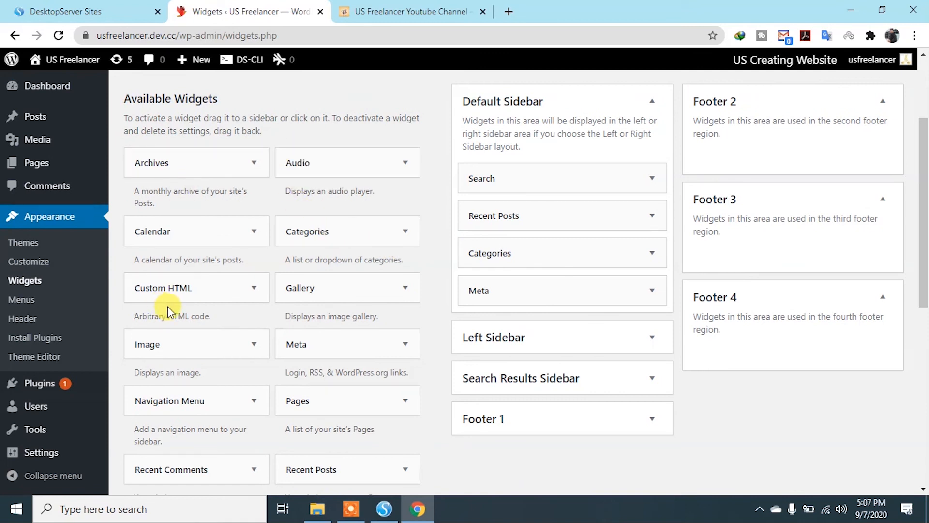
scroll(194, 307, "down", 2)
scroll(193, 232, "up", 1)
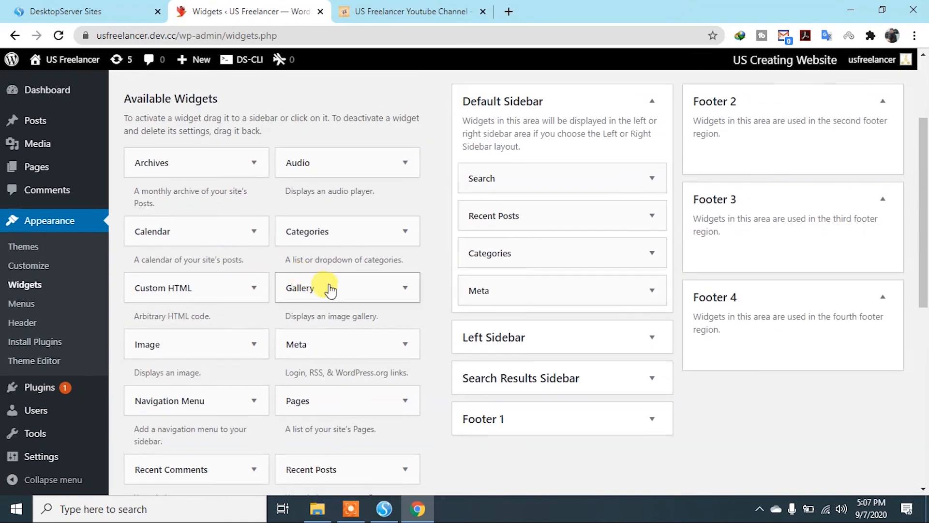
scroll(345, 327, "down", 1)
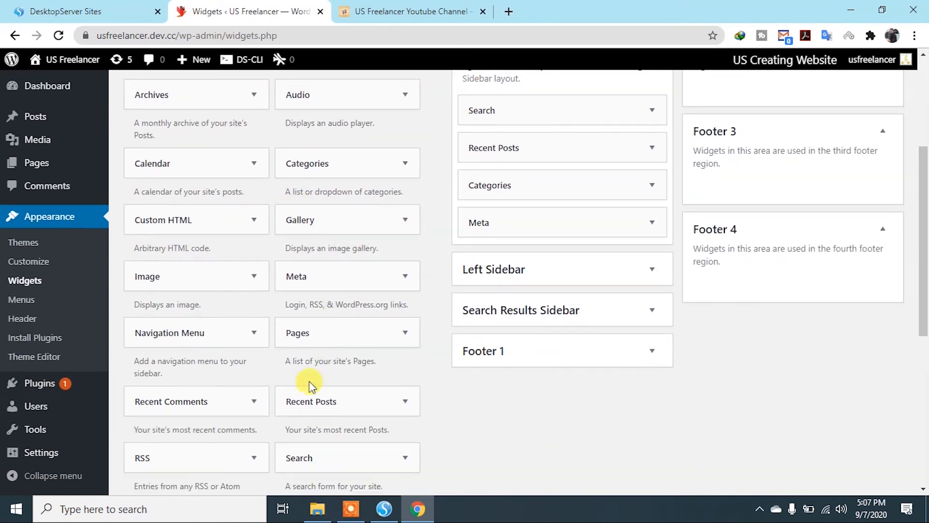
scroll(300, 401, "down", 1)
scroll(283, 459, "down", 1)
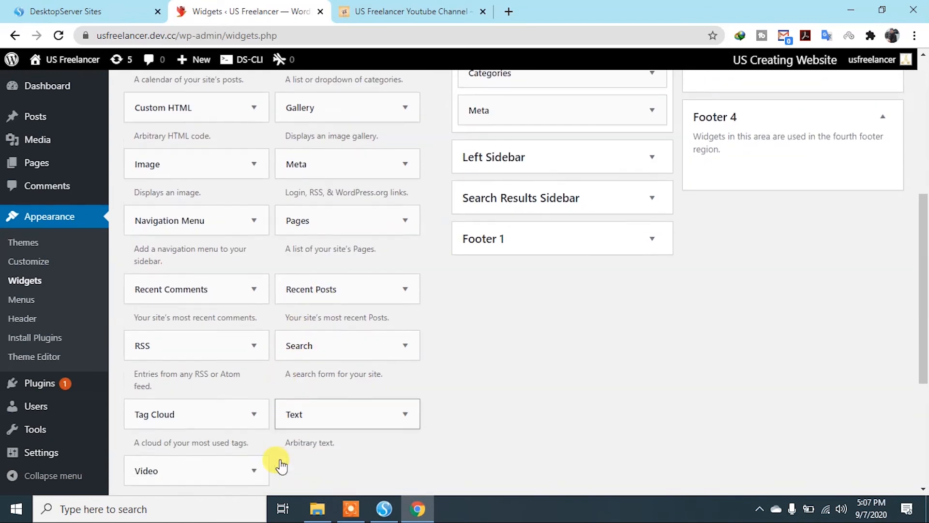
scroll(281, 464, "down", 2)
scroll(186, 357, "down", 3)
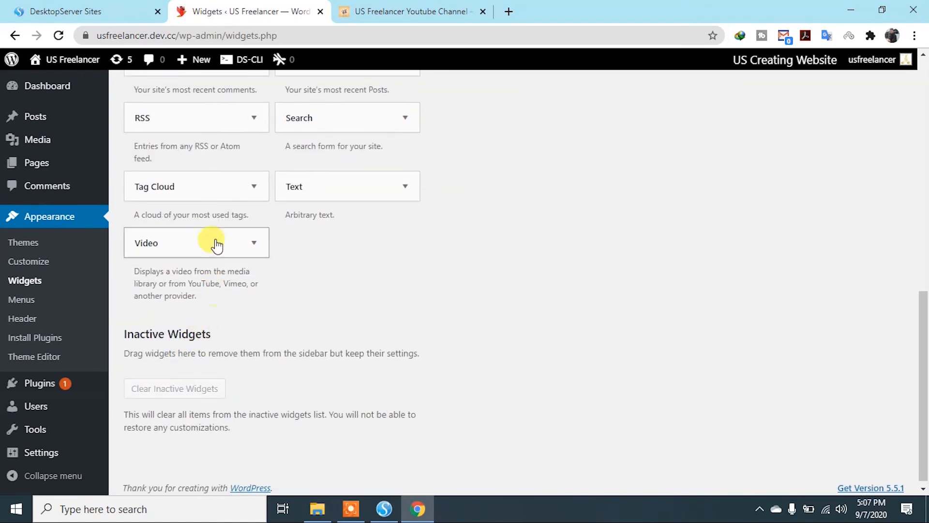
left_click_drag(209, 248, 558, 328)
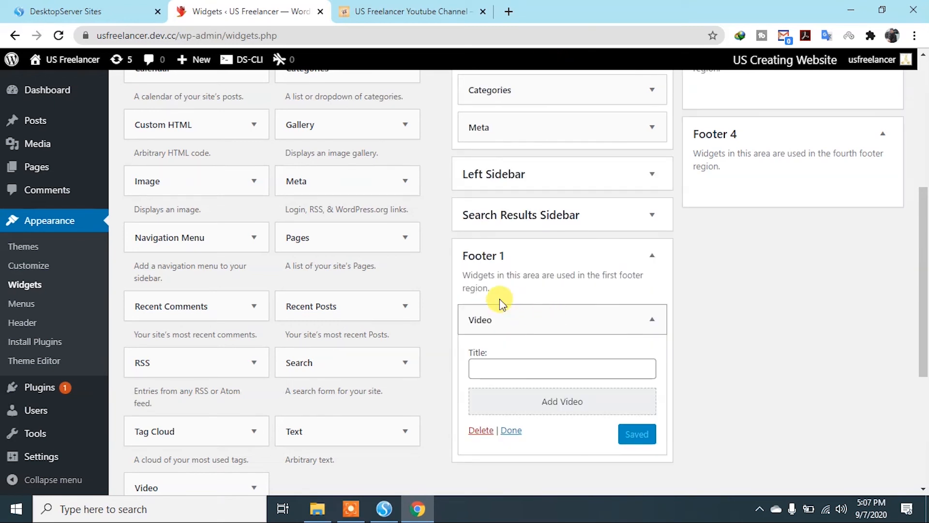
Examine the Footer 1 Video widget's upload and Insert from URL options, and close the widget without adding a video.
scroll(556, 411, "down", 2)
left_click(518, 226)
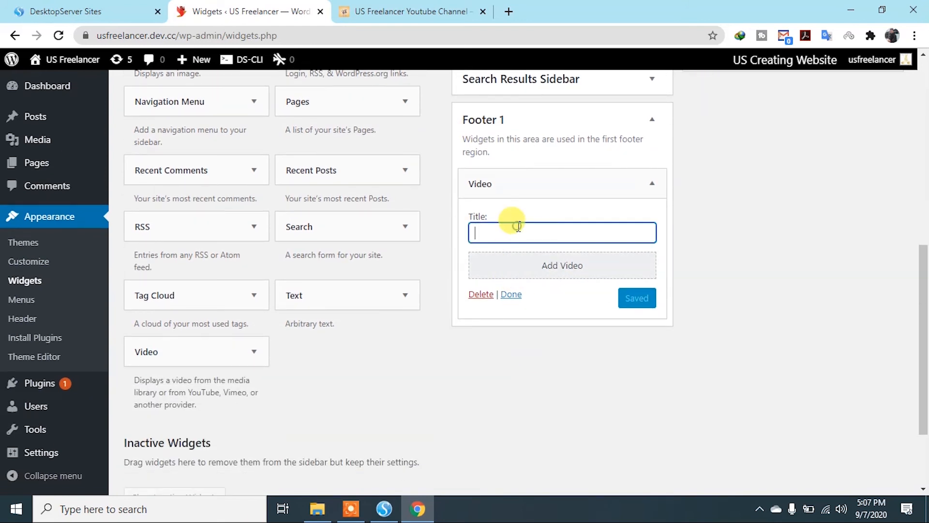
left_click(534, 266)
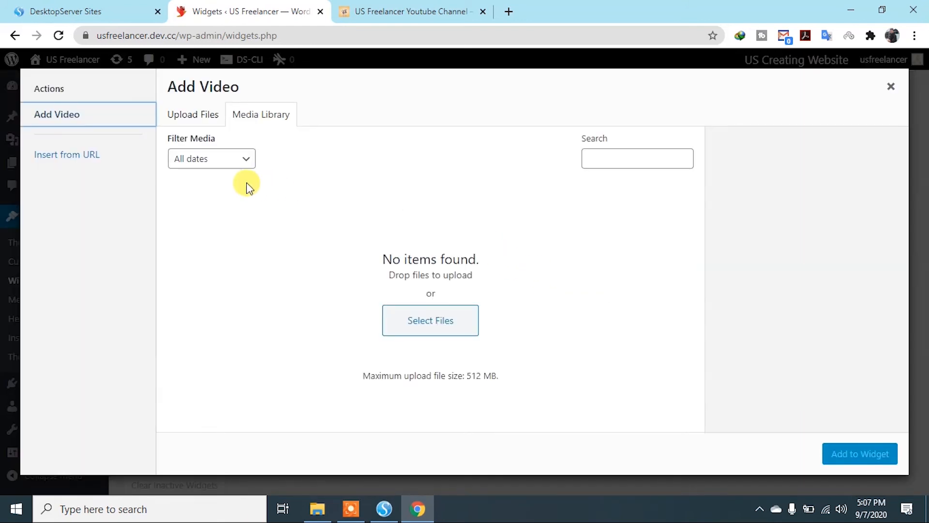
left_click(186, 120)
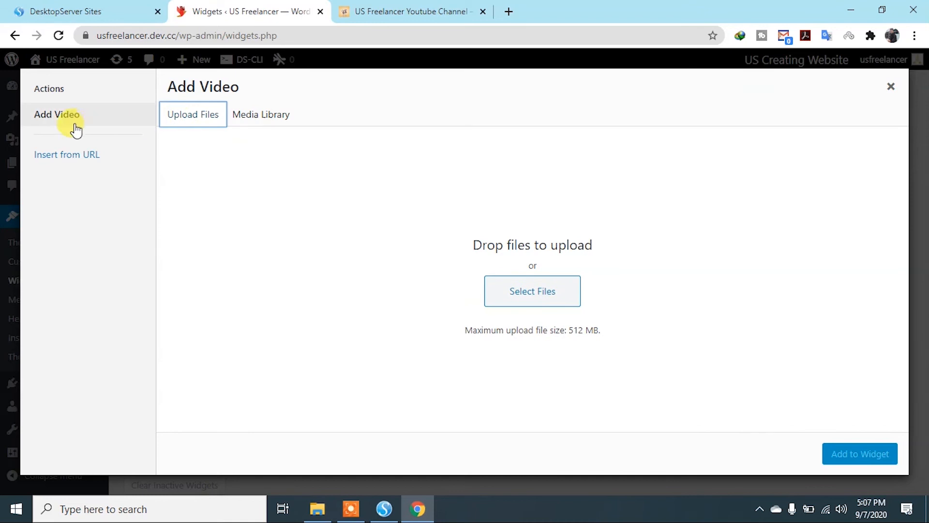
left_click(69, 163)
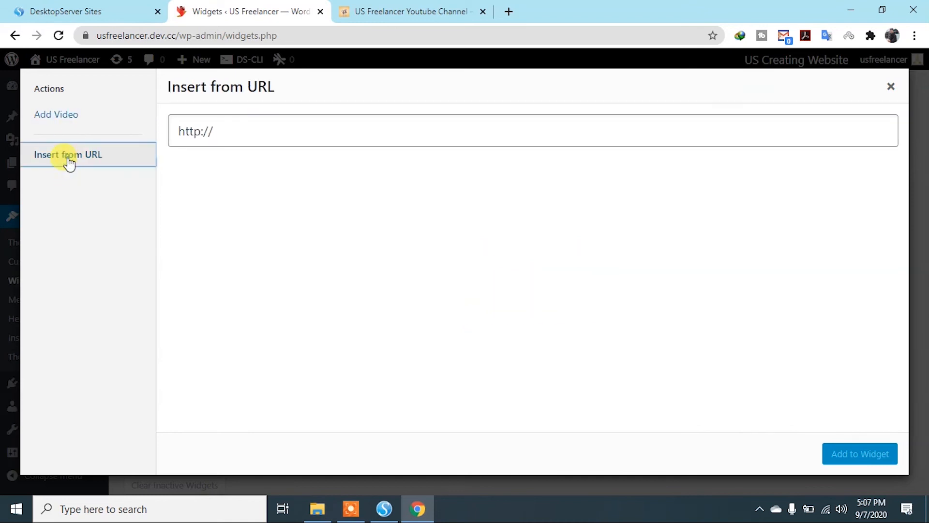
left_click(243, 124)
left_click(893, 89)
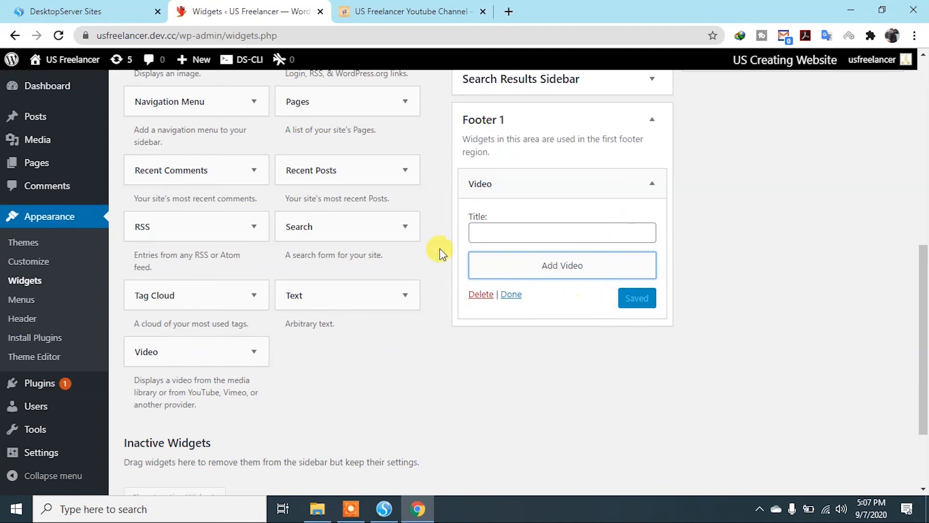
left_click(510, 295)
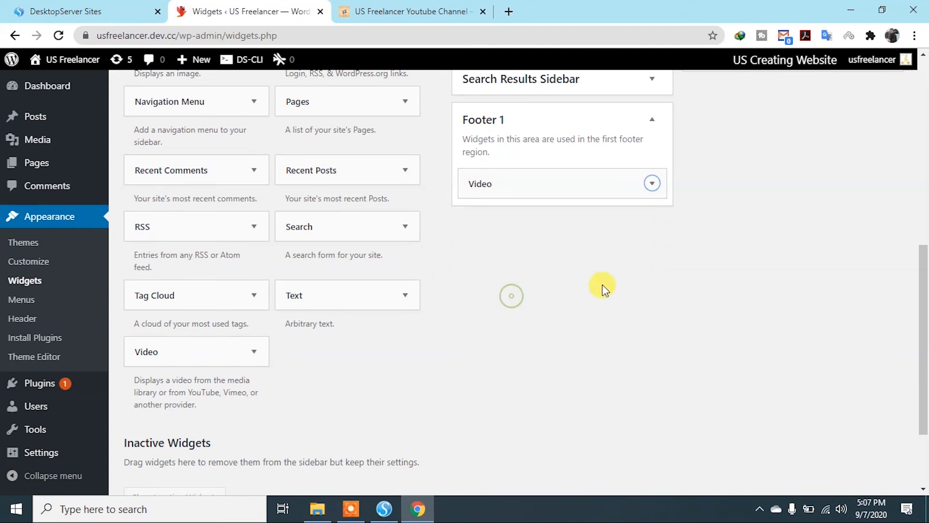
Go to the Menus page and review the Main_Menu structure and its menu settings.
scroll(675, 221, "up", 6)
scroll(680, 256, "up", 2)
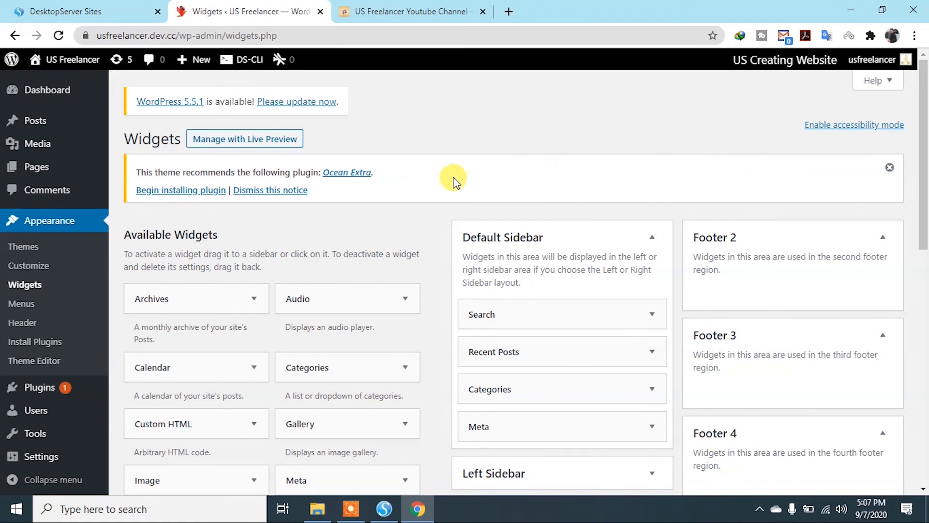
scroll(454, 181, "down", 10)
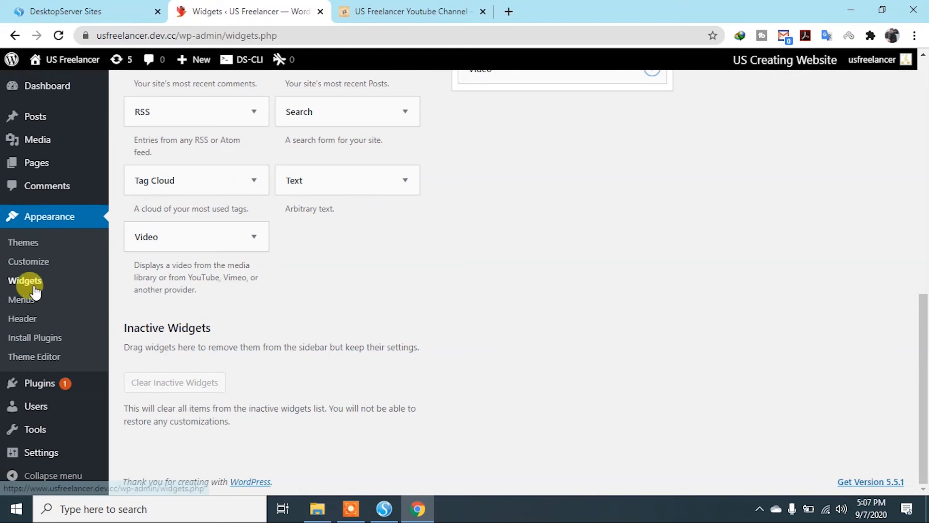
left_click(29, 308)
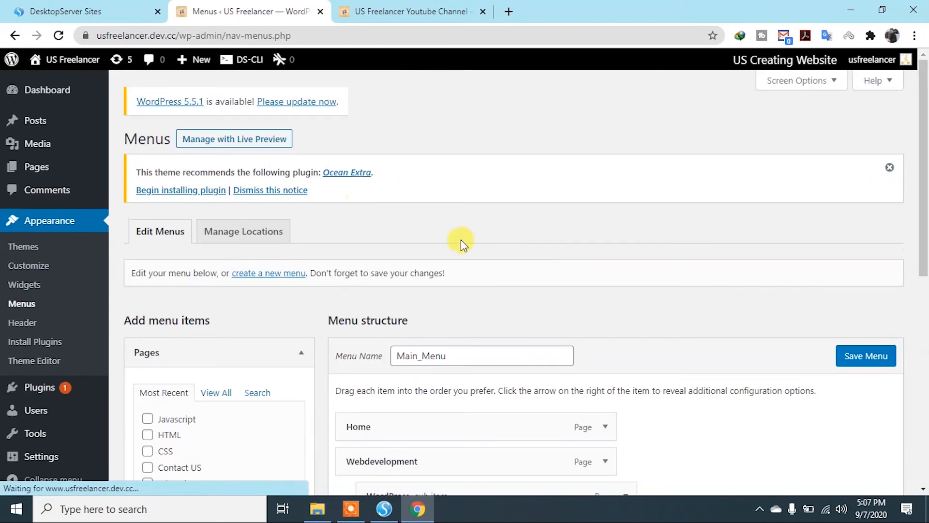
scroll(494, 315, "down", 3)
left_click(459, 216)
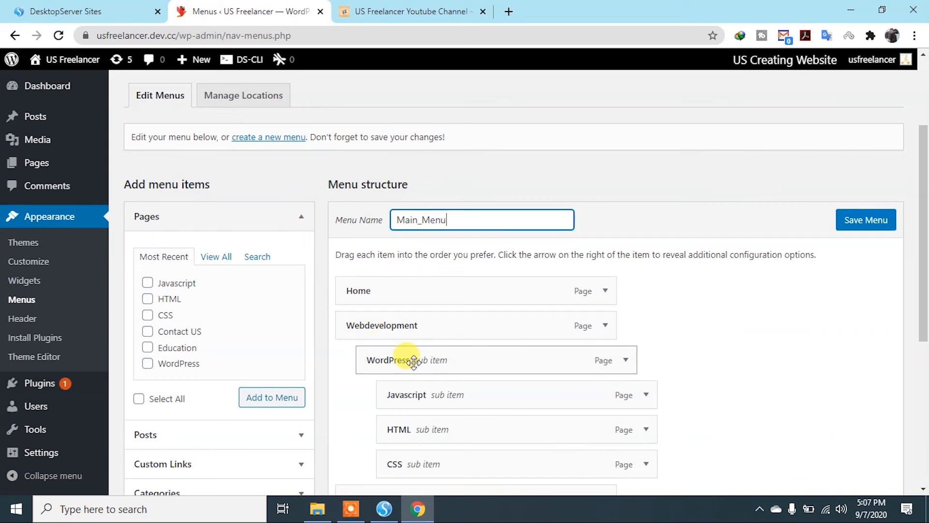
scroll(411, 337, "down", 2)
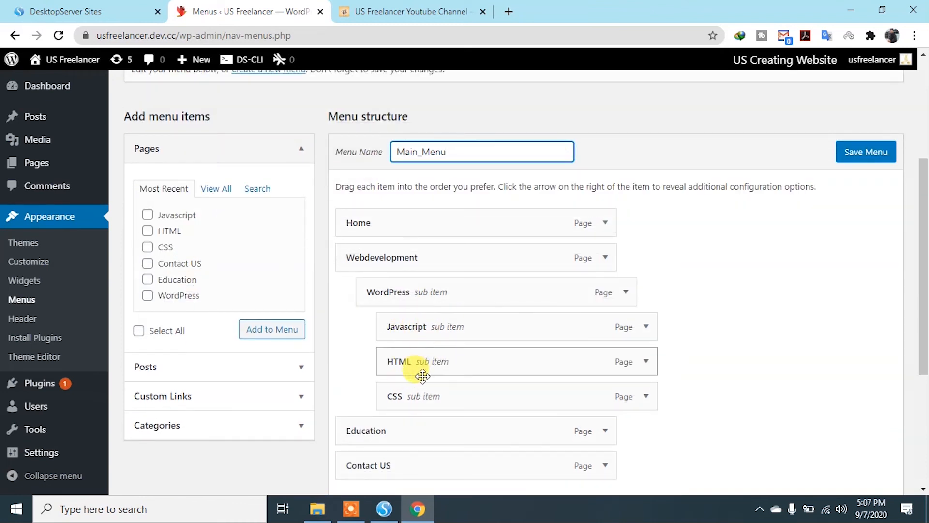
scroll(417, 399, "down", 3)
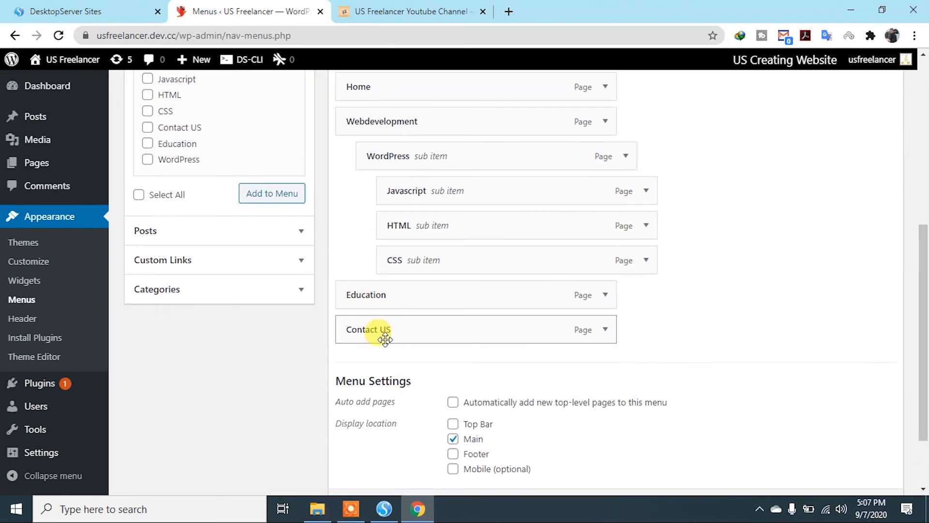
scroll(456, 391, "down", 2)
Enable the Mobile (optional) display location for Main_Menu and stay on the Menus page instead of leaving for the header settings.
left_click(451, 382)
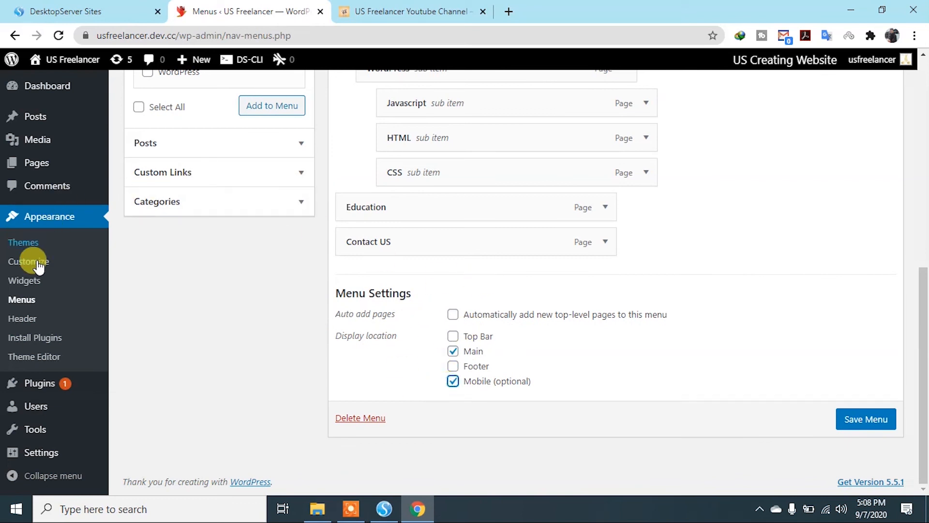
left_click(50, 315)
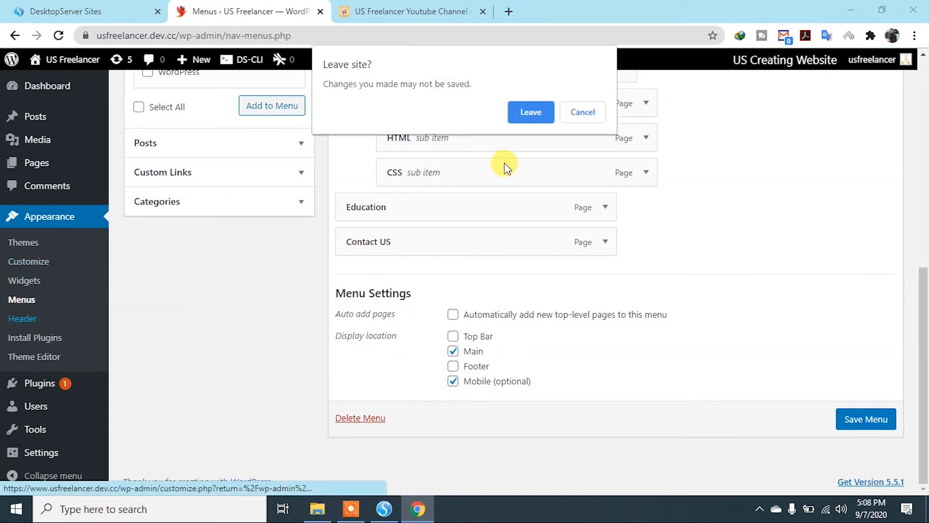
left_click(586, 112)
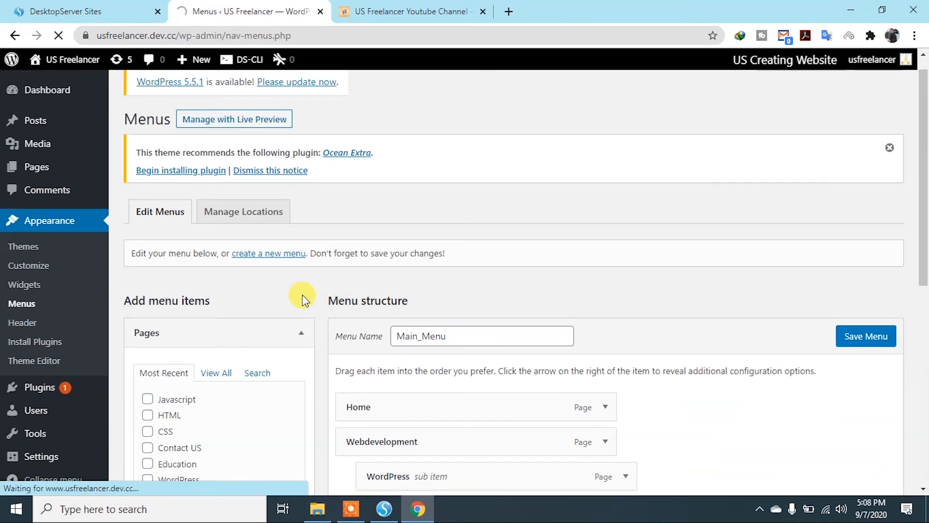
Open the Header Media settings and examine the header video's upload and media library options without choosing a video.
scroll(207, 332, "down", 7)
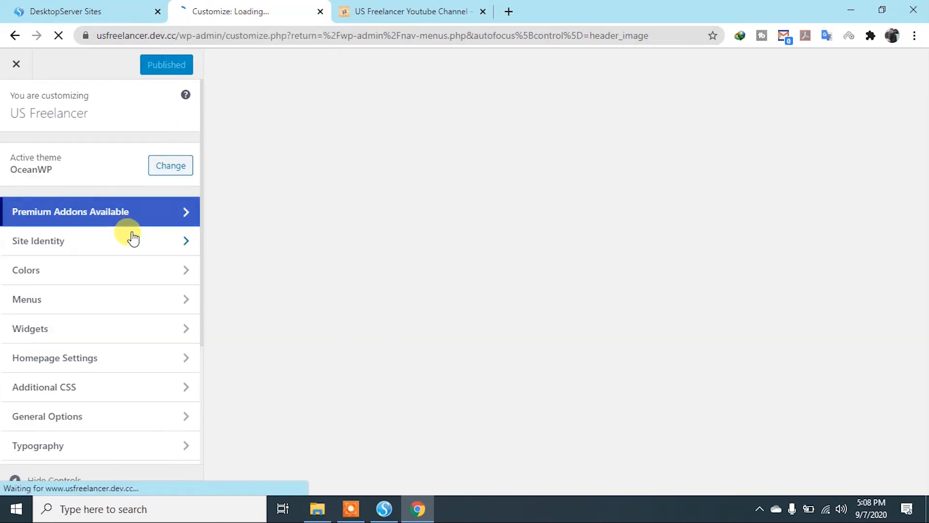
scroll(119, 304, "down", 3)
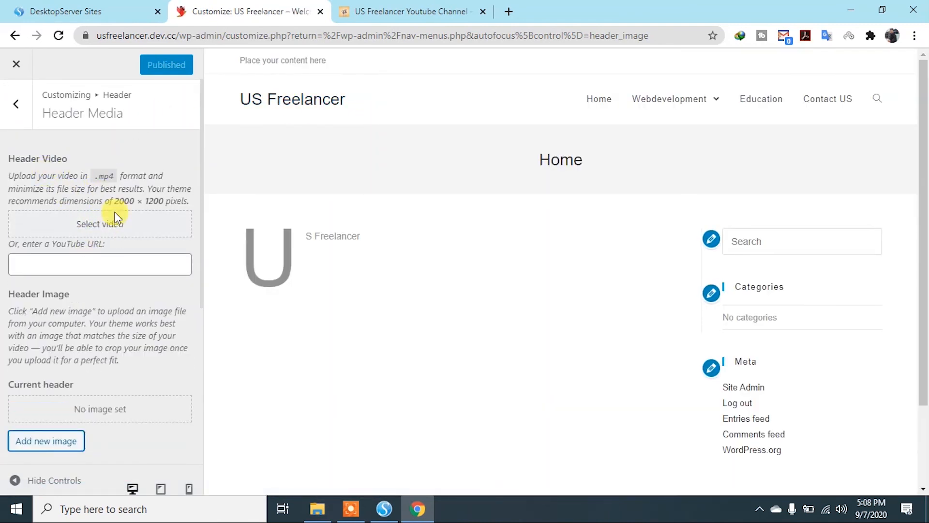
left_click(113, 231)
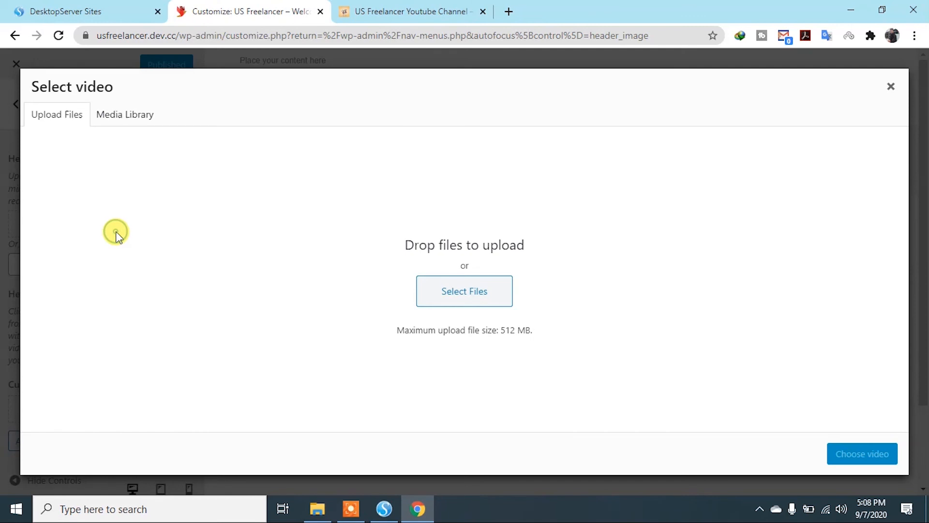
left_click(463, 292)
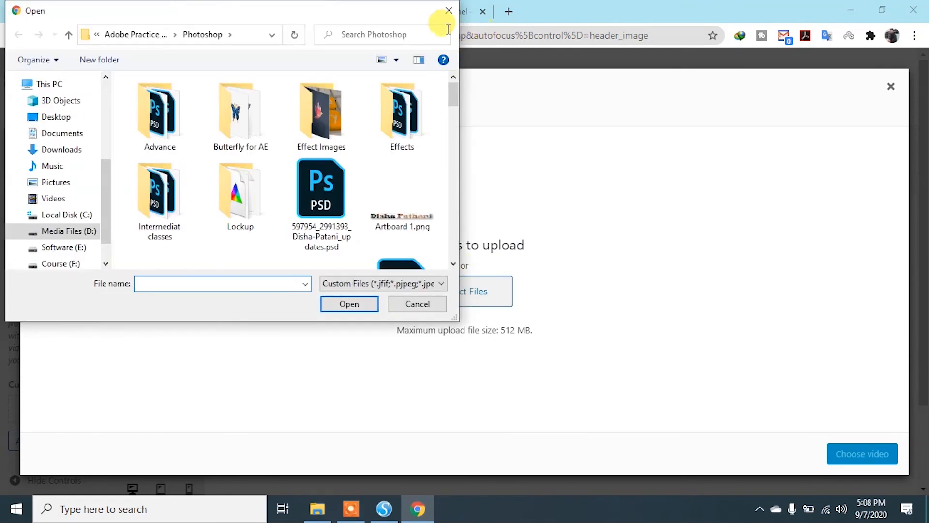
left_click(452, 19)
left_click(121, 115)
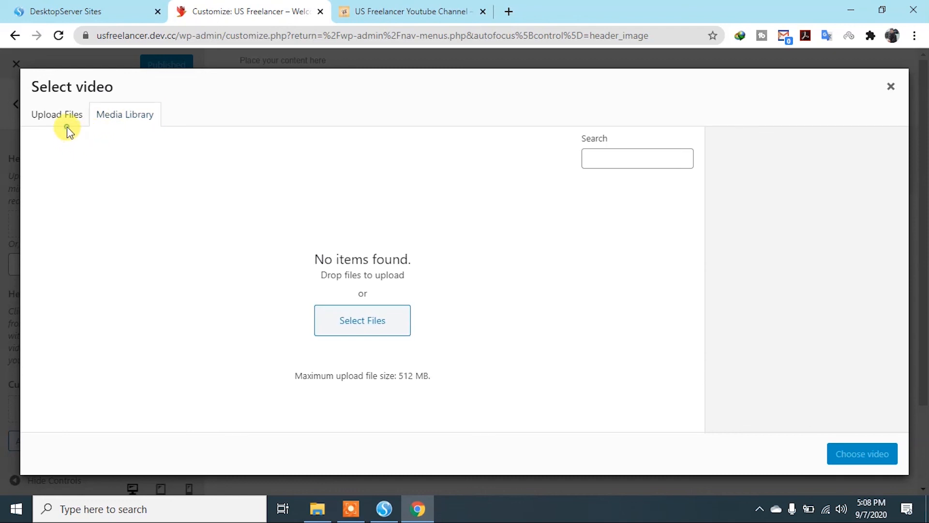
left_click(107, 120)
left_click(71, 123)
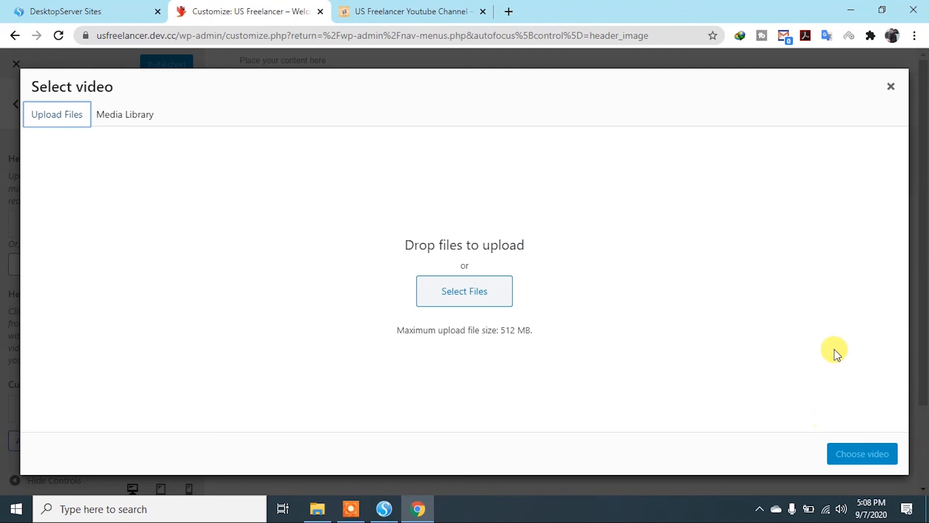
left_click(891, 87)
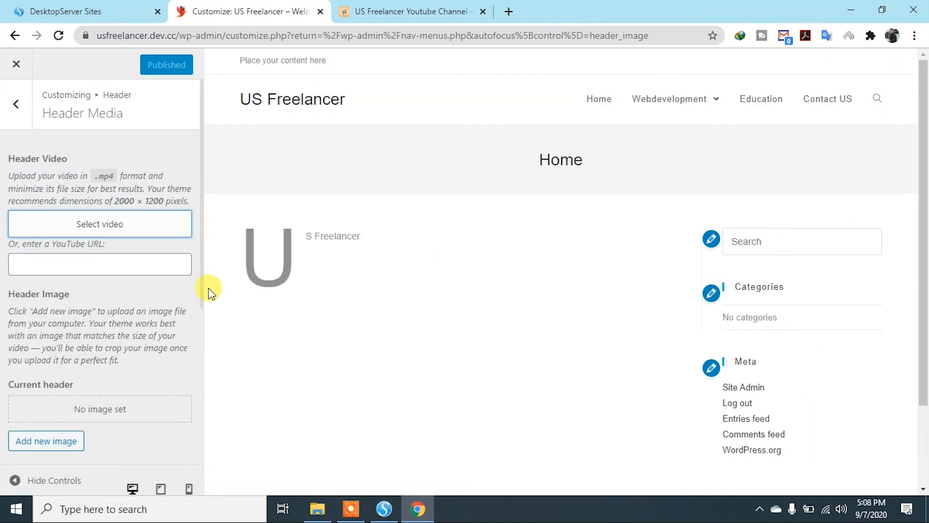
Try the Top Left position for the header image, set it back to Default, and set its attachment to Scroll.
left_click(102, 263)
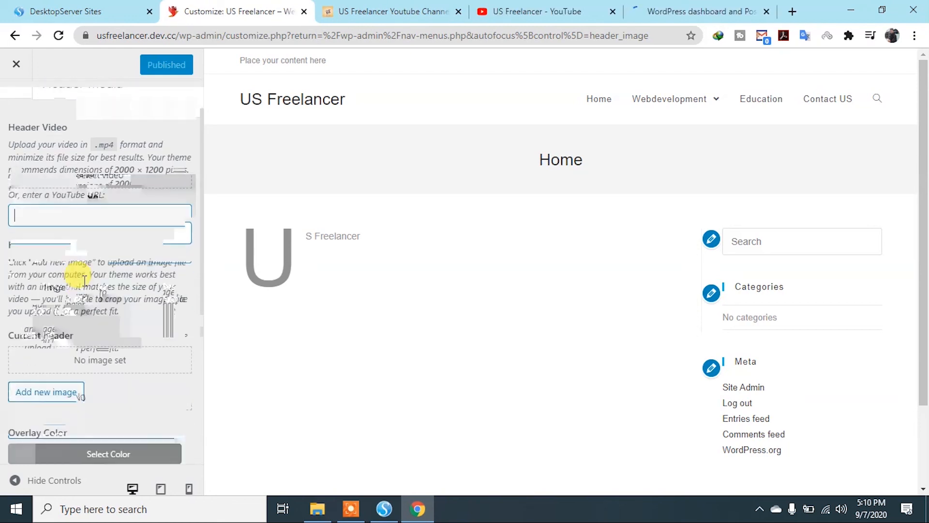
scroll(80, 271, "down", 4)
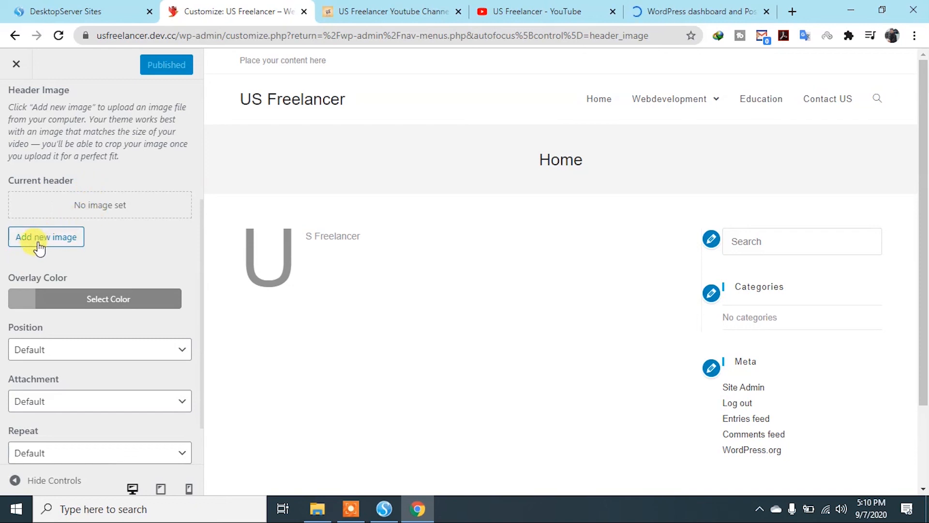
scroll(37, 271, "down", 1)
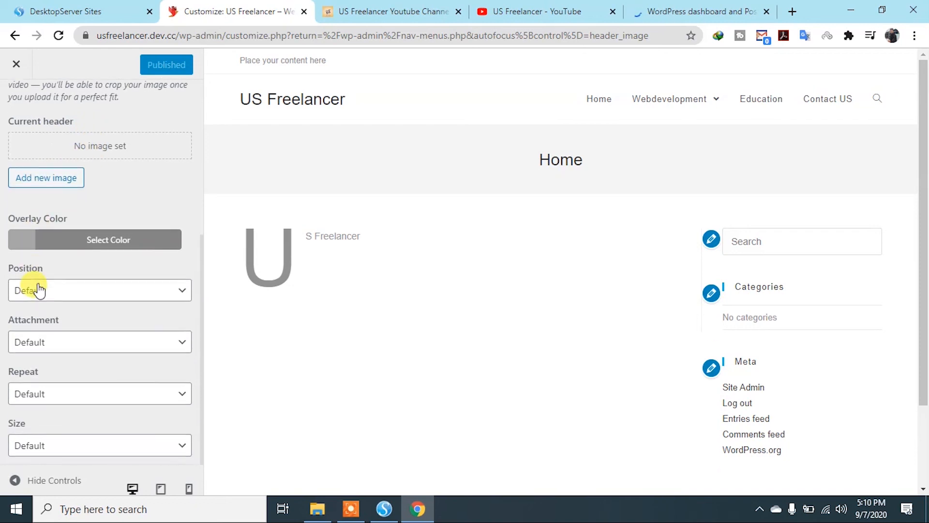
left_click(103, 295)
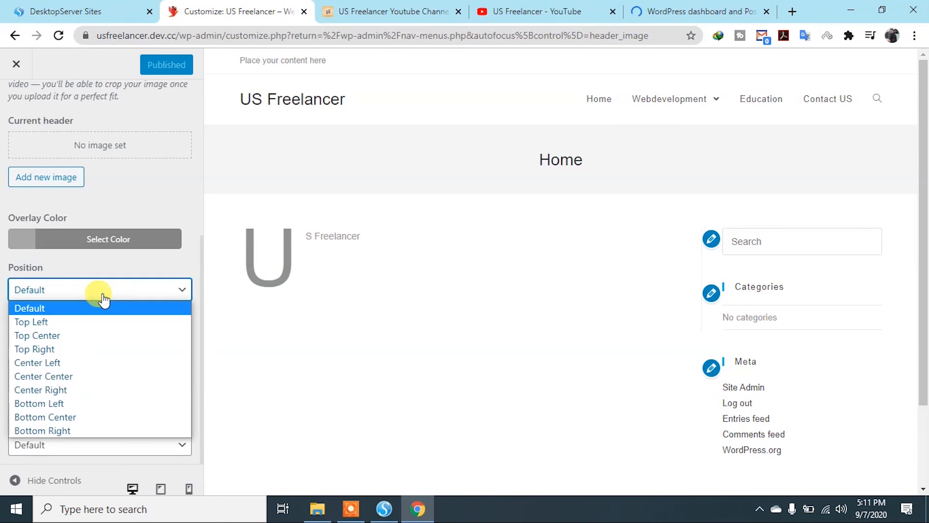
left_click(70, 320)
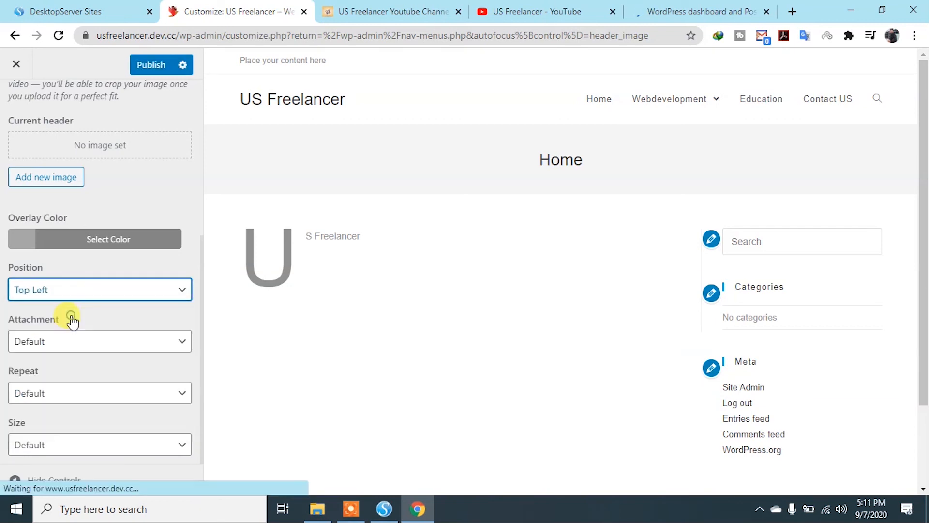
left_click(134, 292)
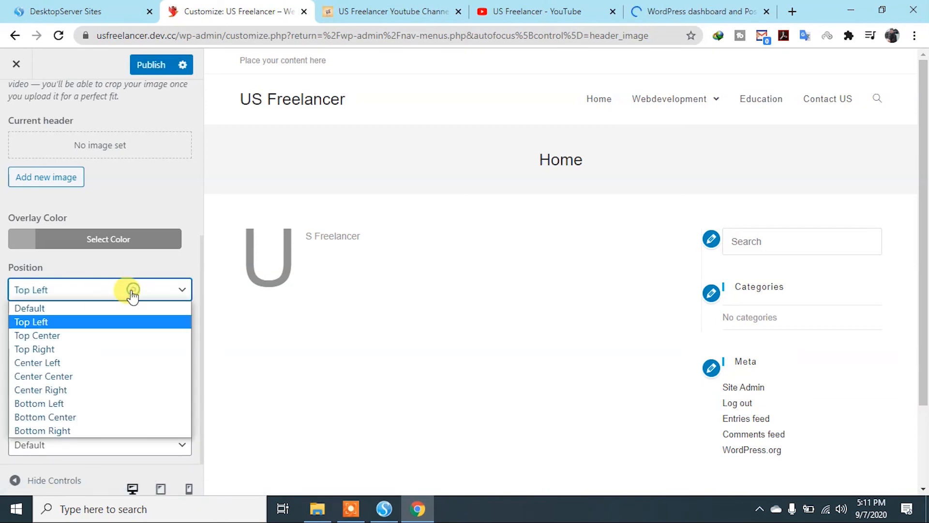
left_click(96, 307)
left_click(116, 342)
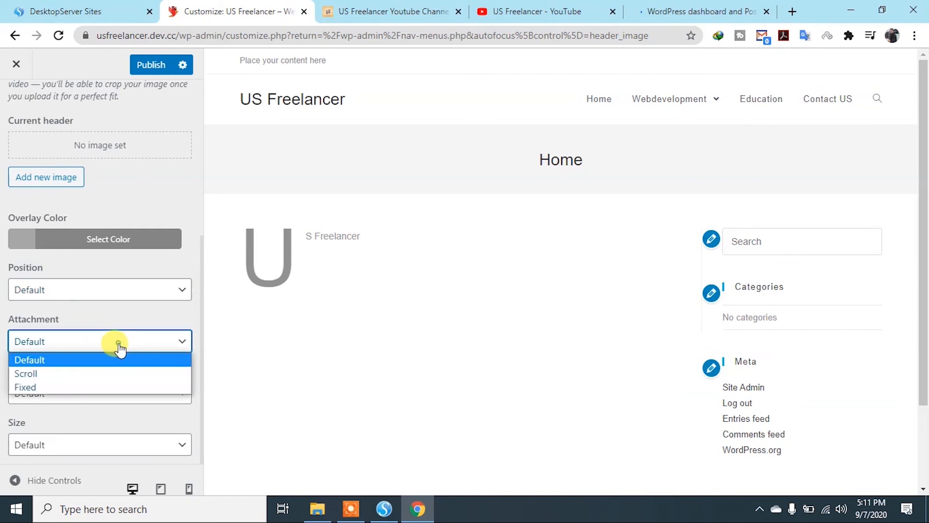
left_click(94, 376)
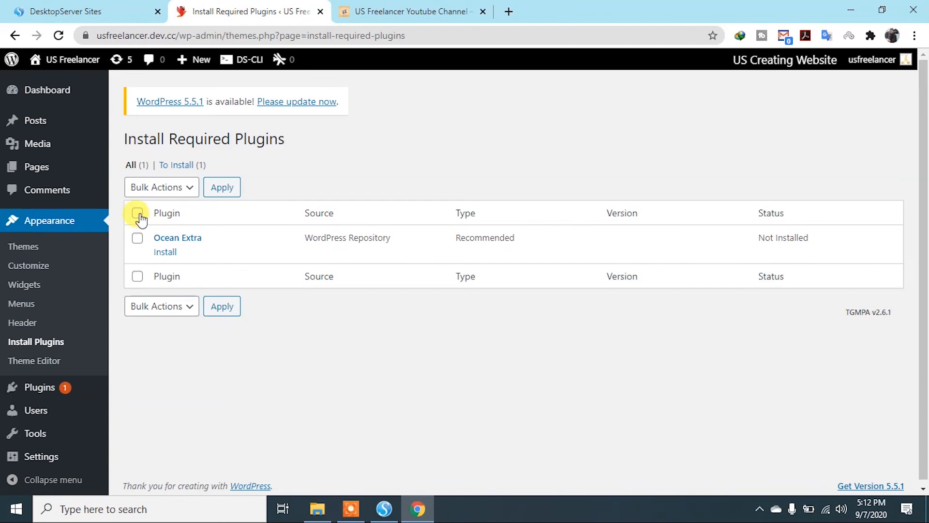
Start installing the recommended Ocean Extra plugin from the required plugins list and stop the page while it loads.
left_click(137, 237)
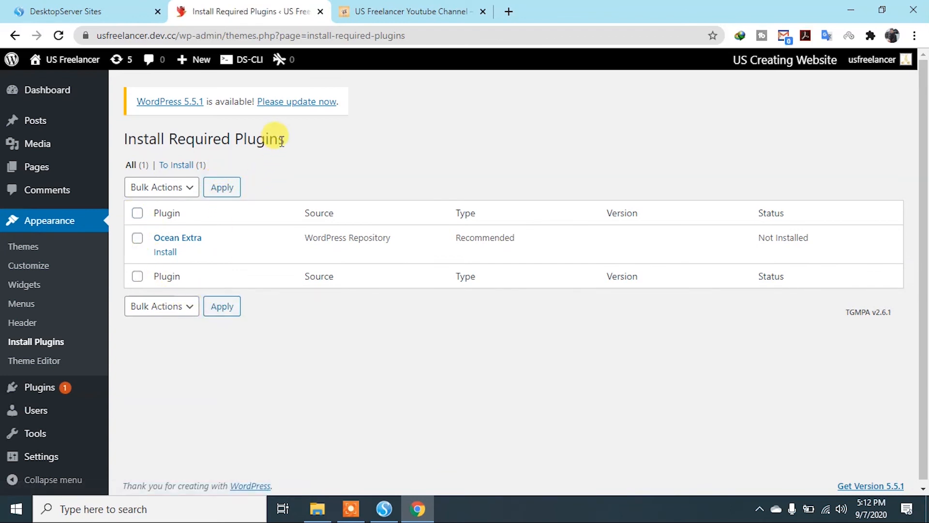
left_click(164, 255)
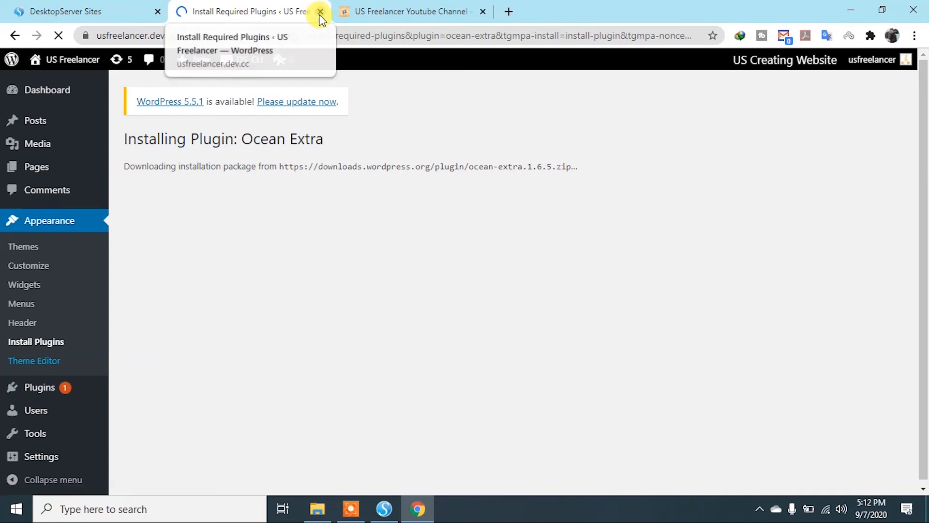
left_click(57, 32)
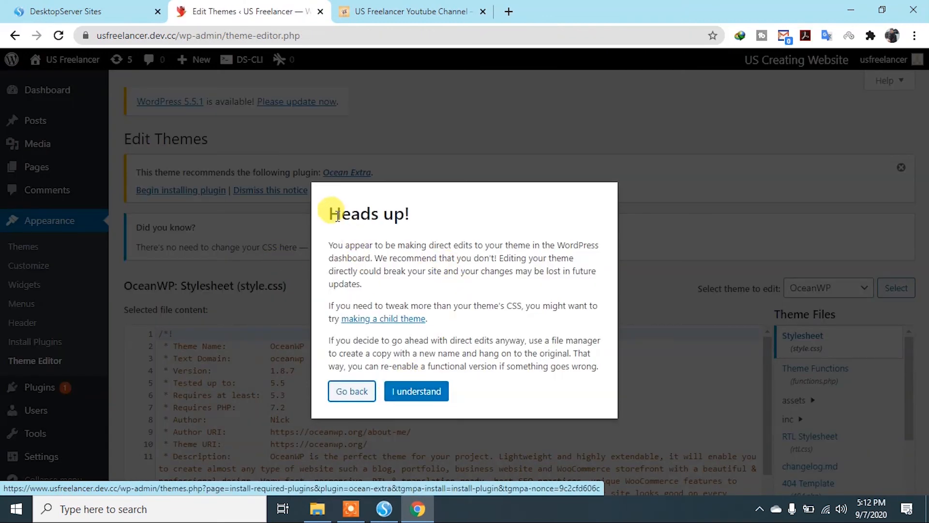
Acknowledge the Theme Editor's warning about direct edits and review the OceanWP stylesheet (style.css).
left_click_drag(330, 218, 421, 210)
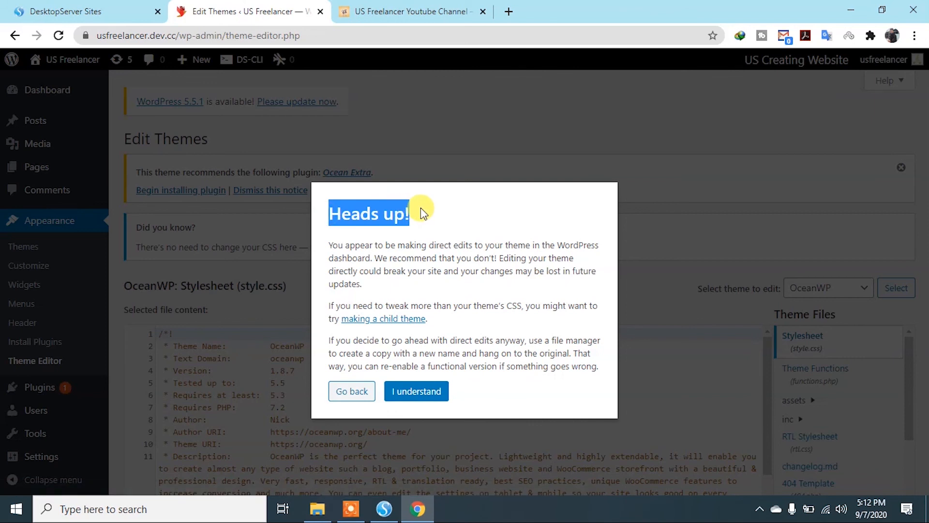
left_click(424, 398)
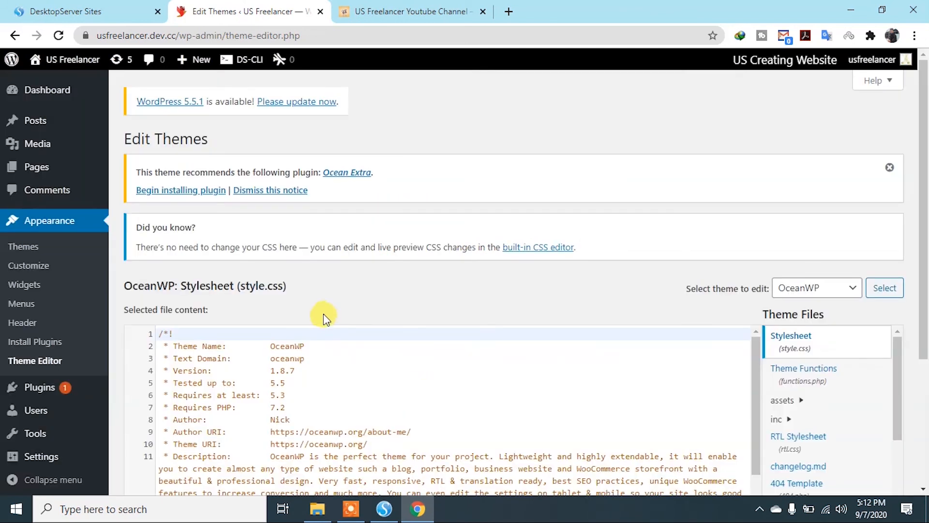
scroll(323, 314, "down", 5)
scroll(427, 329, "down", 3)
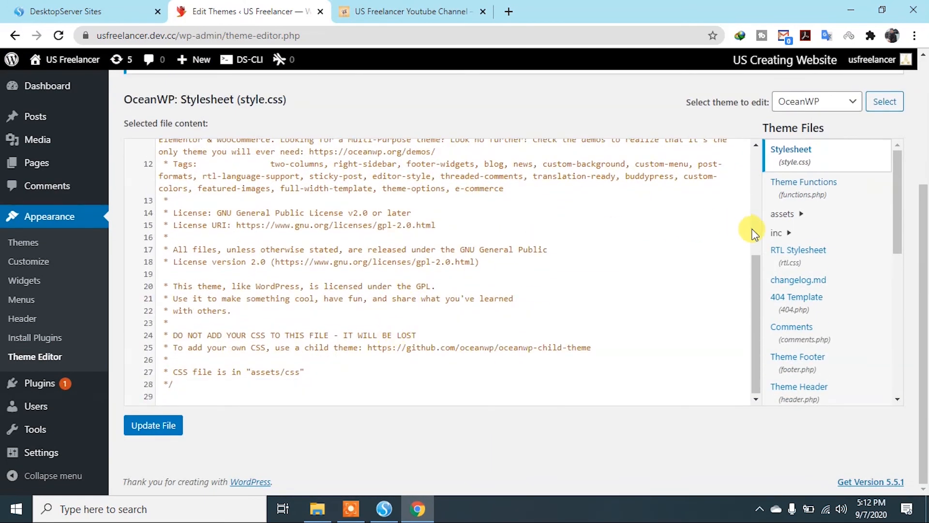
Open the OceanWP Theme Functions file (functions.php) and look through the list of theme files.
left_click(803, 188)
left_click(786, 215)
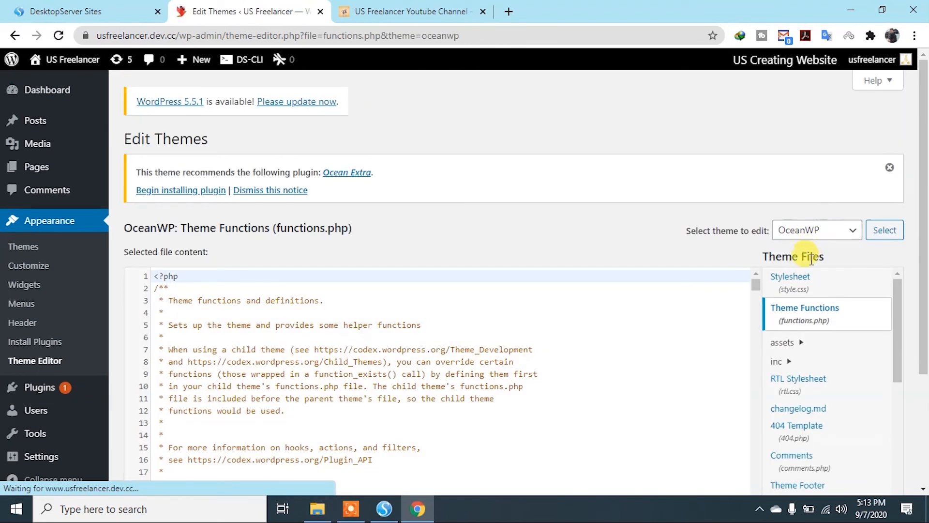
scroll(806, 357, "down", 2)
scroll(806, 343, "up", 1)
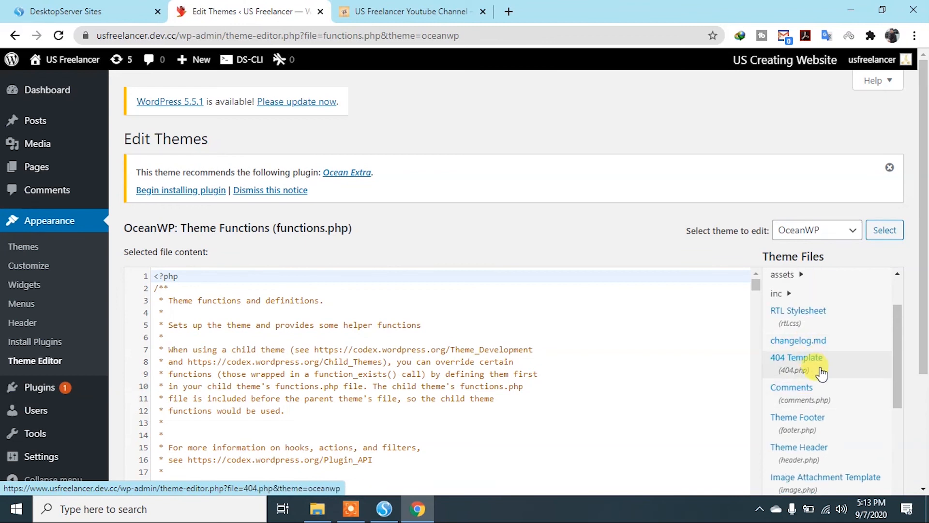
Open the Theme Footer file (footer.php), examine its code and the remaining theme files, and return to the Themes page.
scroll(800, 348, "down", 1)
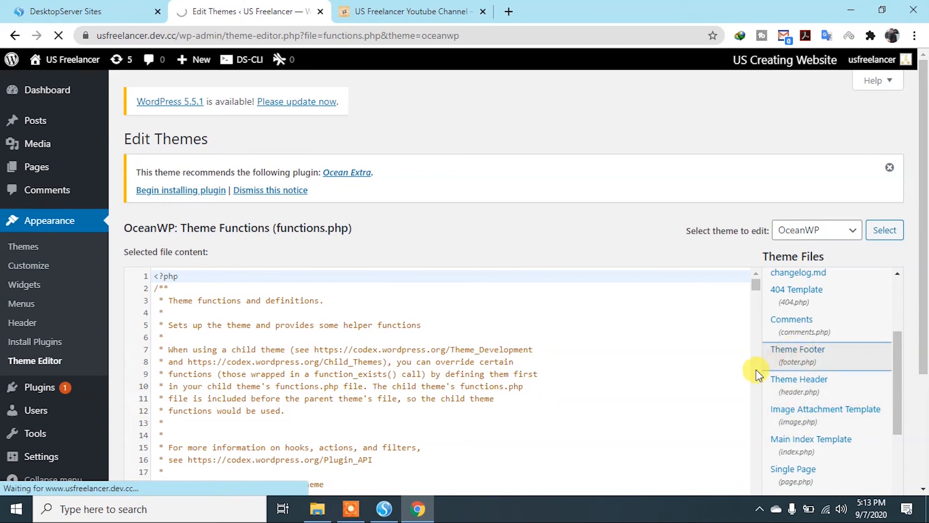
scroll(493, 334, "down", 3)
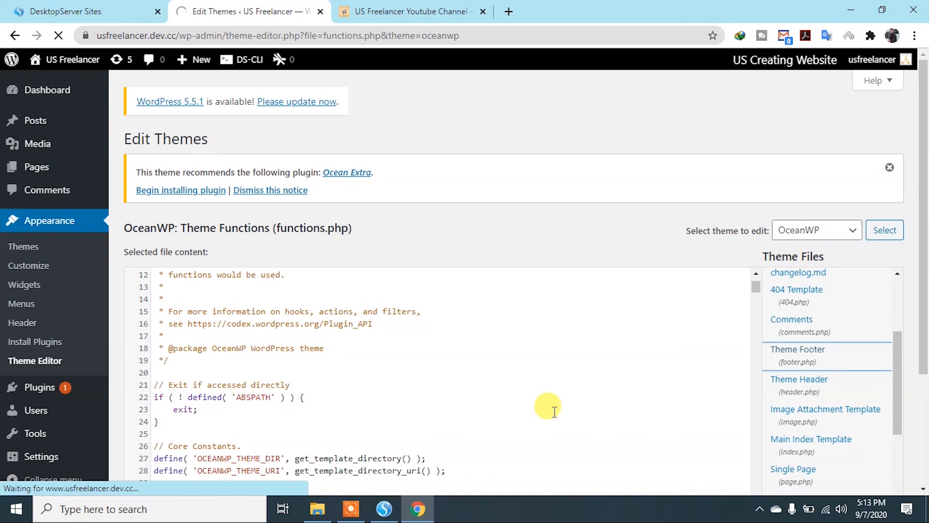
scroll(793, 409, "down", 3)
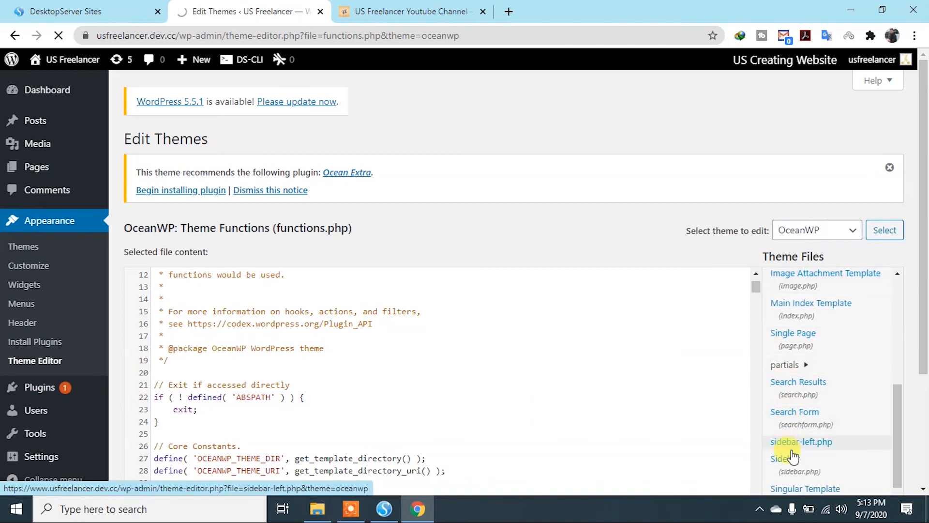
scroll(798, 457, "down", 3)
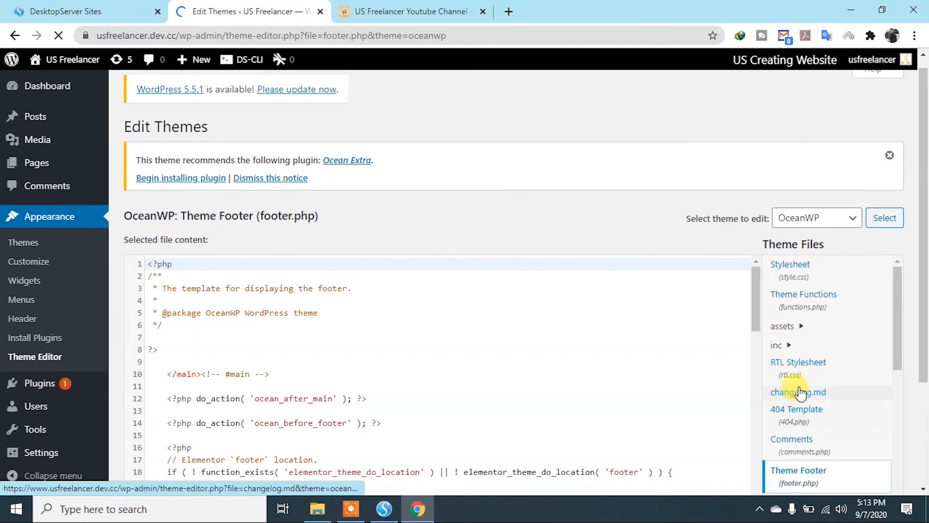
scroll(806, 409, "down", 5)
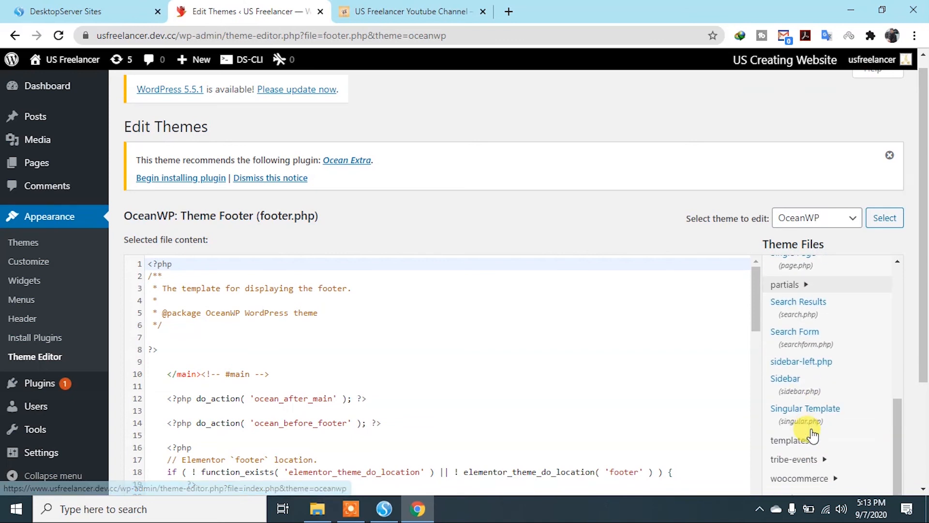
scroll(244, 399, "down", 3)
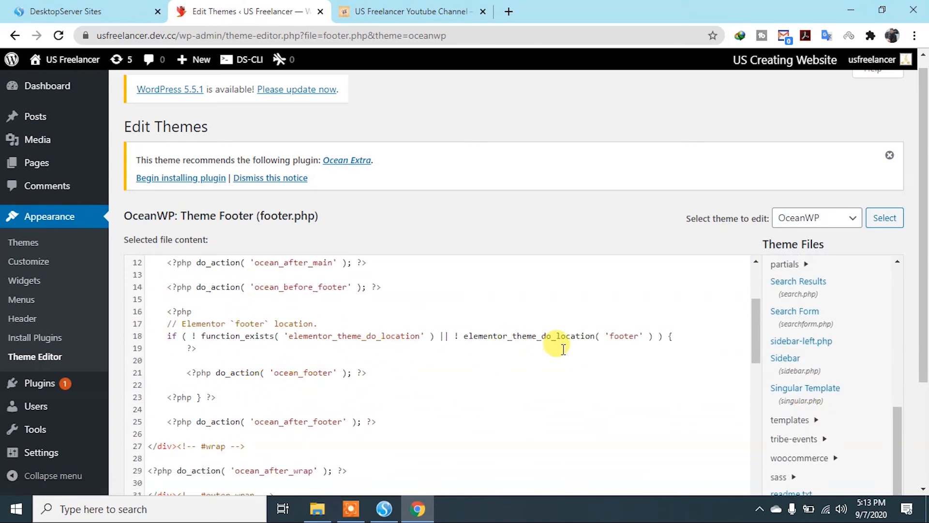
scroll(326, 398, "down", 4)
scroll(370, 370, "up", 4)
scroll(503, 361, "up", 1)
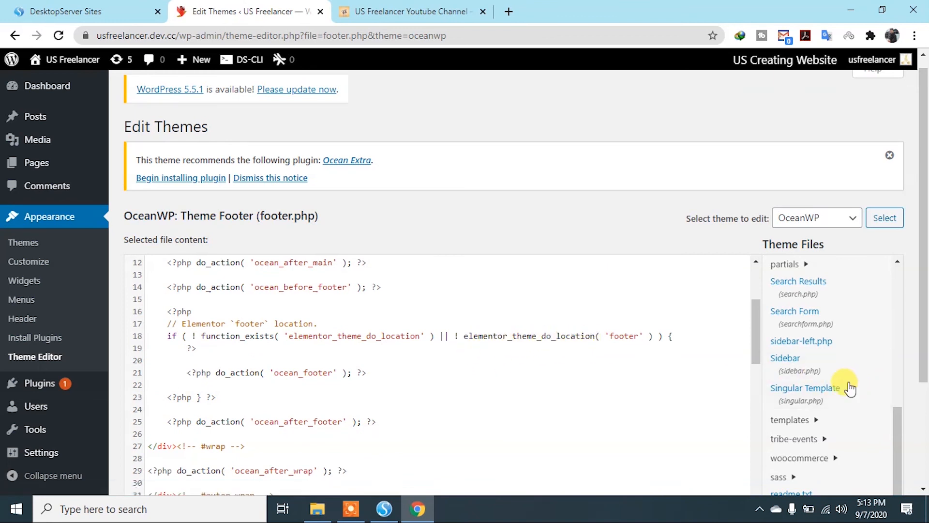
scroll(825, 407, "down", 3)
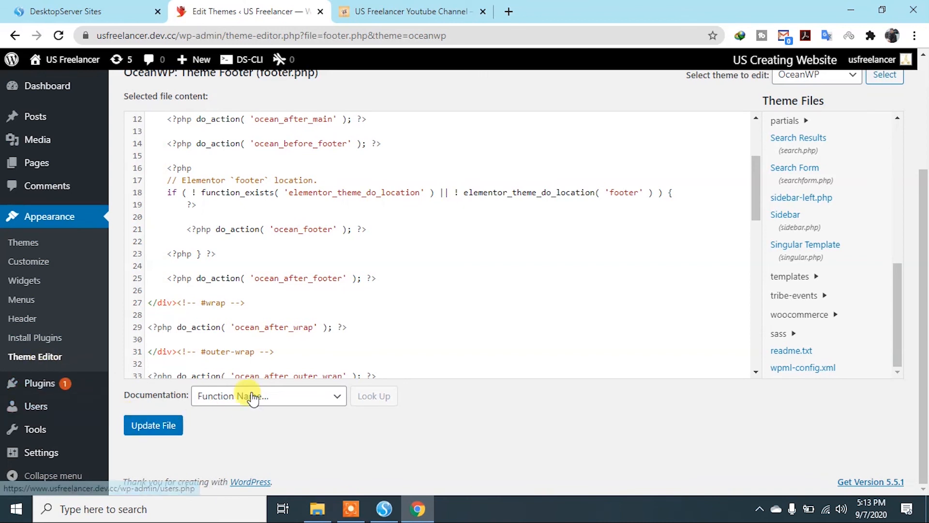
scroll(493, 286, "up", 3)
scroll(498, 289, "up", 3)
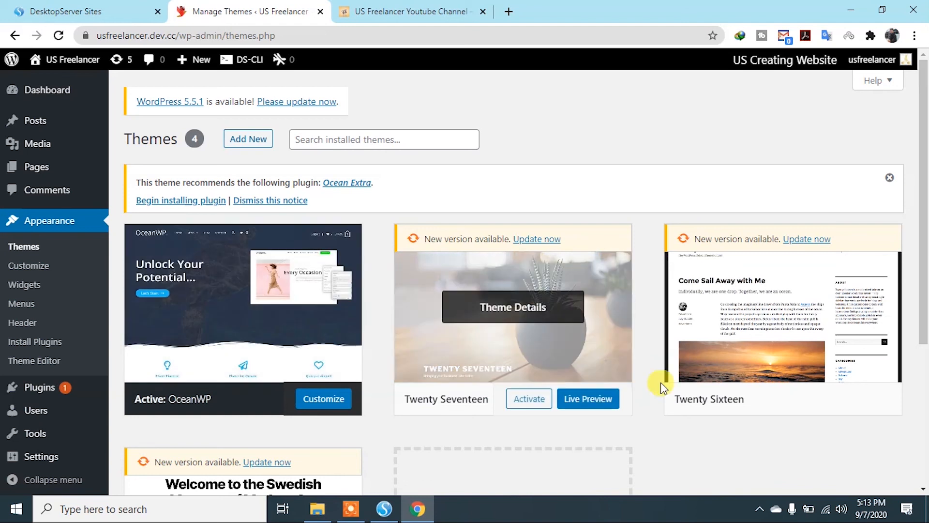
Reload the live site's front page, inspect its header and Webdevelopment submenu, and return to the Themes page.
left_click(361, 10)
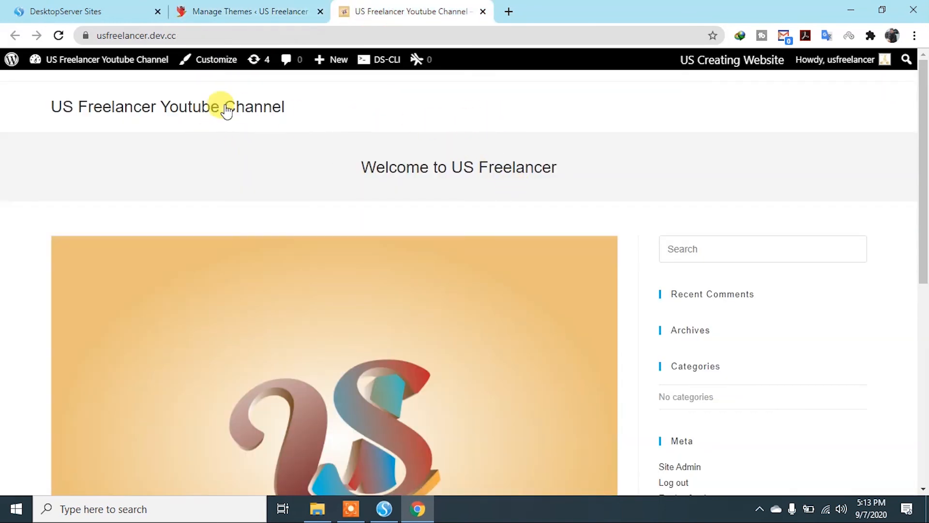
left_click(54, 35)
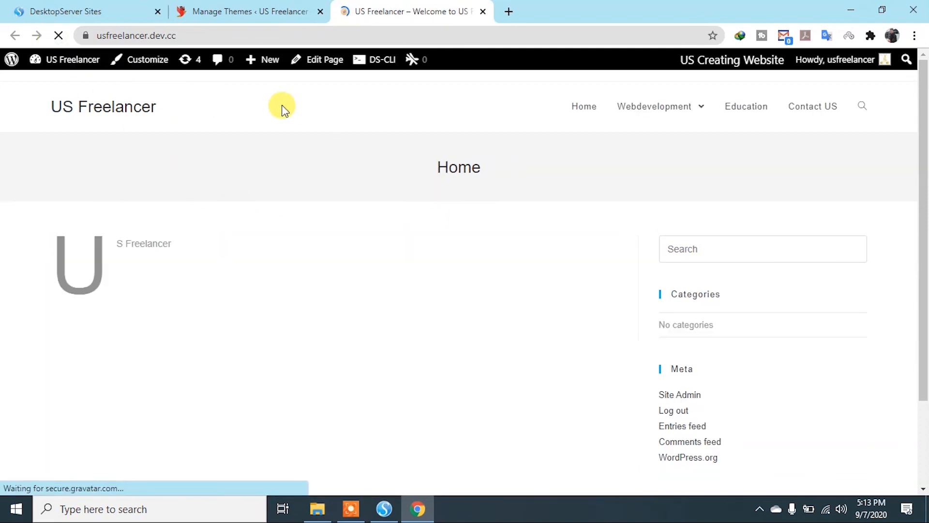
mouse_move(629, 118)
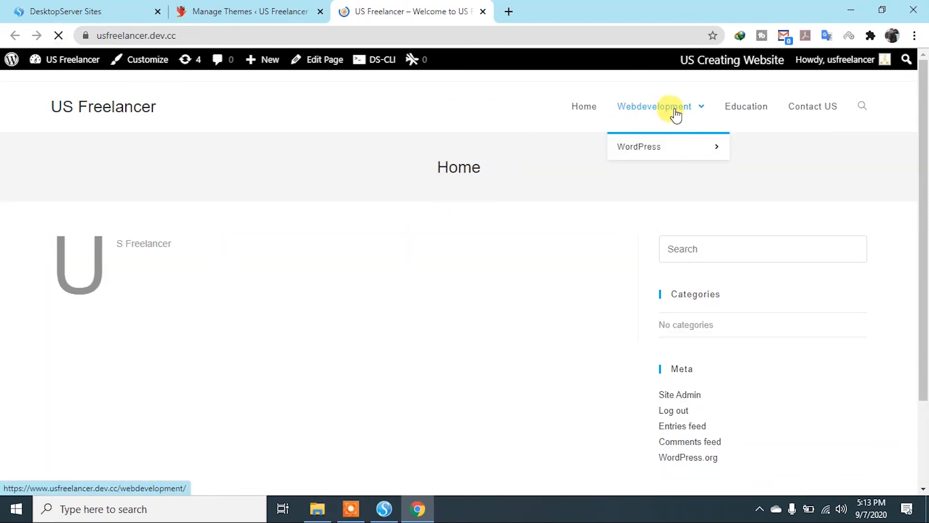
mouse_move(687, 149)
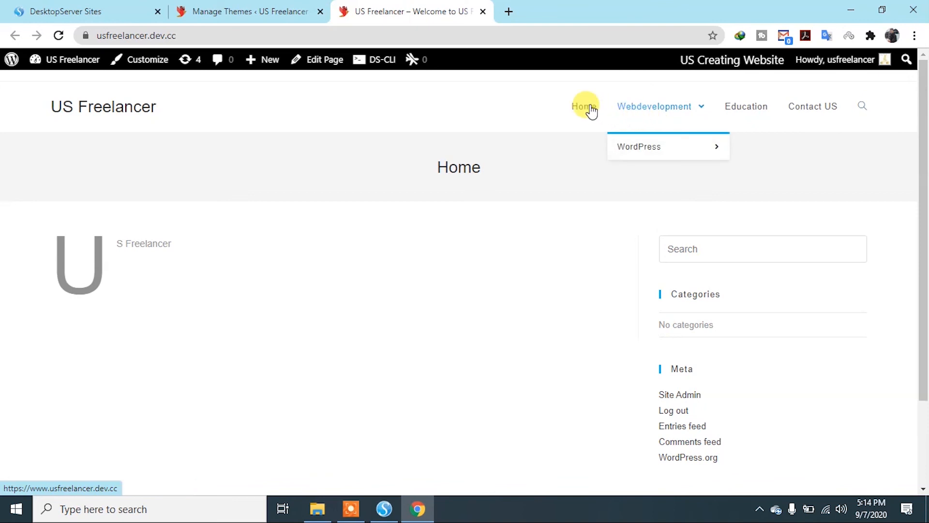
left_click(244, 10)
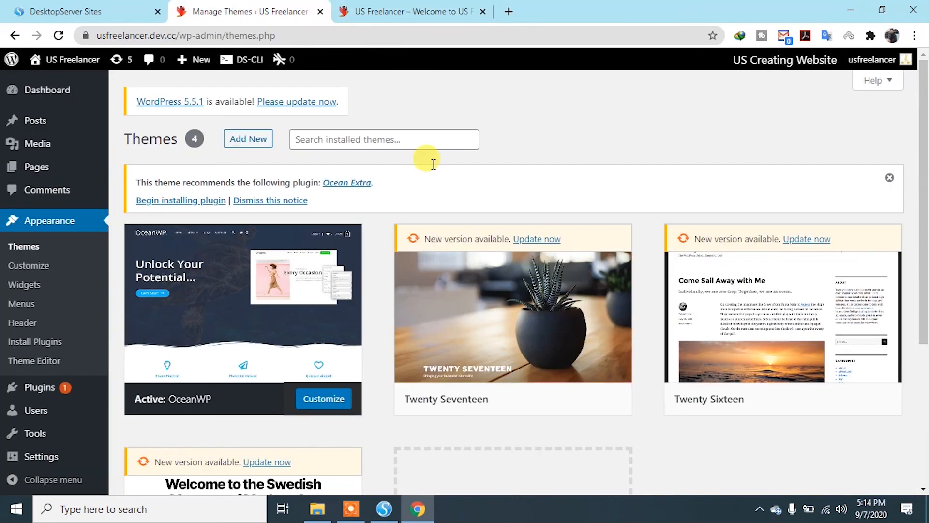